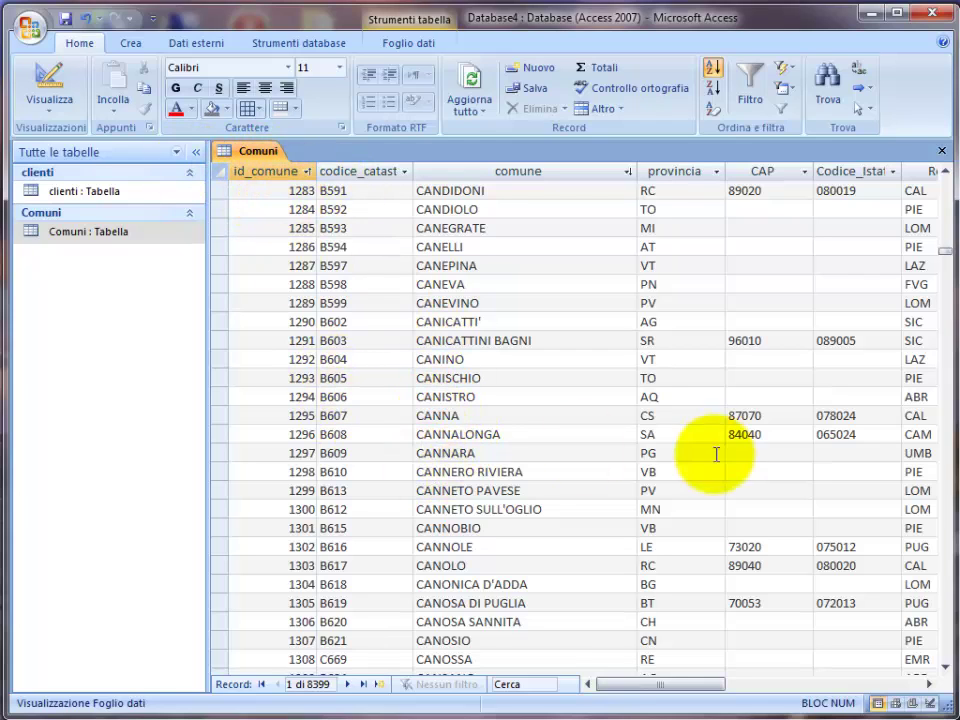
Step: Look through the records of the Comuni table and close it without saving the layout changes
left_click_drag(946, 258, 921, 654)
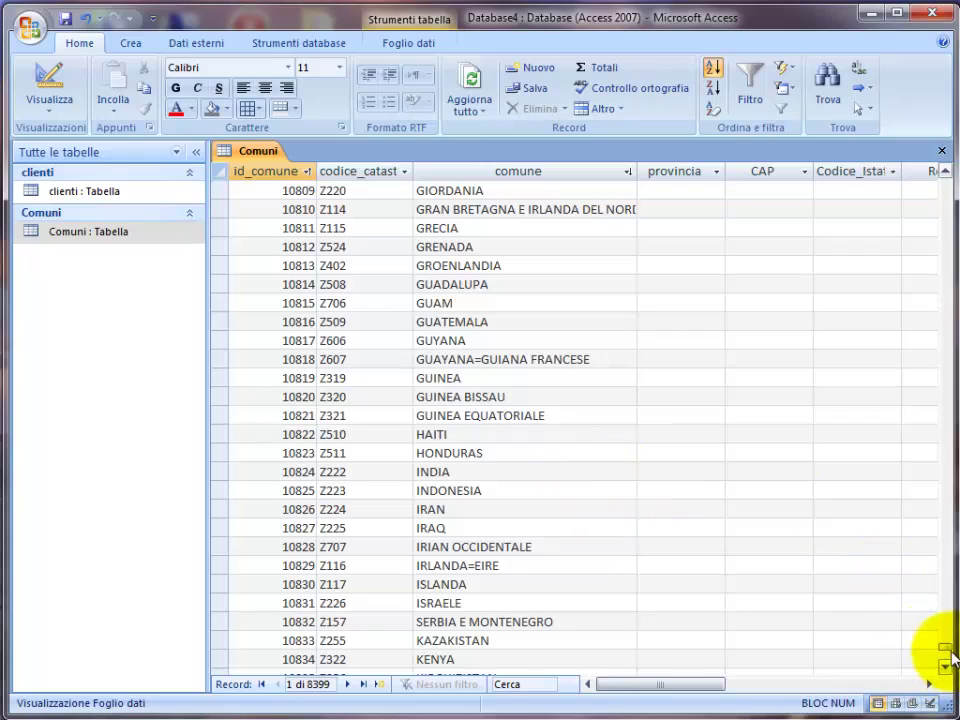
left_click_drag(945, 652, 928, 214)
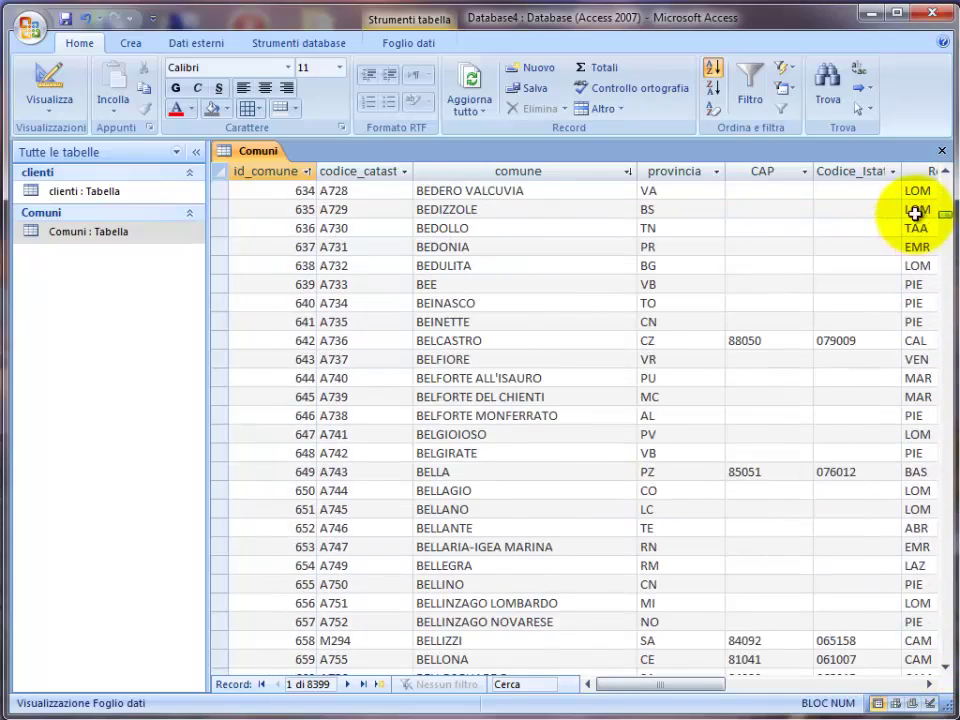
left_click(944, 156)
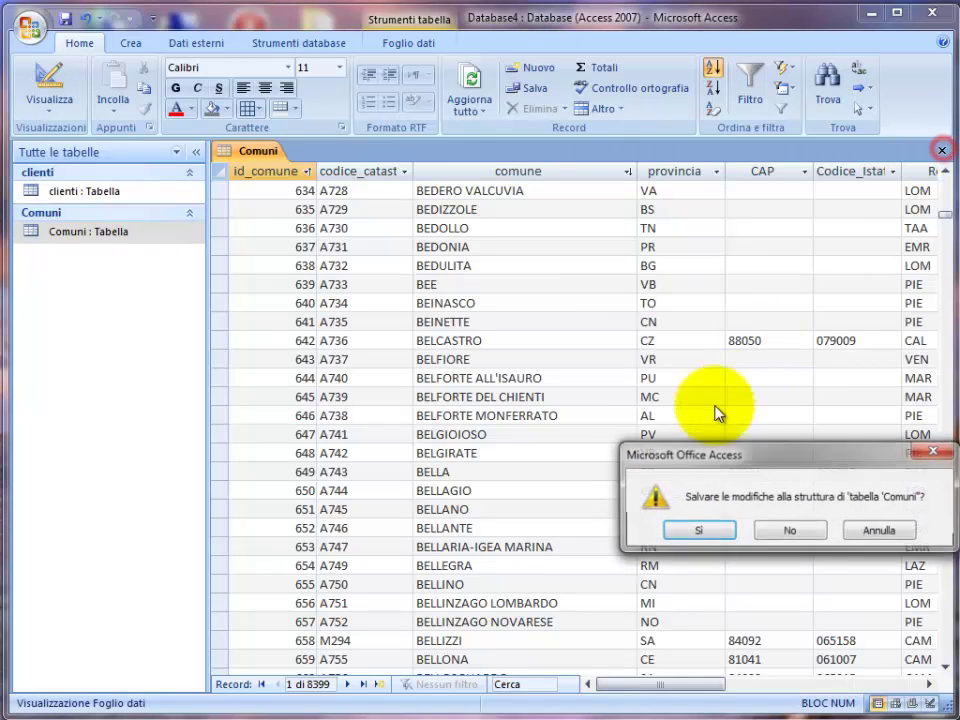
left_click(778, 533)
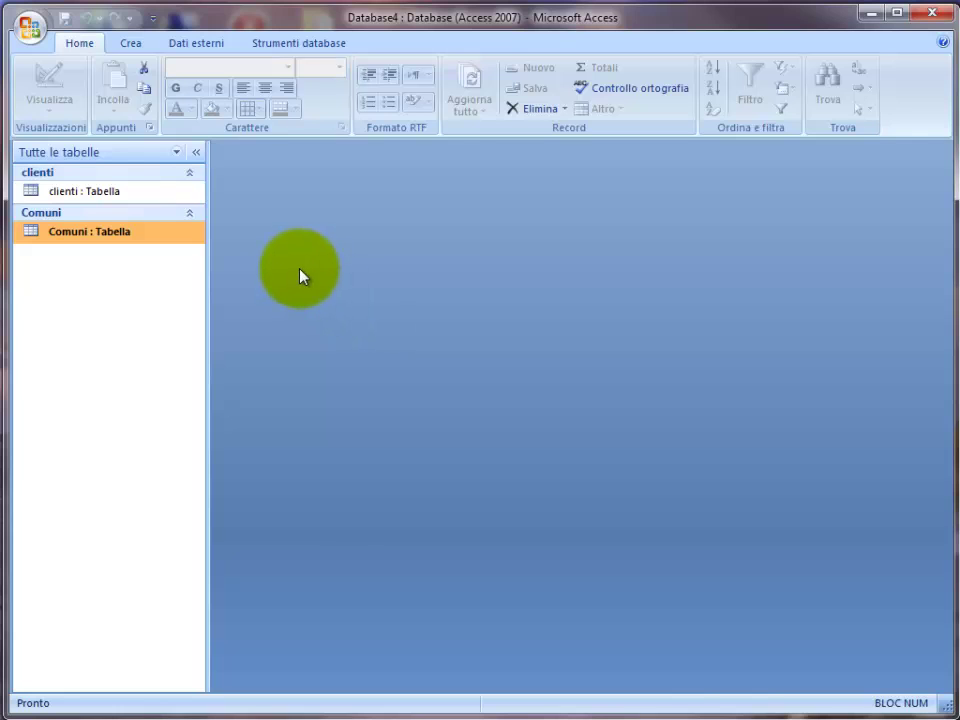
Step: Create a new query in Design view with the Comuni table as its source
left_click(134, 44)
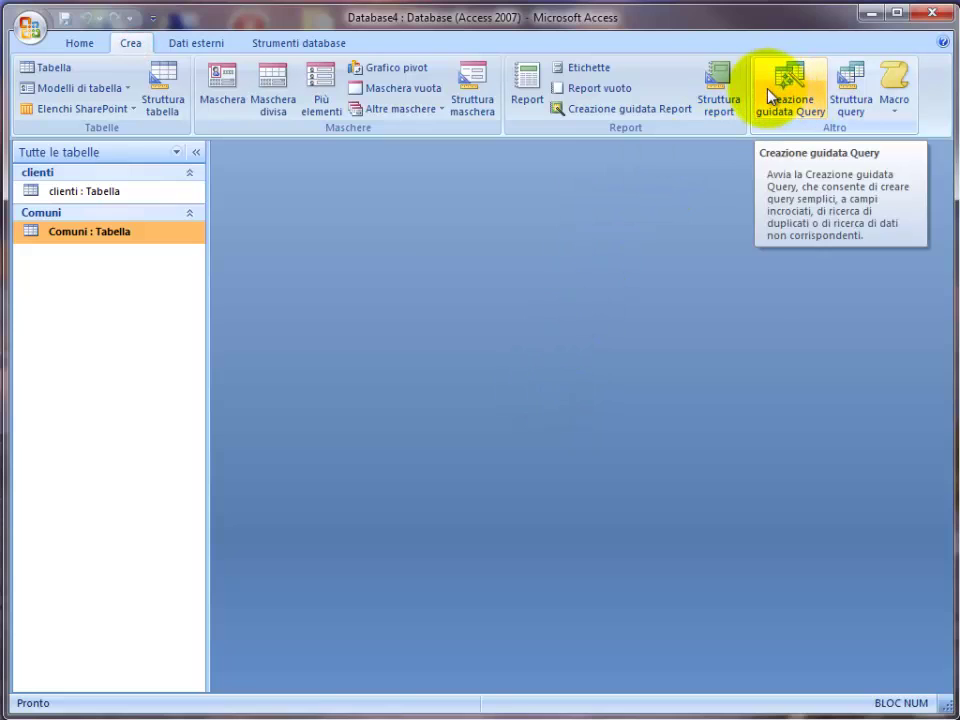
left_click(858, 100)
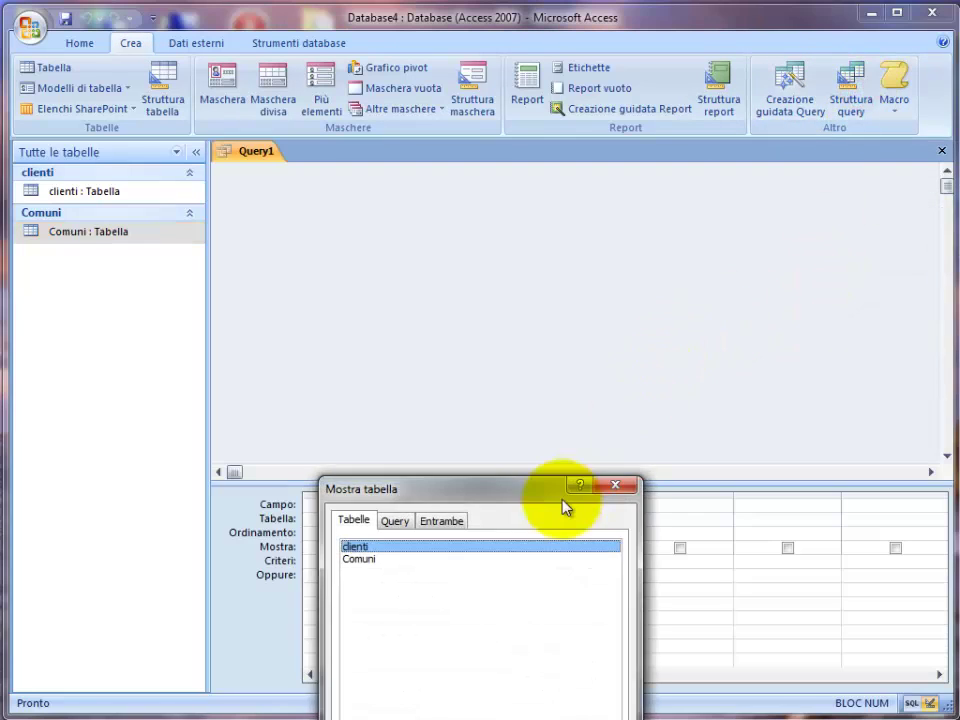
left_click_drag(505, 492, 500, 248)
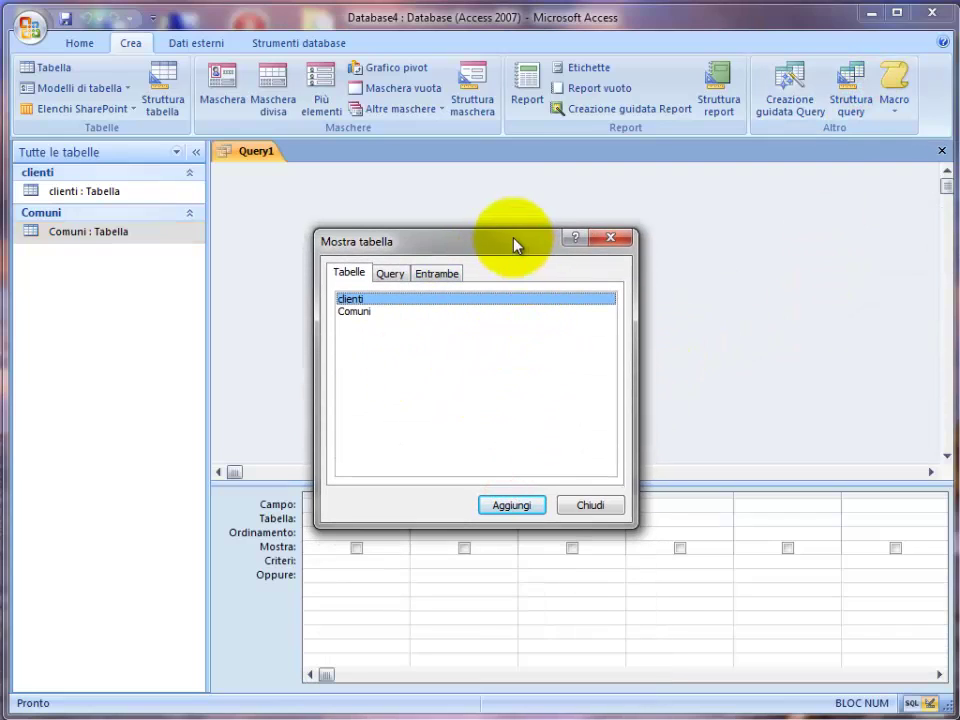
left_click(358, 311)
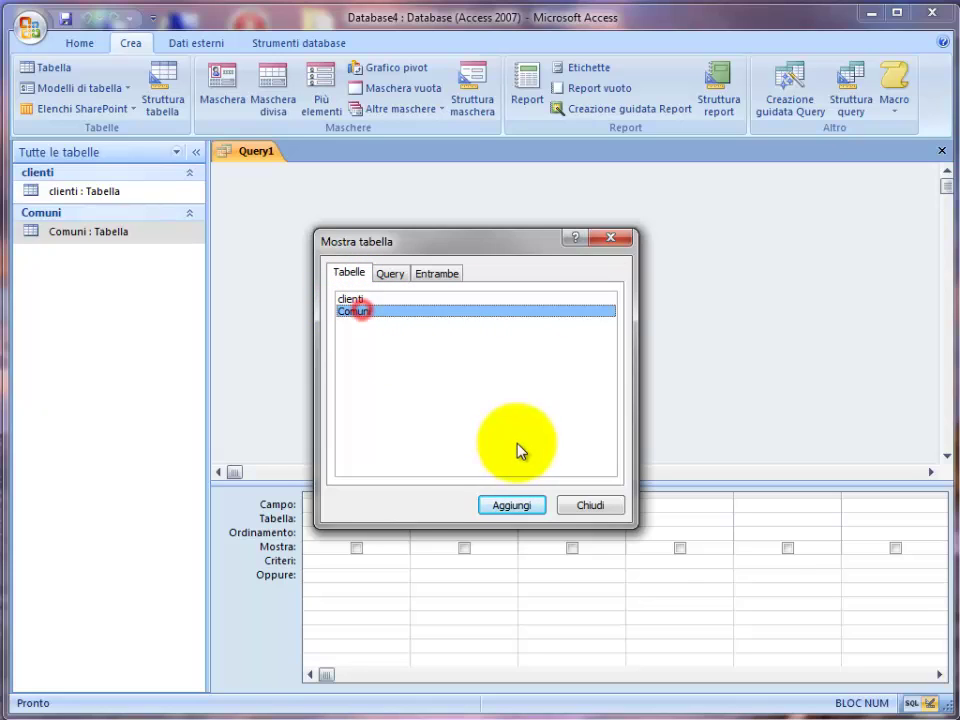
left_click(512, 506)
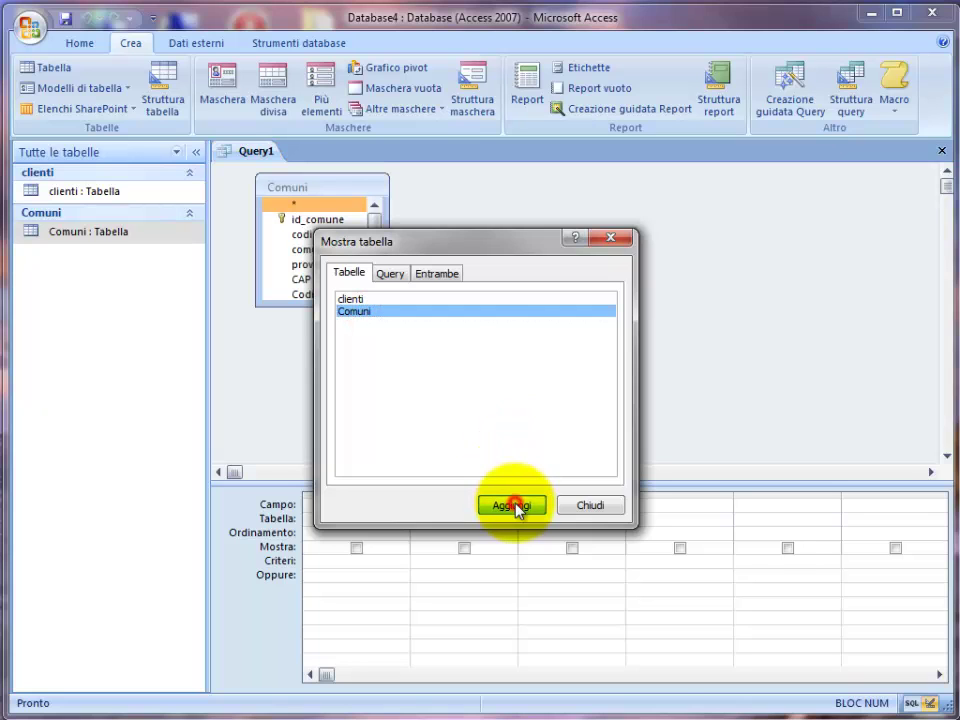
left_click(590, 505)
Step: Enlarge and reposition the Comuni field list to show all its fields, and add the comune field to the query grid
left_click_drag(341, 305, 339, 386)
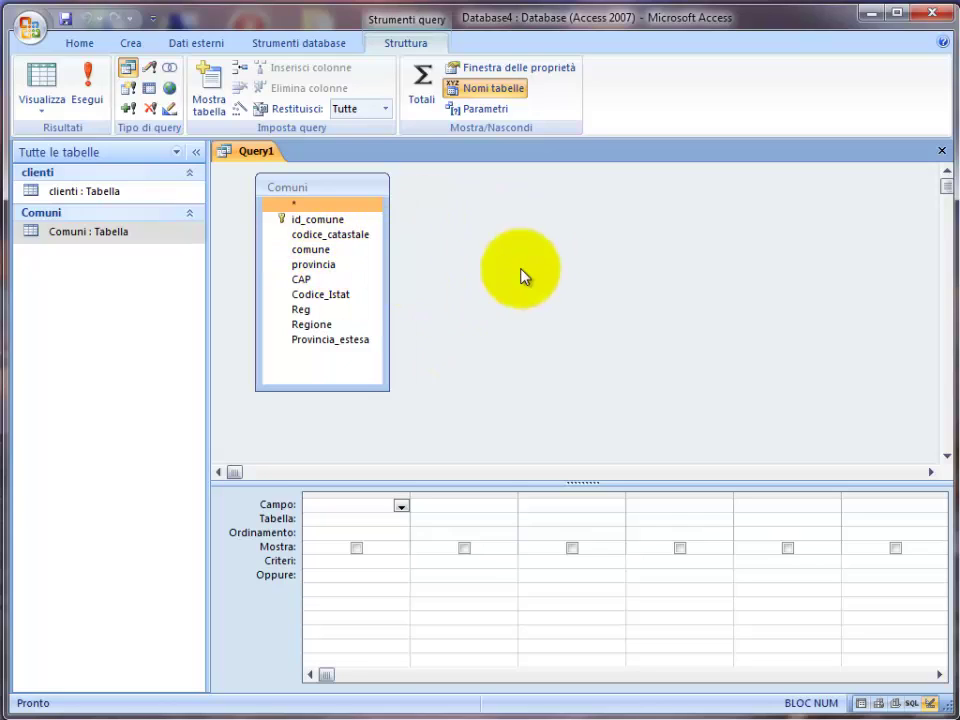
mouse_move(315, 194)
left_mouse_down()
mouse_move(394, 201)
mouse_move(403, 236)
mouse_move(322, 212)
left_mouse_up()
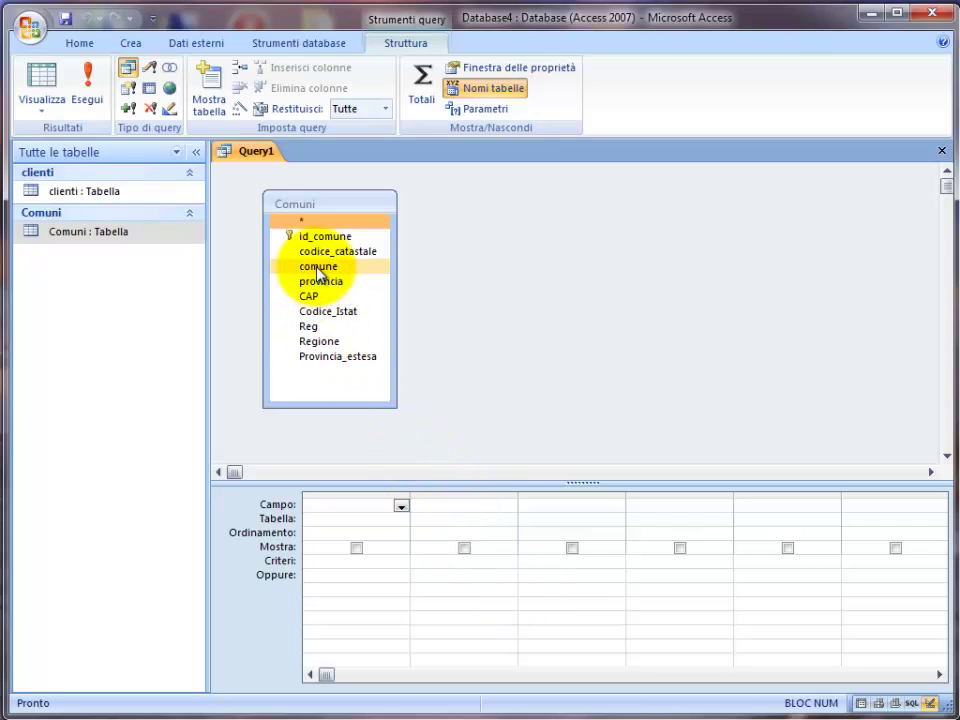
left_click_drag(318, 270, 352, 505)
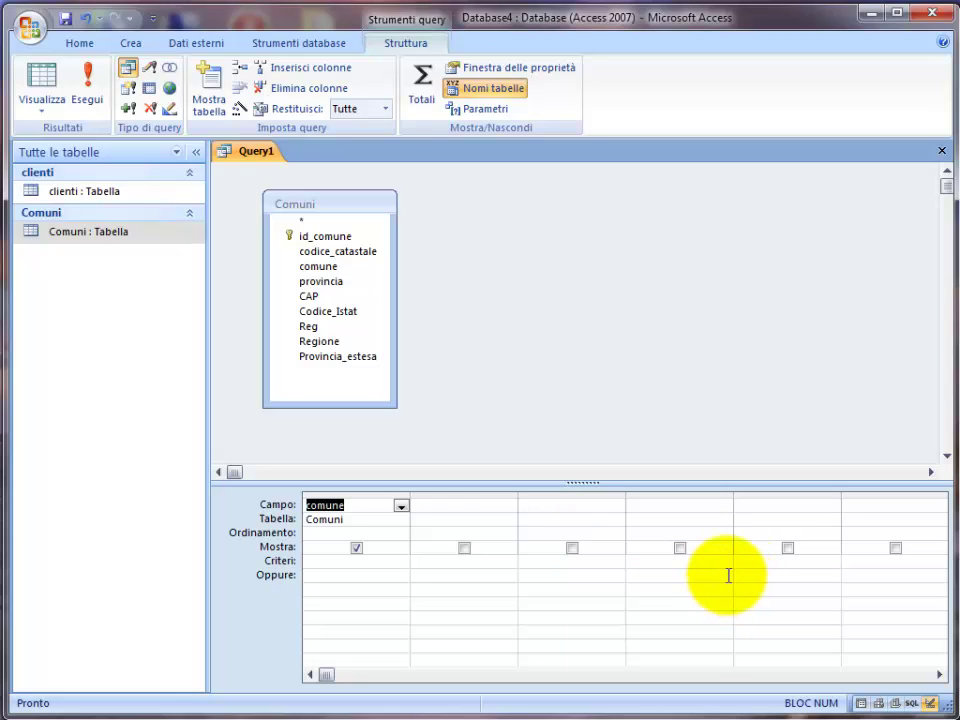
Step: View the query's comune records in Datasheet view, checking them against the query design
left_click(42, 88)
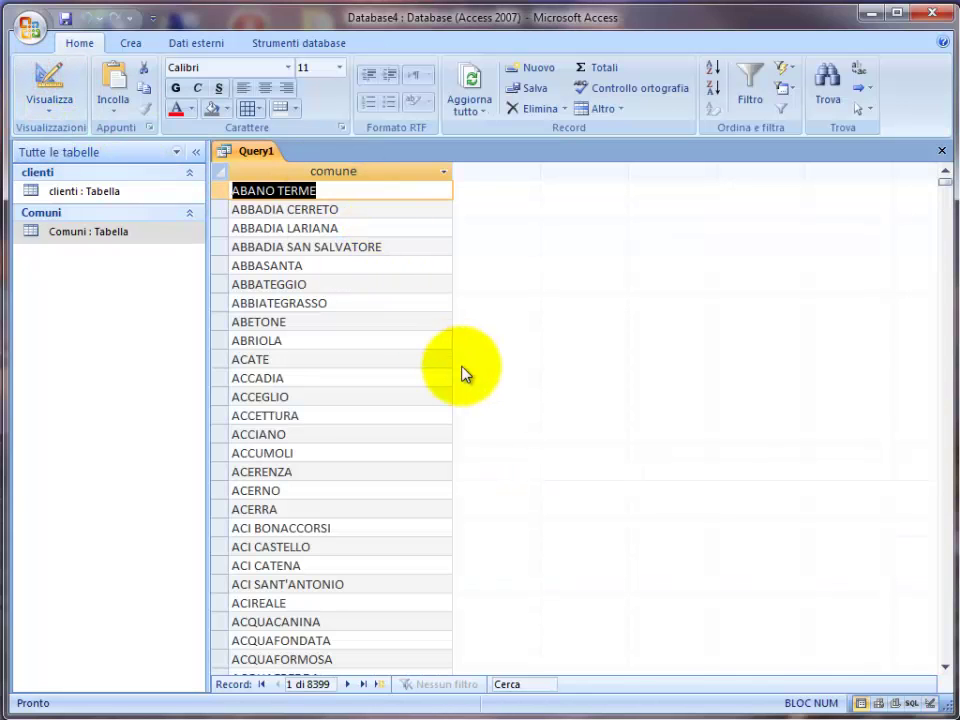
mouse_move(941, 182)
left_mouse_down()
mouse_move(945, 311)
mouse_move(943, 176)
left_mouse_up()
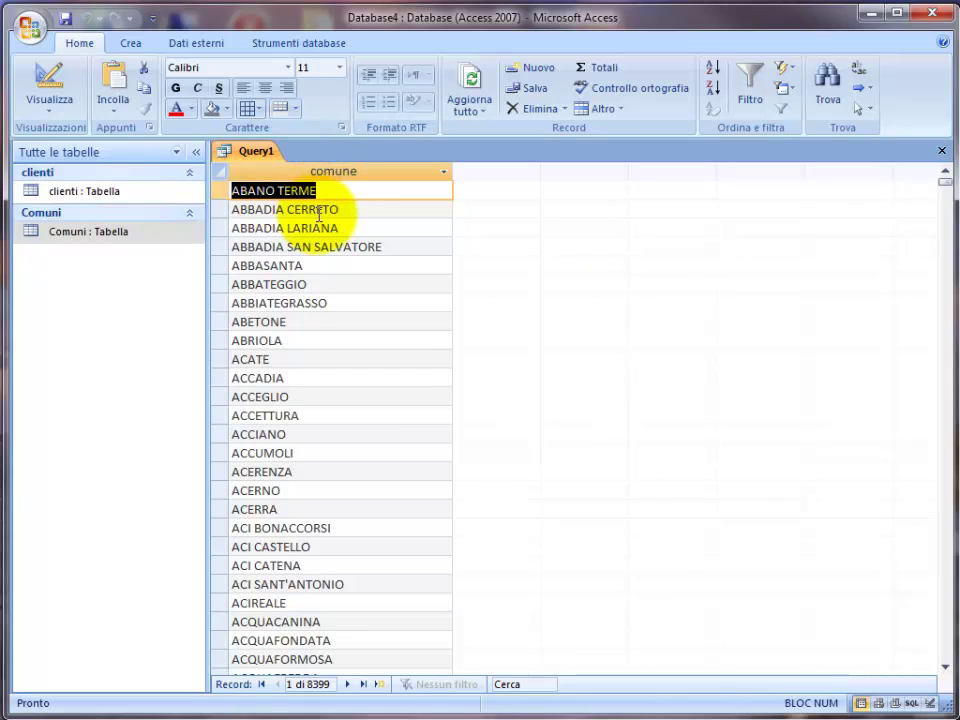
left_click(51, 82)
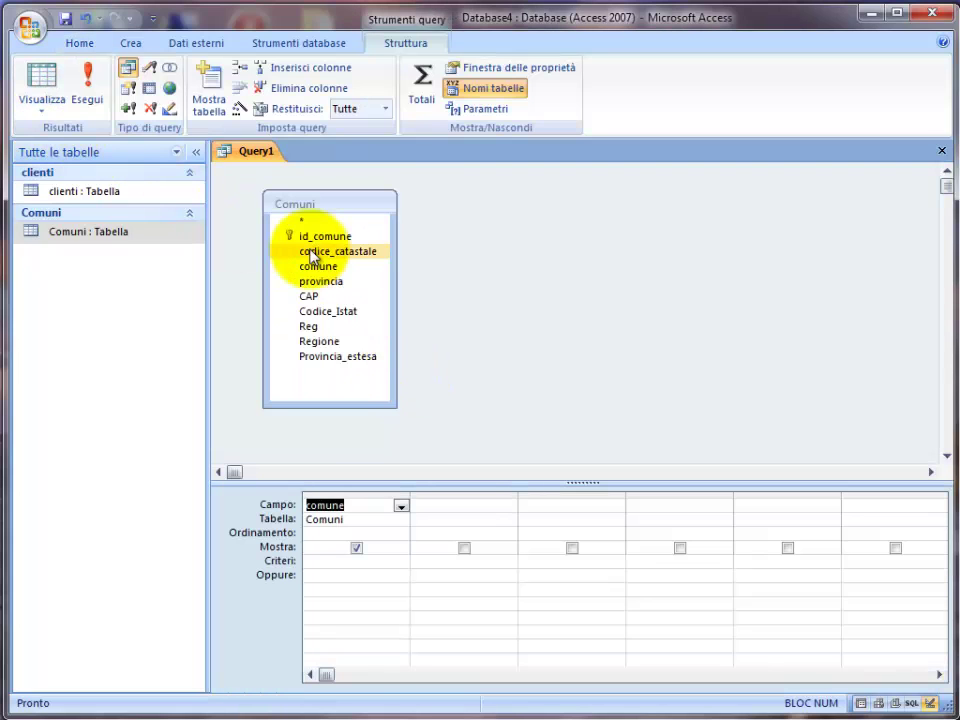
left_click(41, 79)
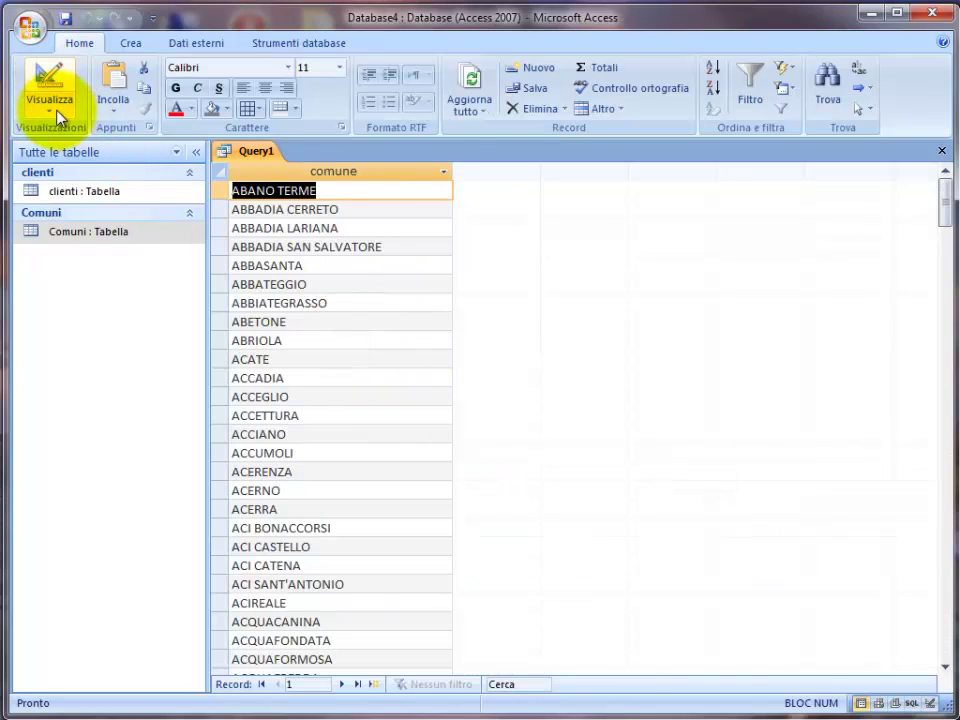
Step: Show the query in SQL view and examine the table and field names in its SELECT and FROM clauses
left_click(48, 102)
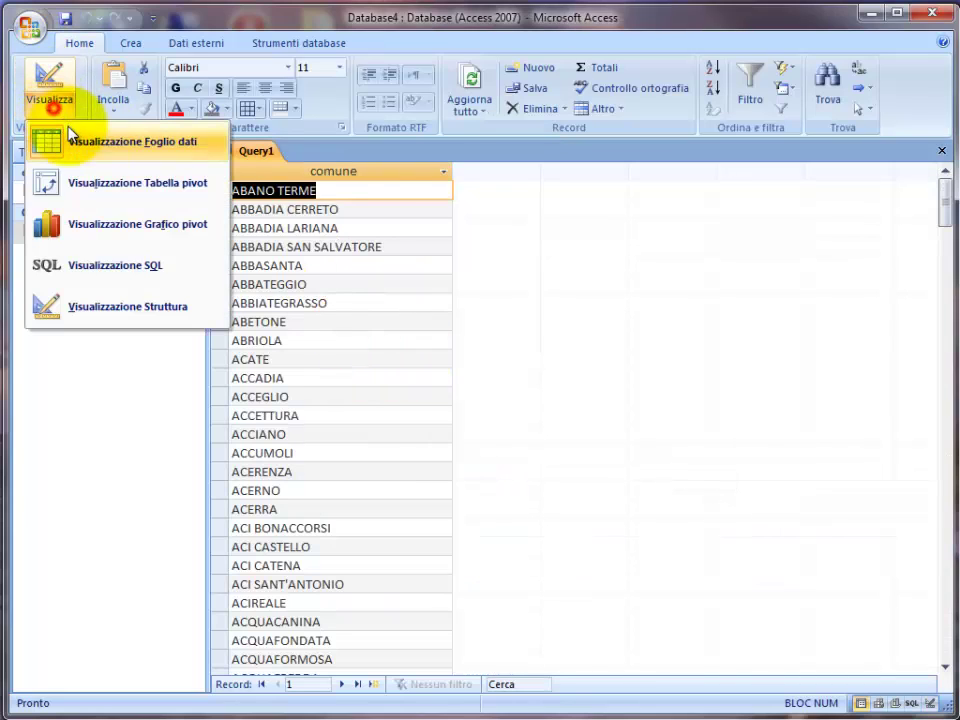
left_click(130, 267)
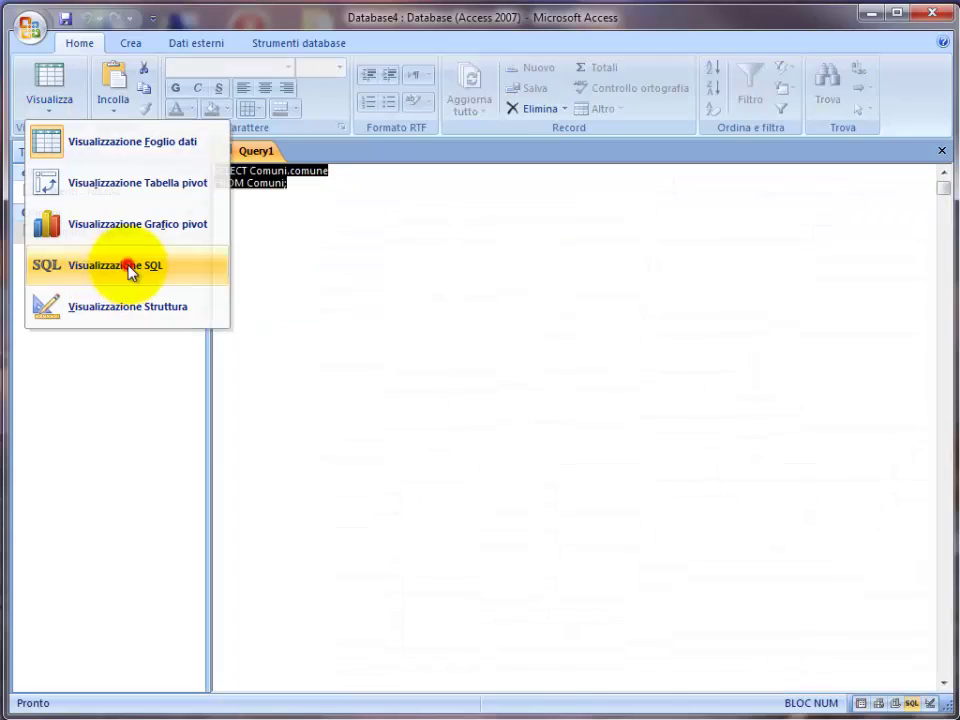
left_click(350, 340)
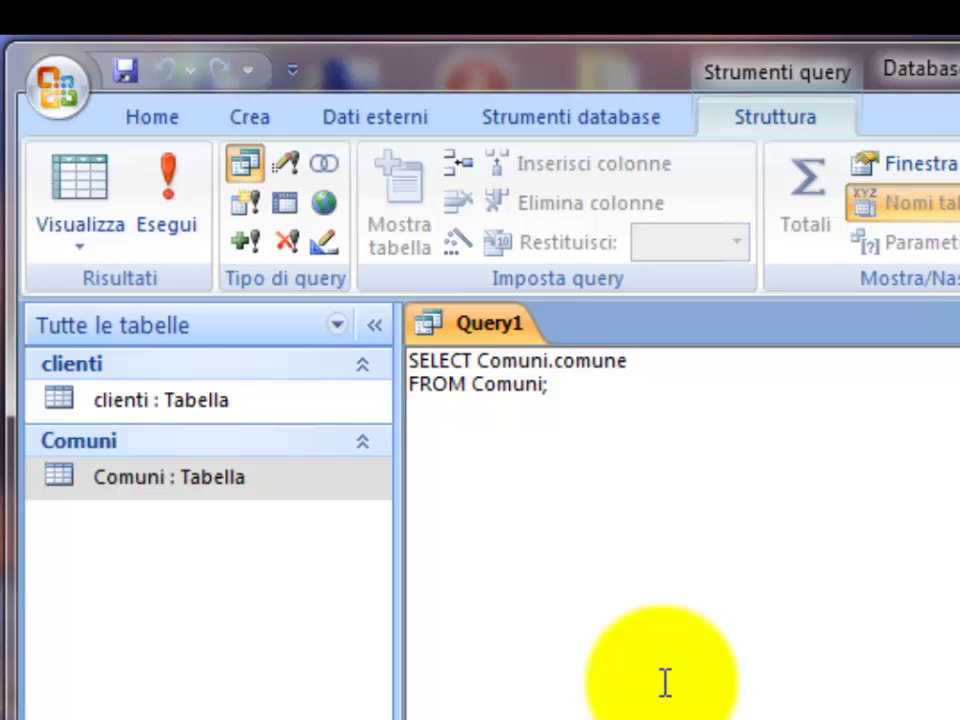
left_click(556, 388)
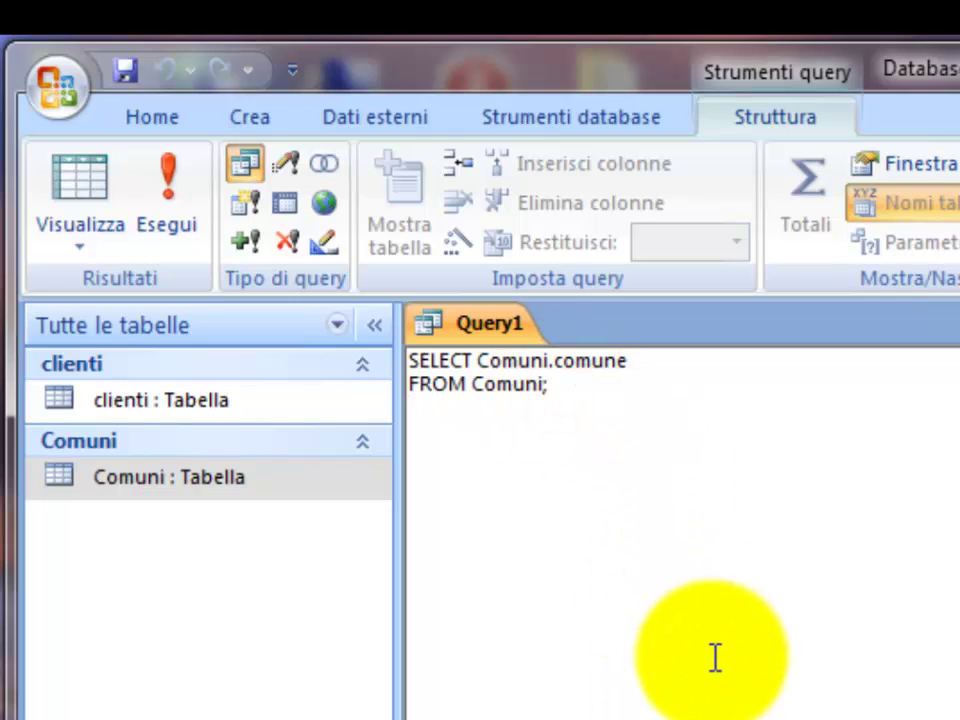
left_click(447, 361)
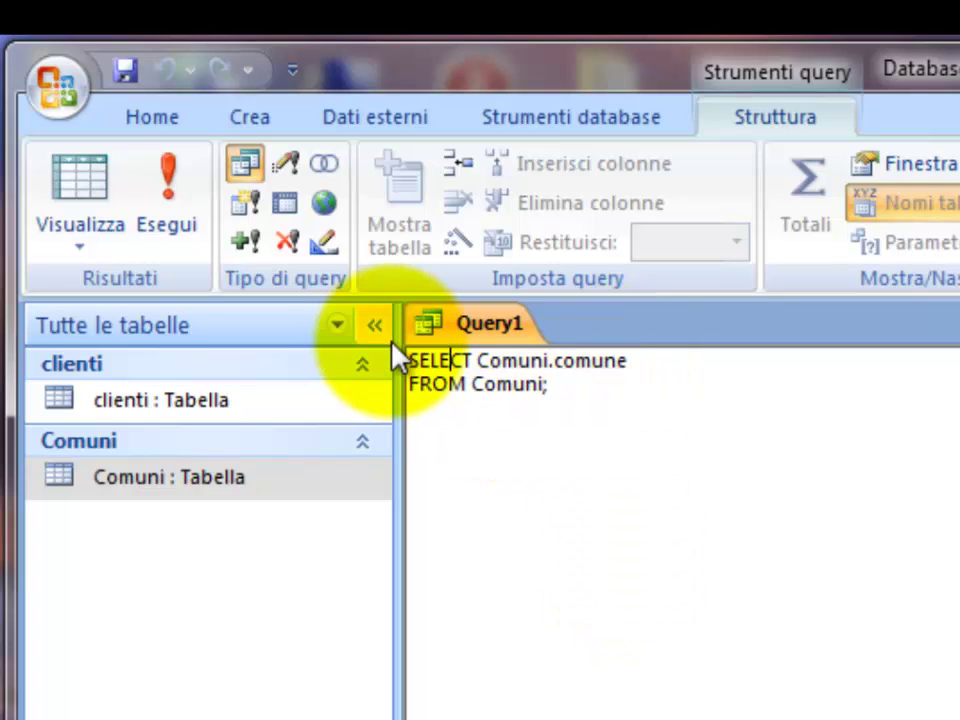
double_click(585, 361)
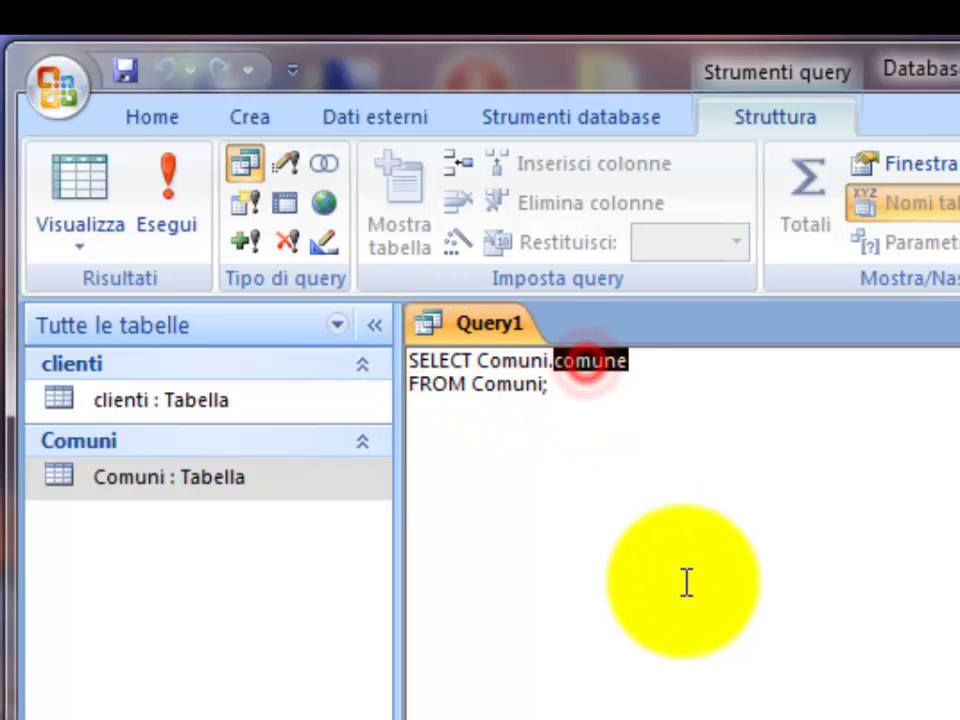
double_click(515, 360)
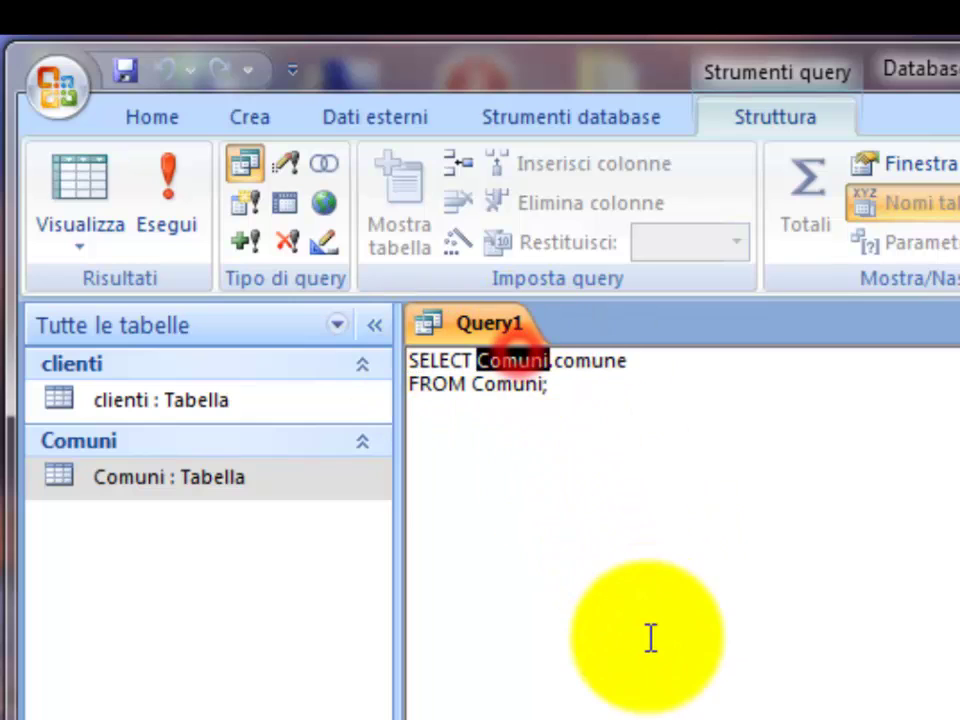
double_click(497, 385)
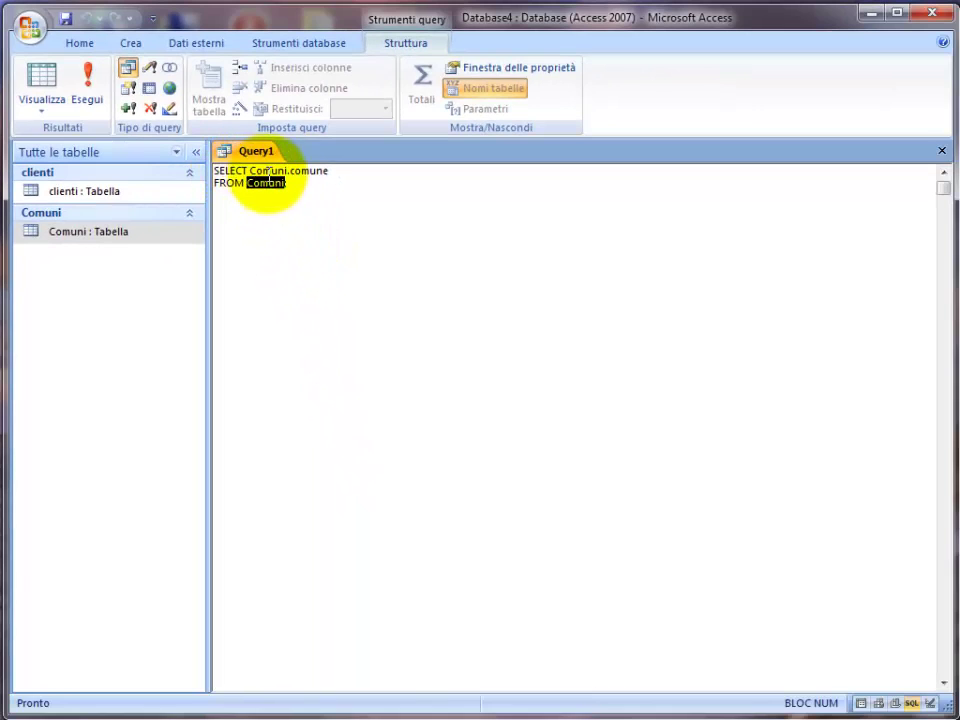
double_click(306, 171)
double_click(266, 172)
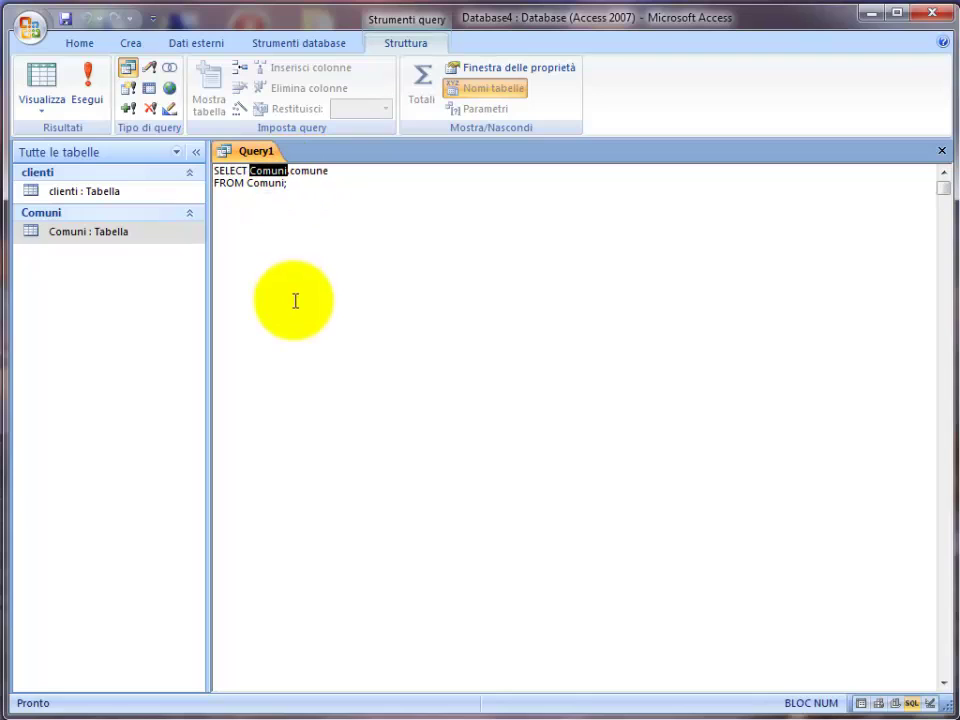
type("Comuni.")
left_click(270, 188)
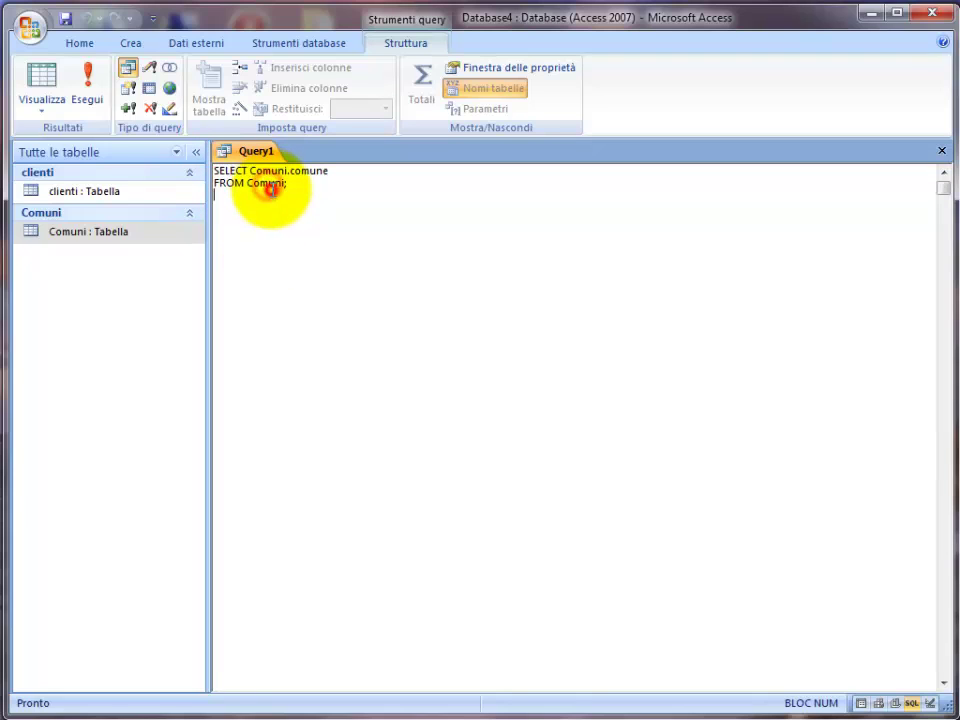
double_click(272, 183)
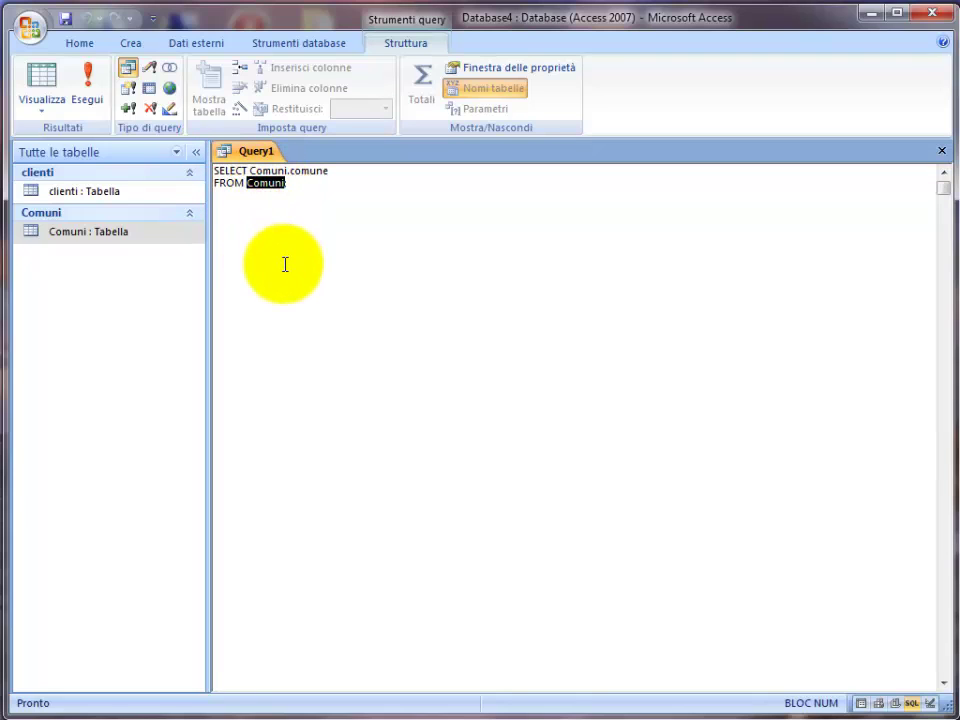
Step: Set the comune field's sort order to Crescente in the query design and run the query
left_click(42, 82)
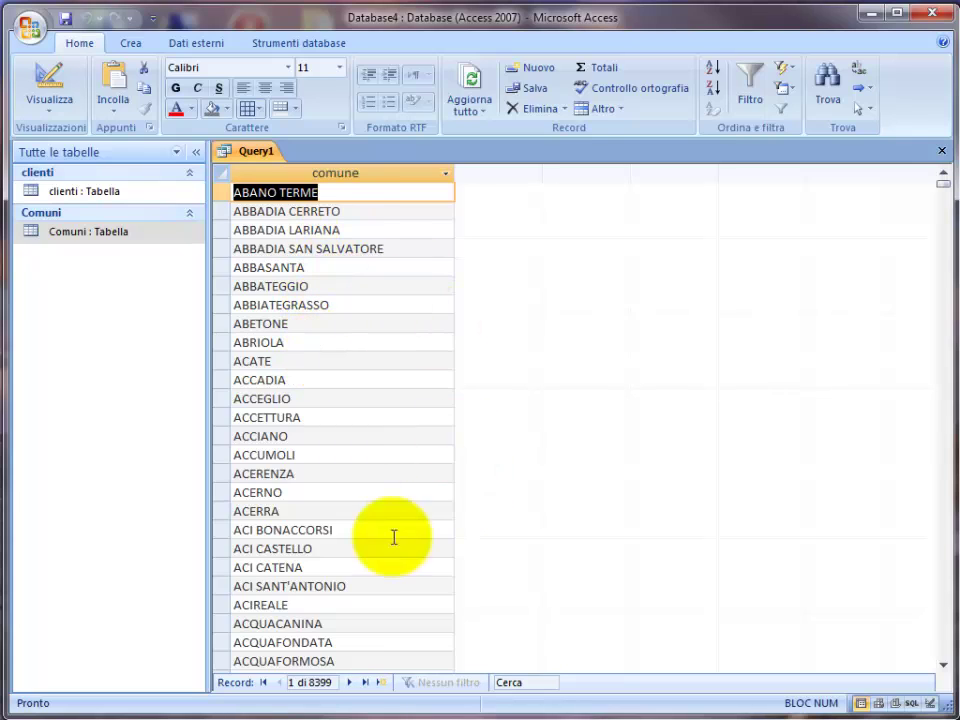
left_click(45, 85)
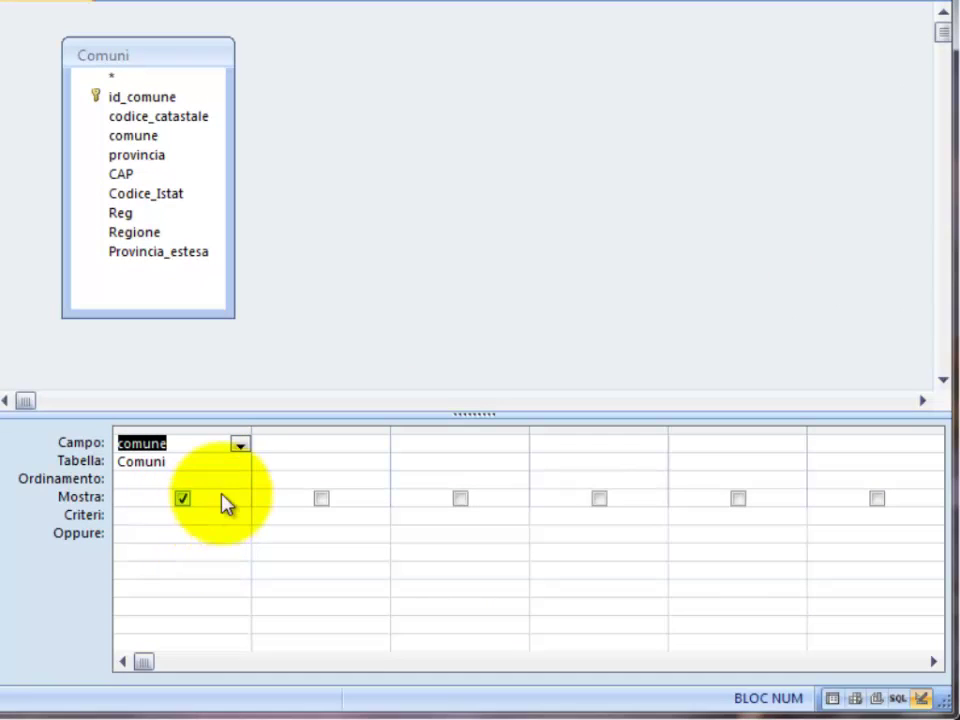
left_click(243, 479)
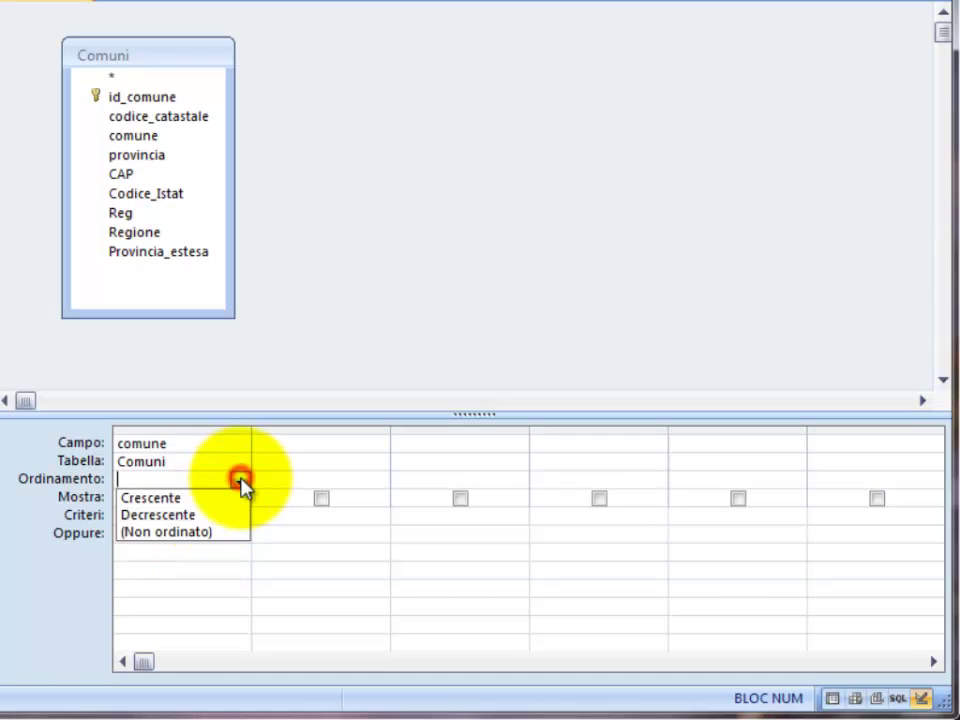
left_click(214, 495)
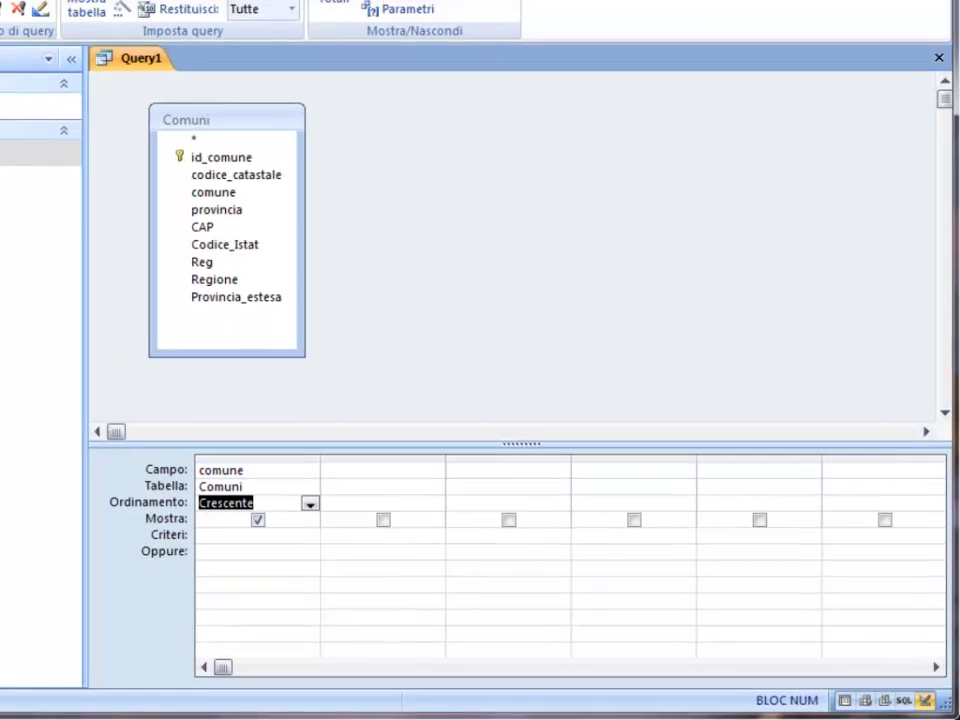
left_click(95, 95)
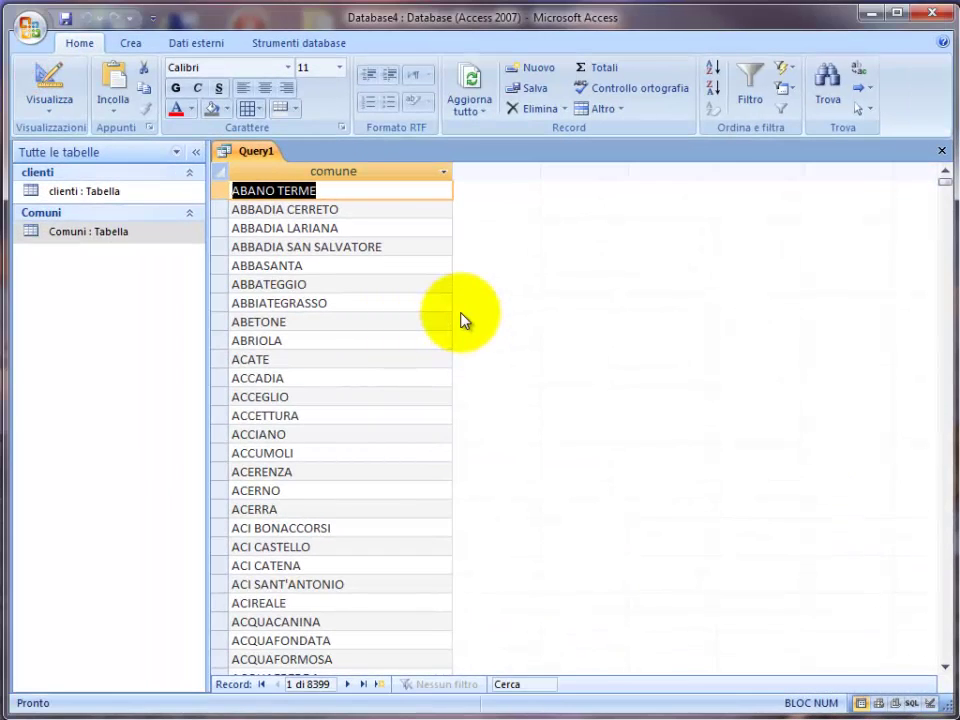
Step: Show the sorted query in SQL view and examine its ORDER BY clause
left_click(52, 112)
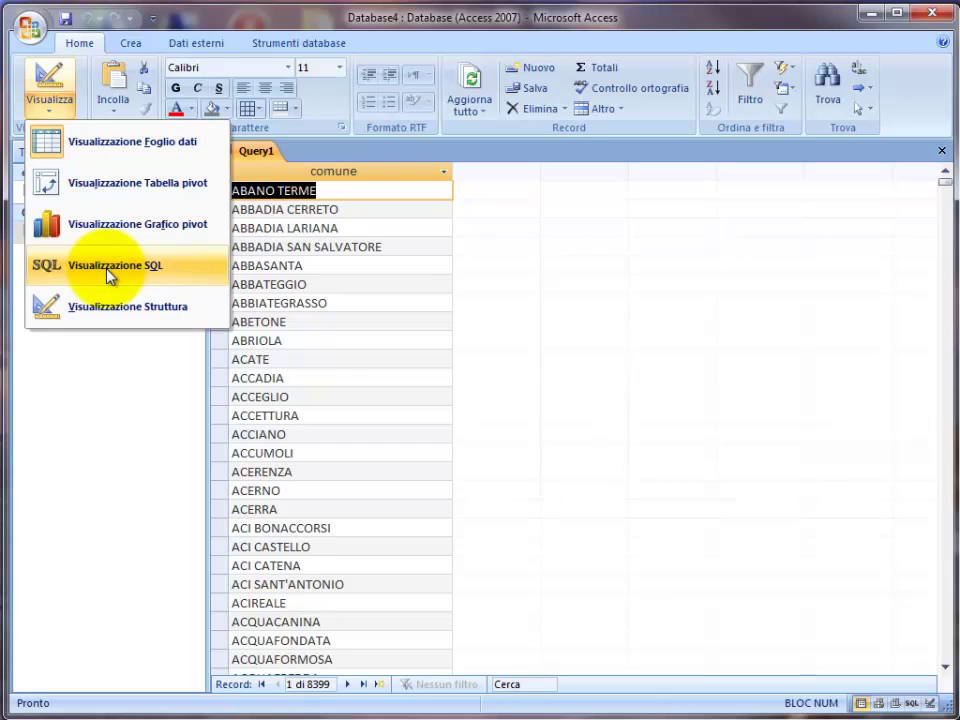
left_click(110, 276)
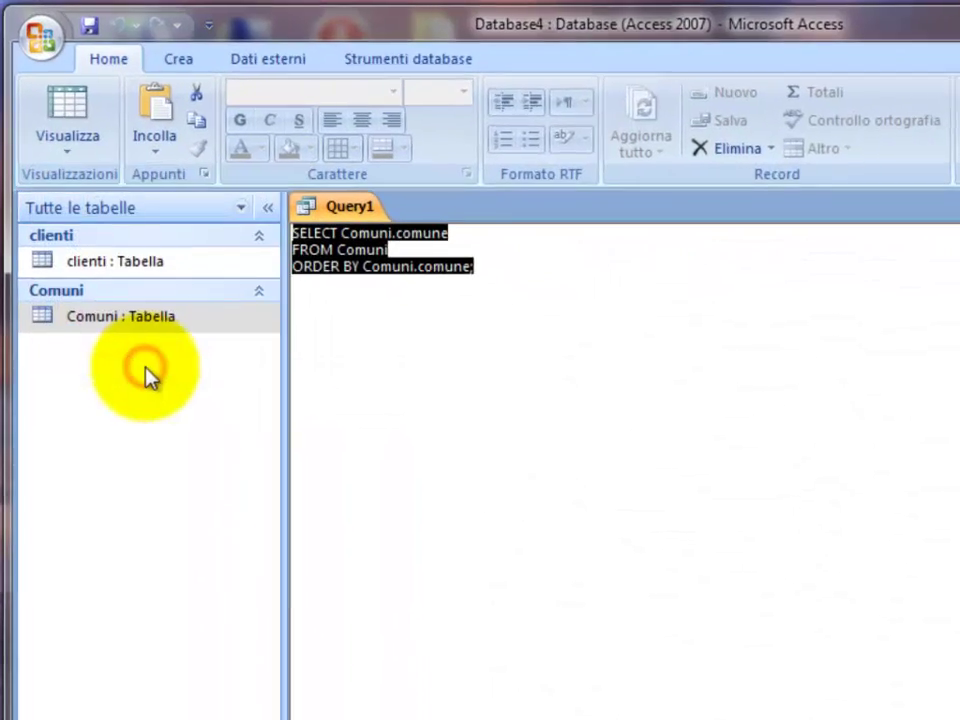
left_click(252, 211)
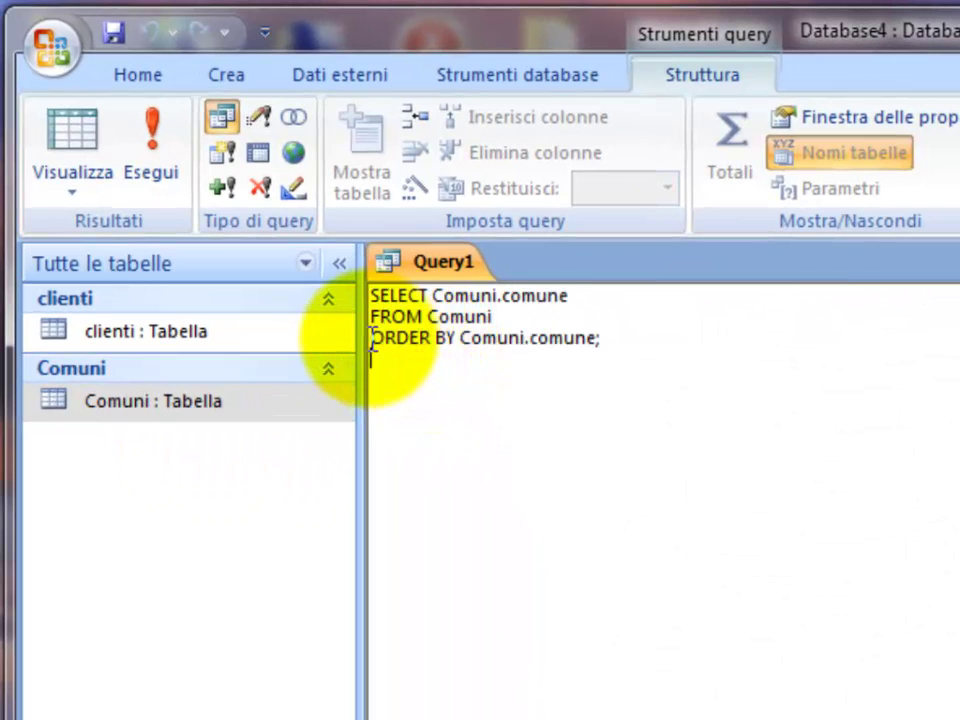
Step: Highlight the ORDER BY keywords and the comune field name in the last clause of the SQL statement
left_click_drag(370, 339, 456, 340)
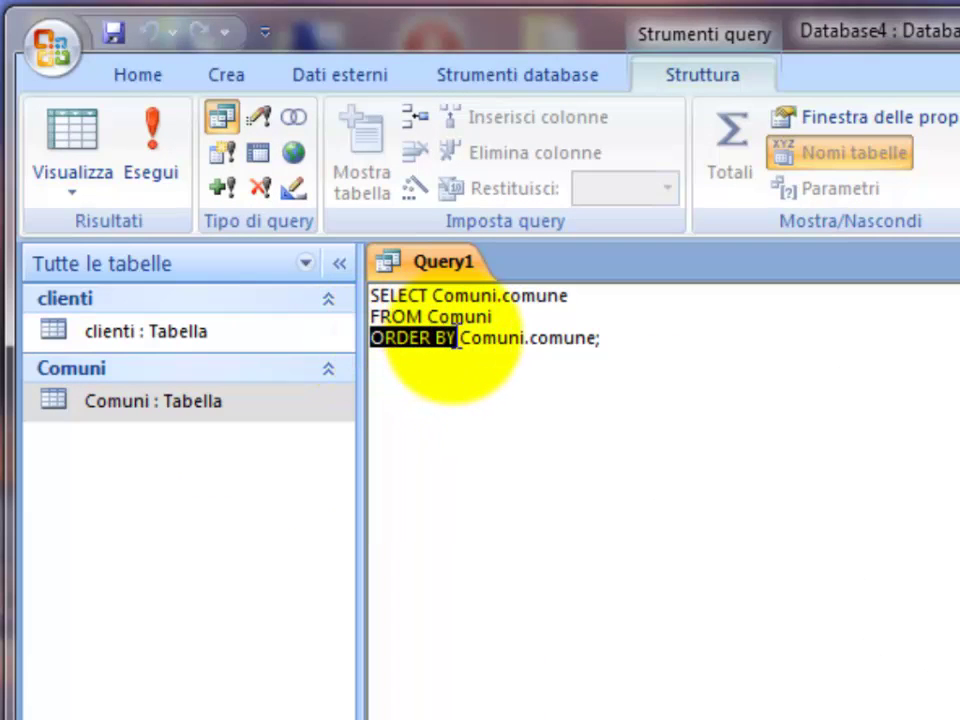
left_click(568, 343)
double_click(566, 345)
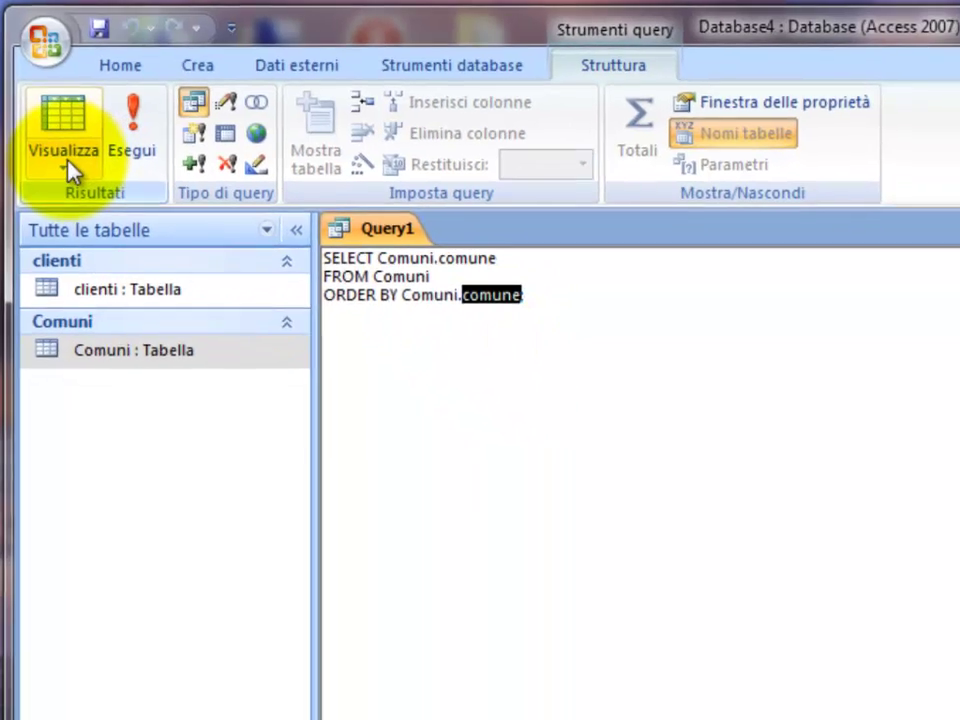
Step: Set the comune field's sort order to Decrescente in the query design and show the records in Datasheet view
left_click(72, 180)
left_click(91, 347)
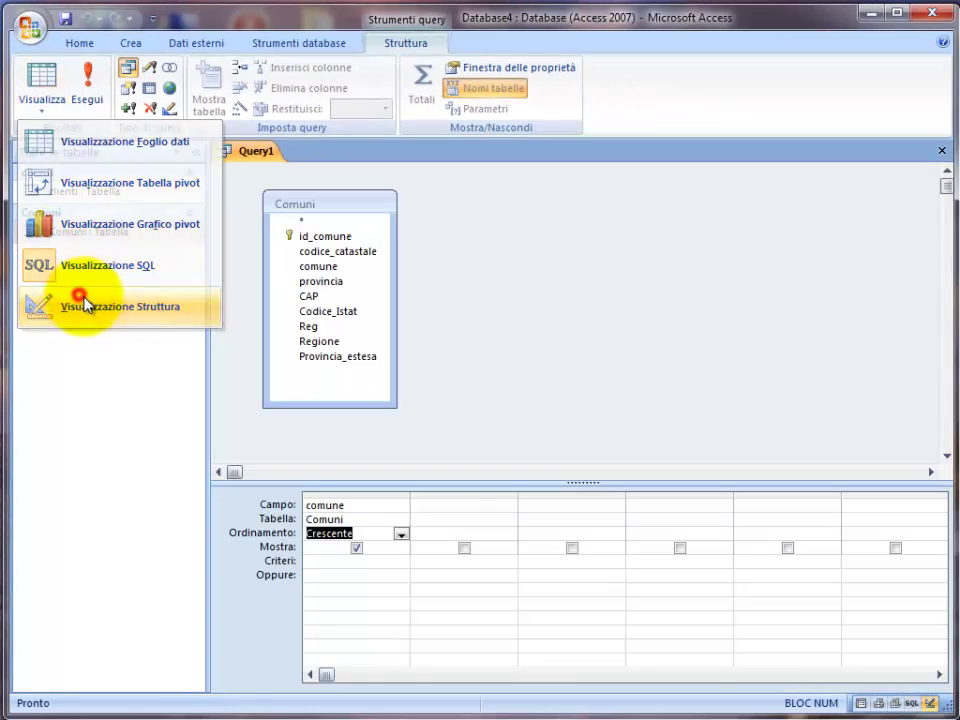
left_click(402, 538)
left_click(389, 562)
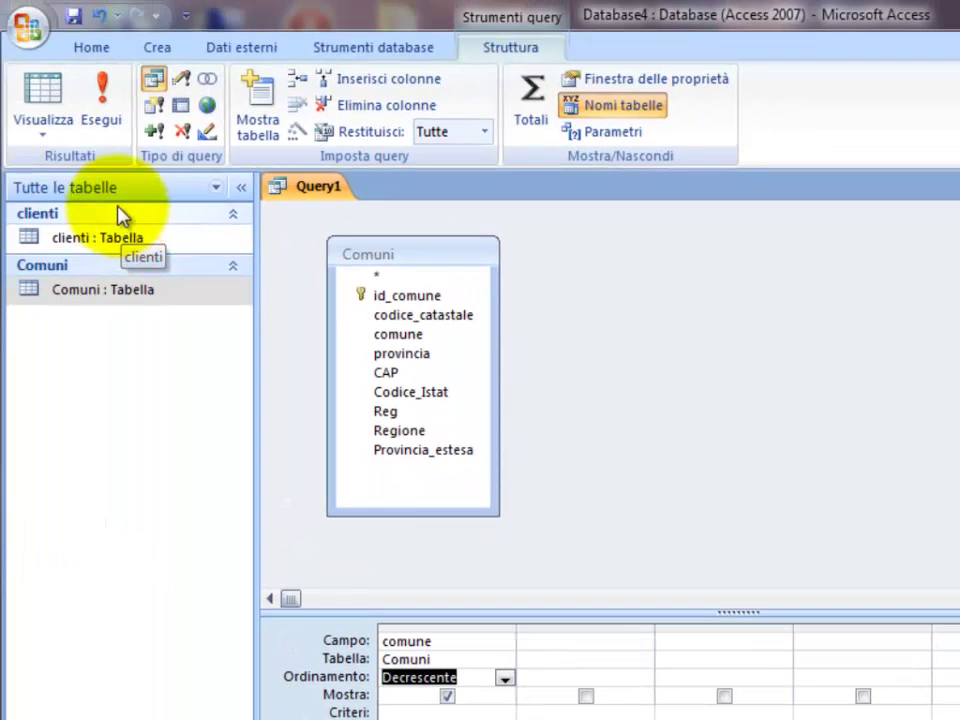
left_click(43, 96)
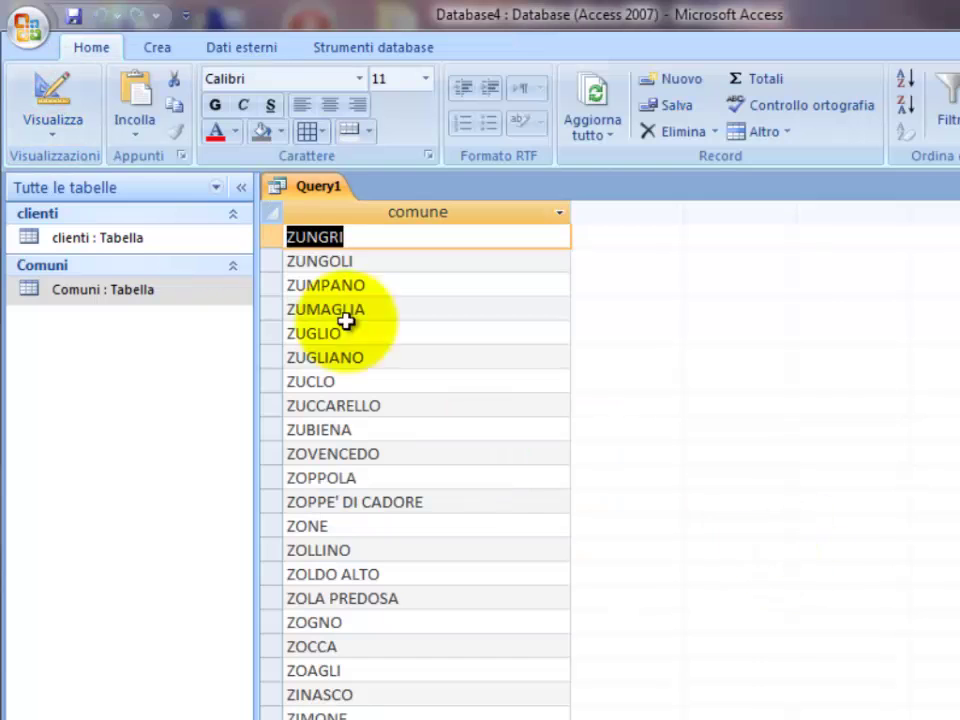
Step: Show the descending query in SQL view and examine the DESC keyword in its ORDER BY clause
left_click(60, 145)
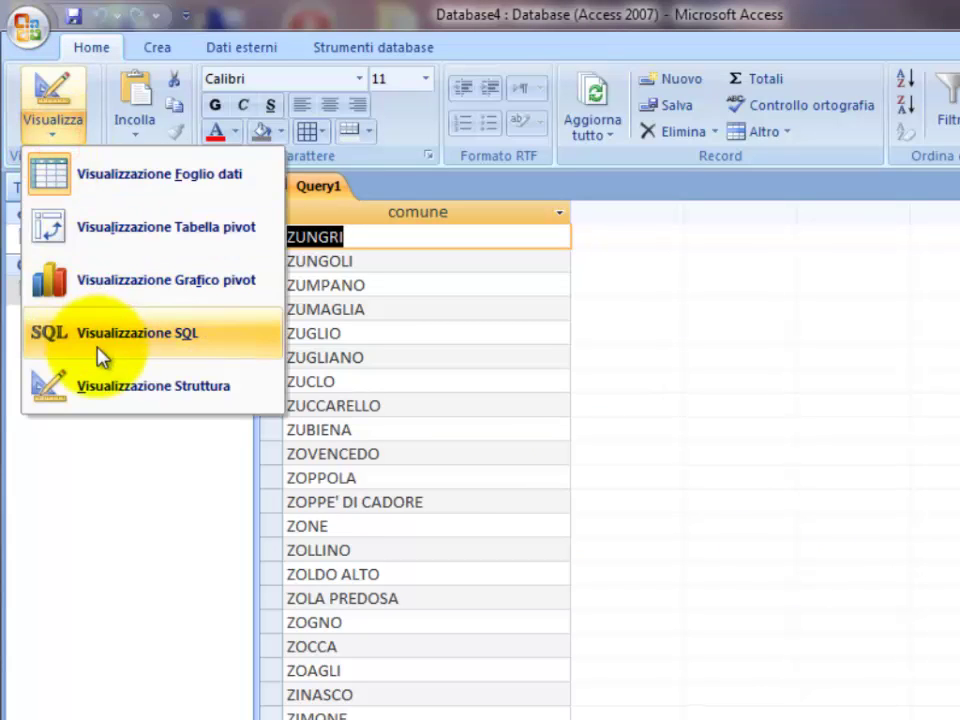
left_click(96, 343)
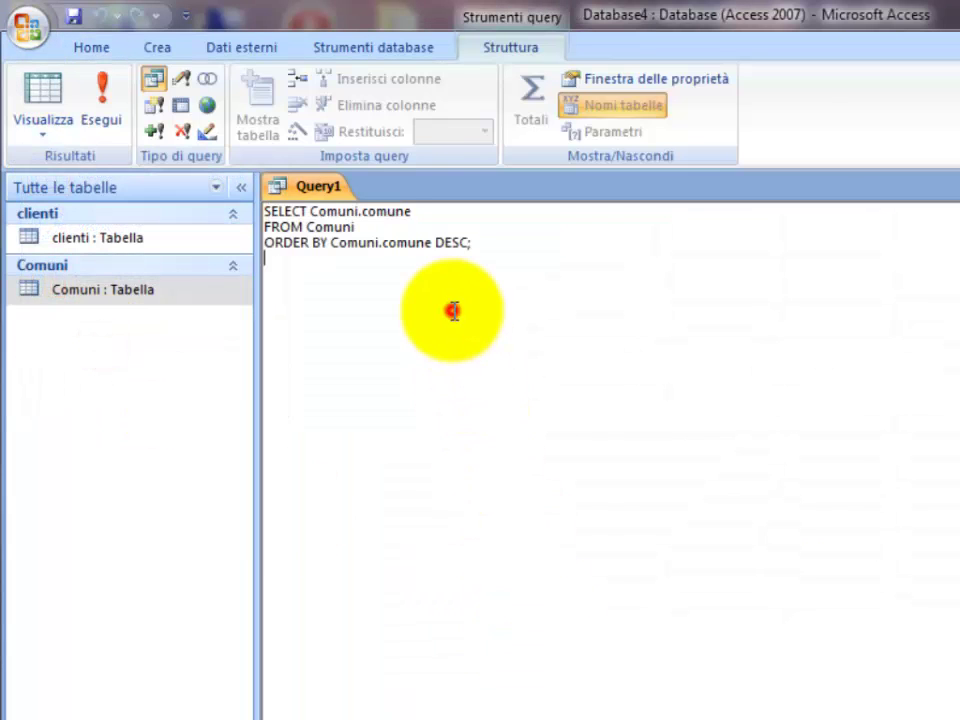
double_click(450, 242)
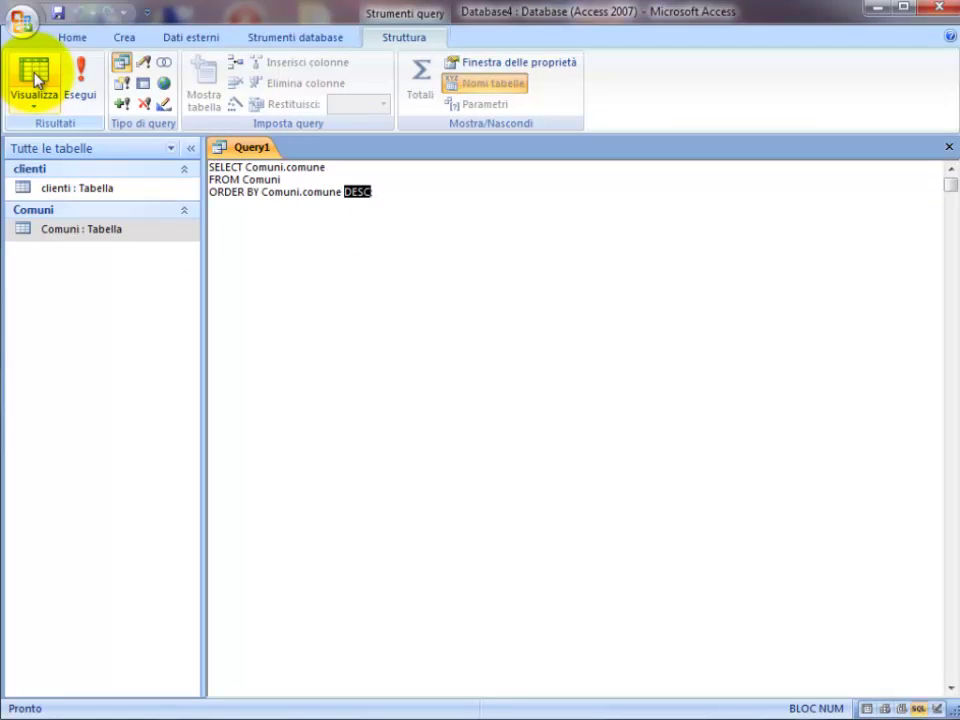
Step: Add the CAP field from the Comuni table to the query design beside comune and show the resulting records
left_click(33, 104)
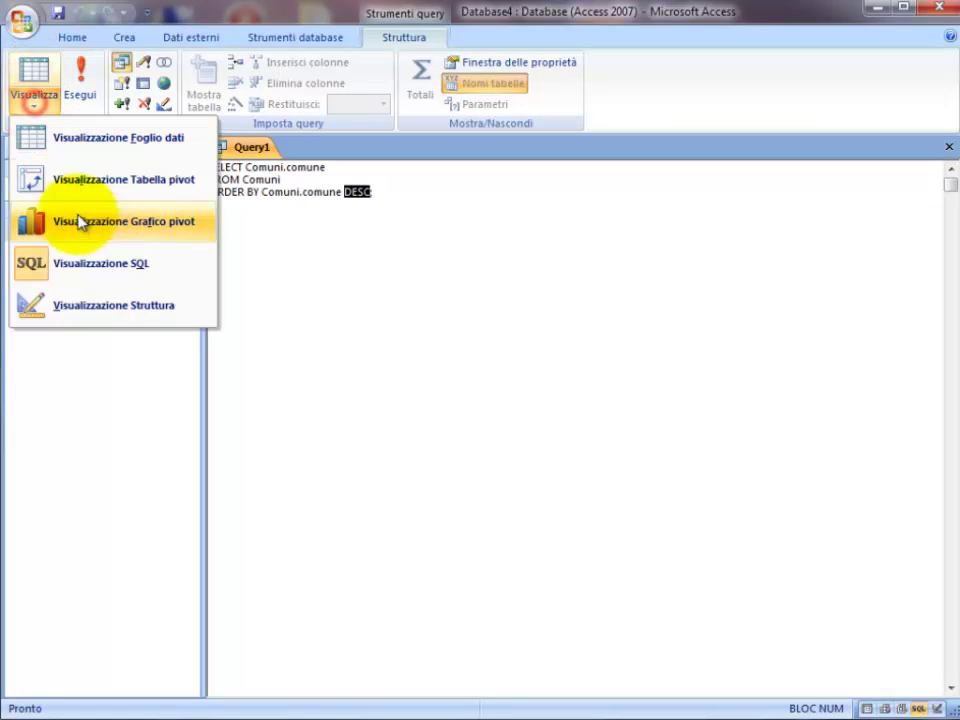
left_click(79, 308)
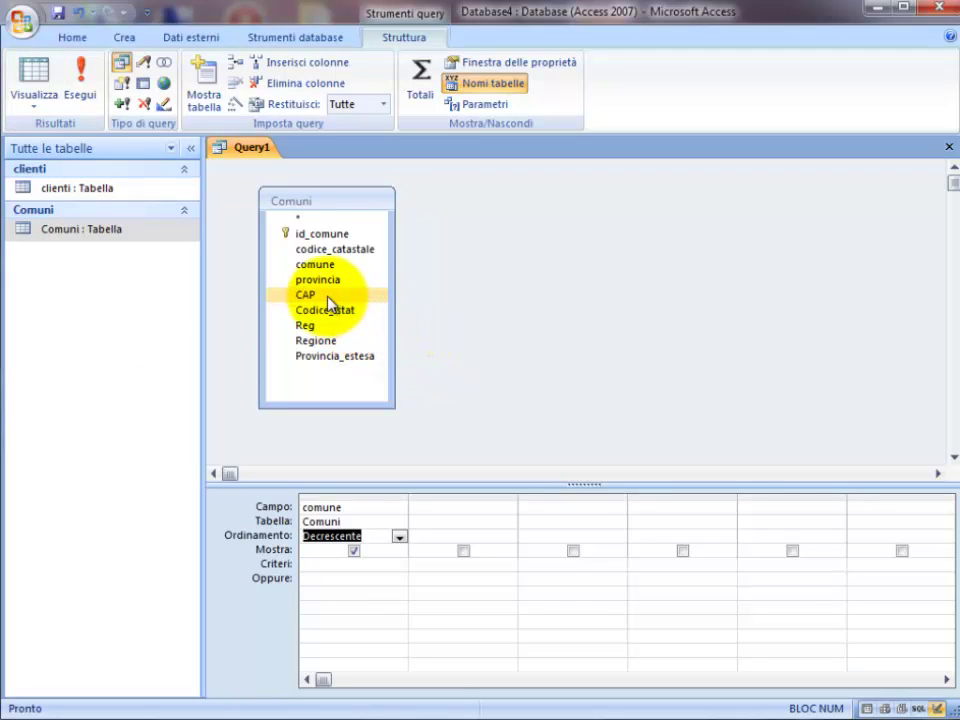
left_click_drag(326, 300, 469, 525)
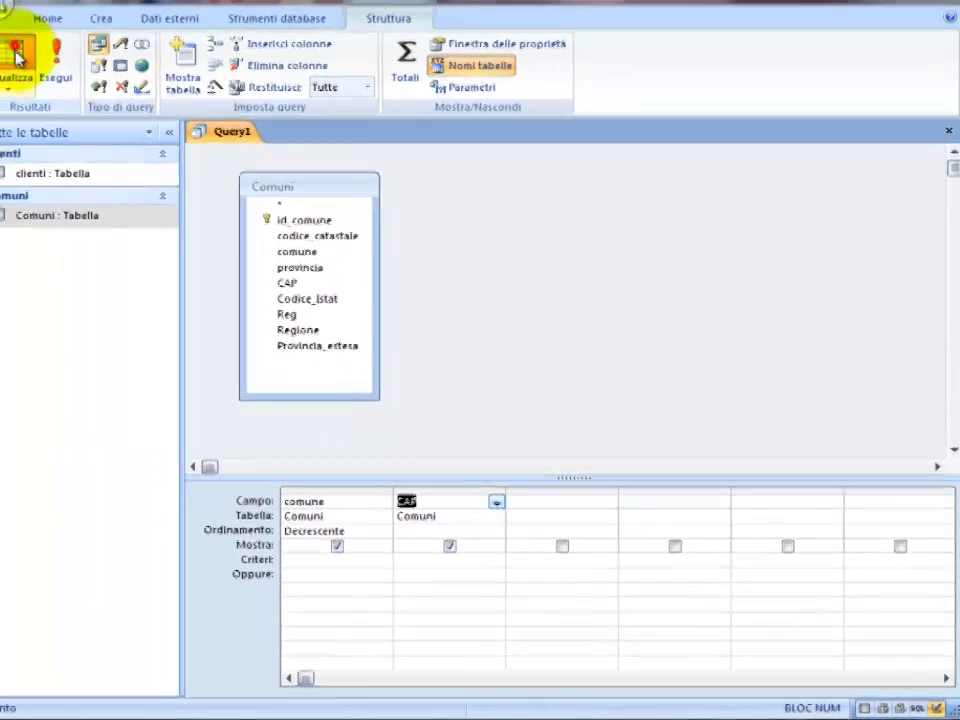
left_click(15, 55)
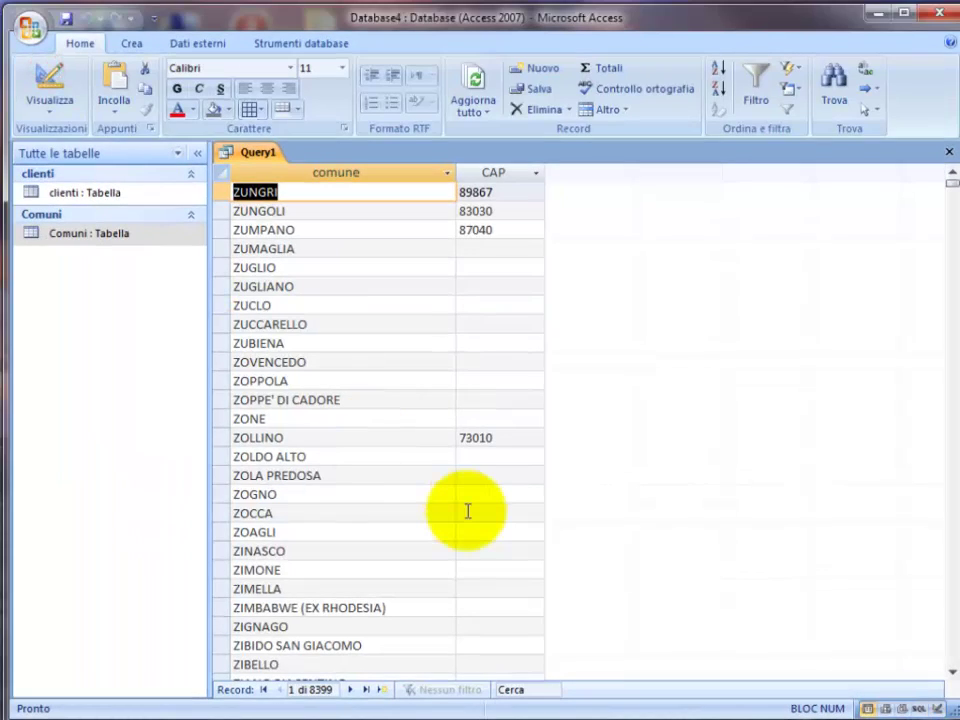
Step: Show the two-field query in SQL view and examine how the SELECT clause lists the comune and CAP fields
left_click(50, 108)
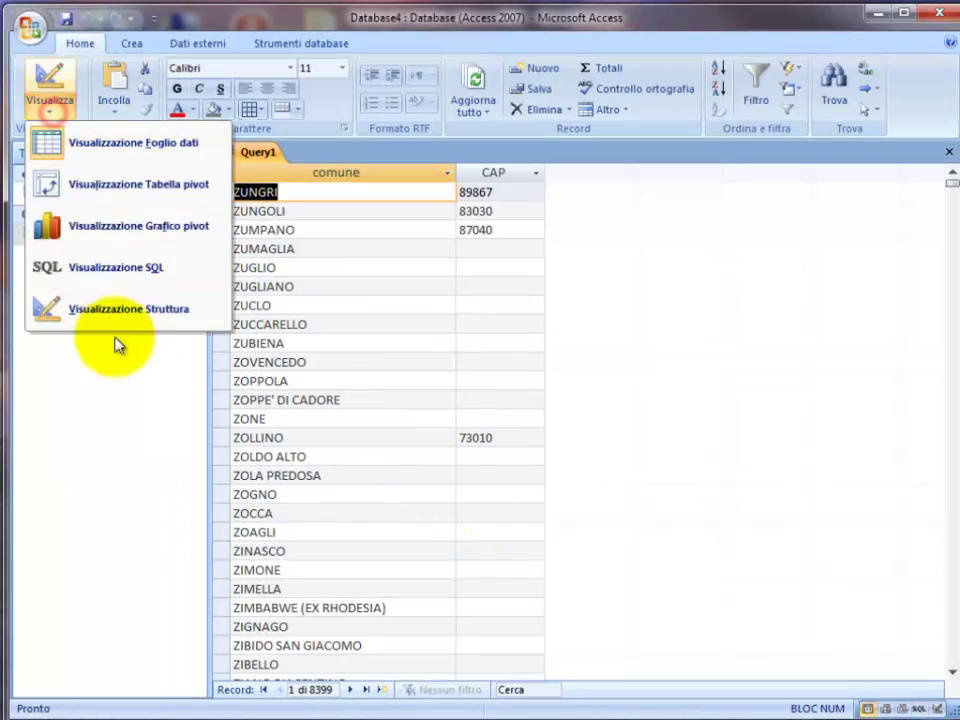
left_click(117, 268)
left_click(510, 445)
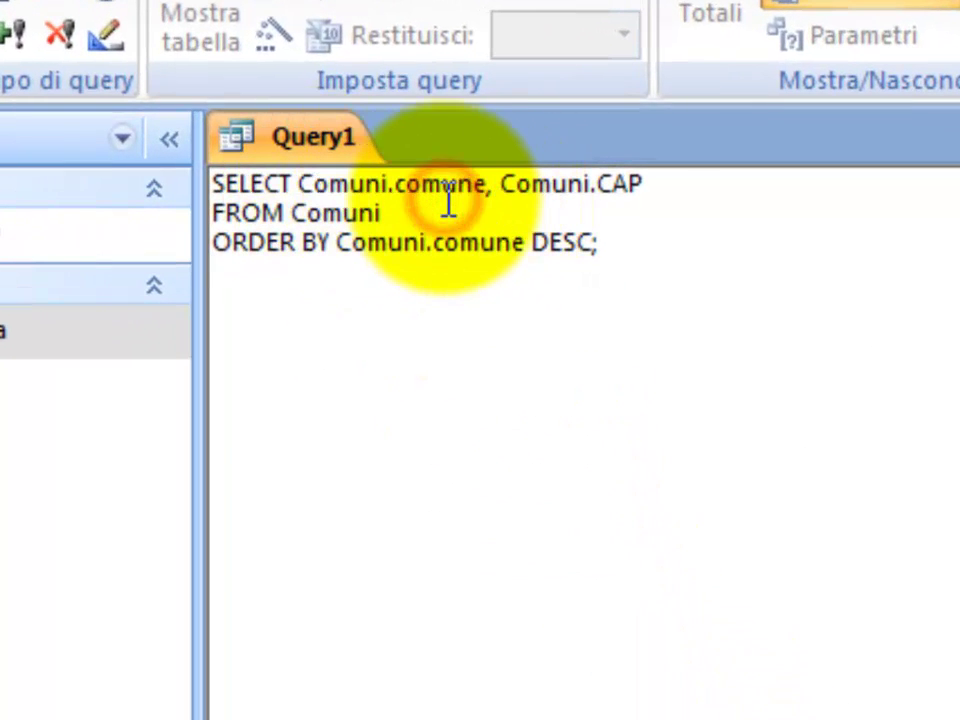
double_click(443, 190)
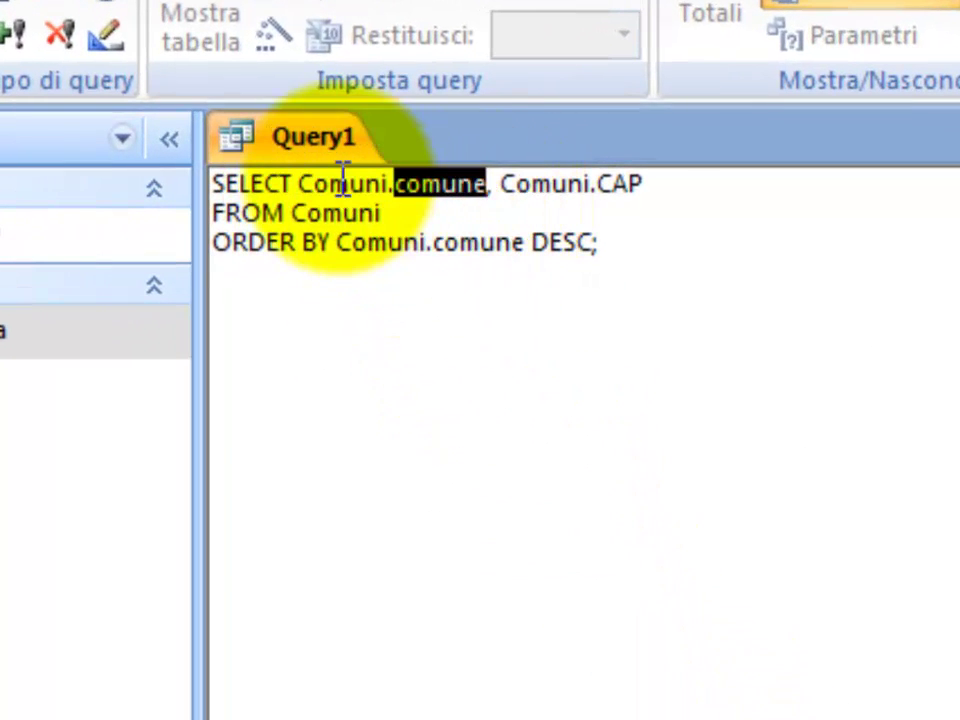
left_click(340, 182)
left_click(619, 183)
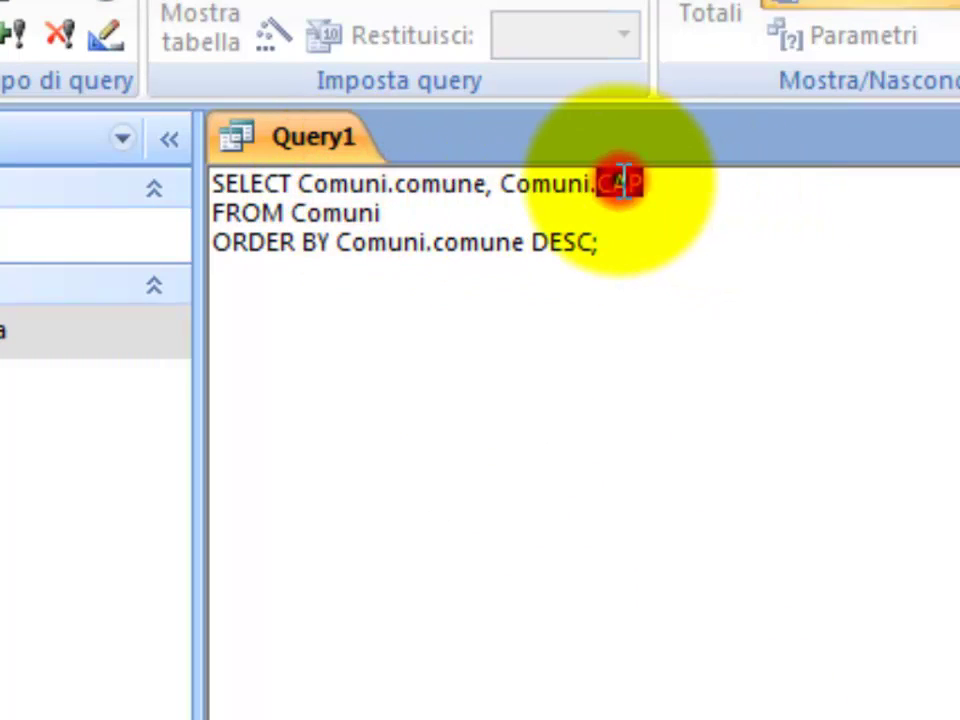
left_click(537, 180)
left_click(490, 190)
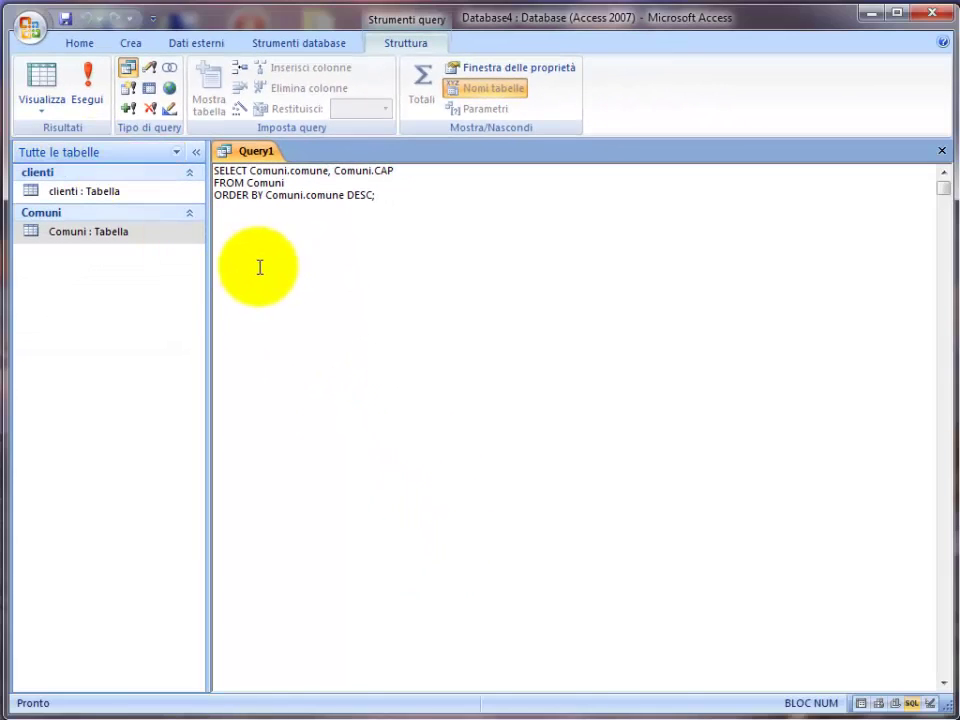
Step: Enter the criterion "is null" for the CAP field in the query design and browse the filtered records
left_click(43, 106)
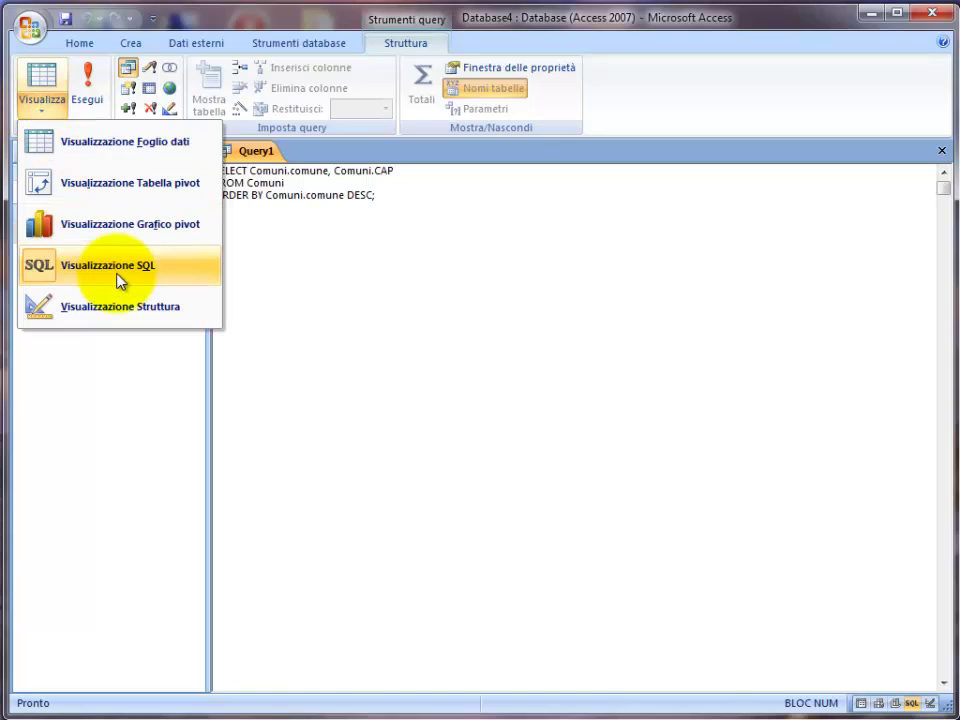
left_click(104, 312)
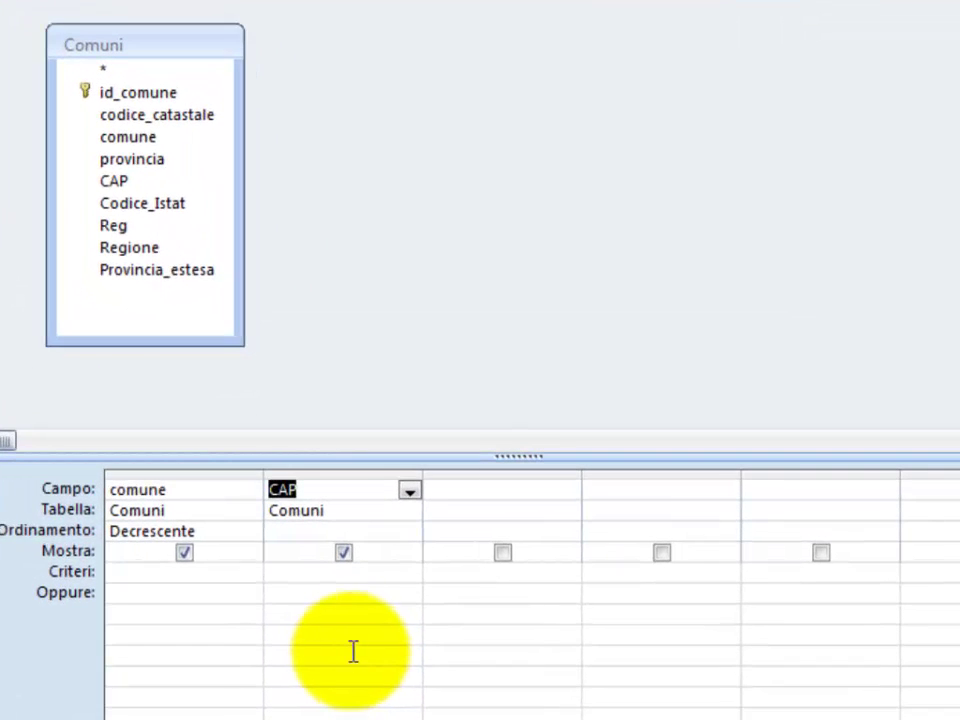
left_click(336, 576)
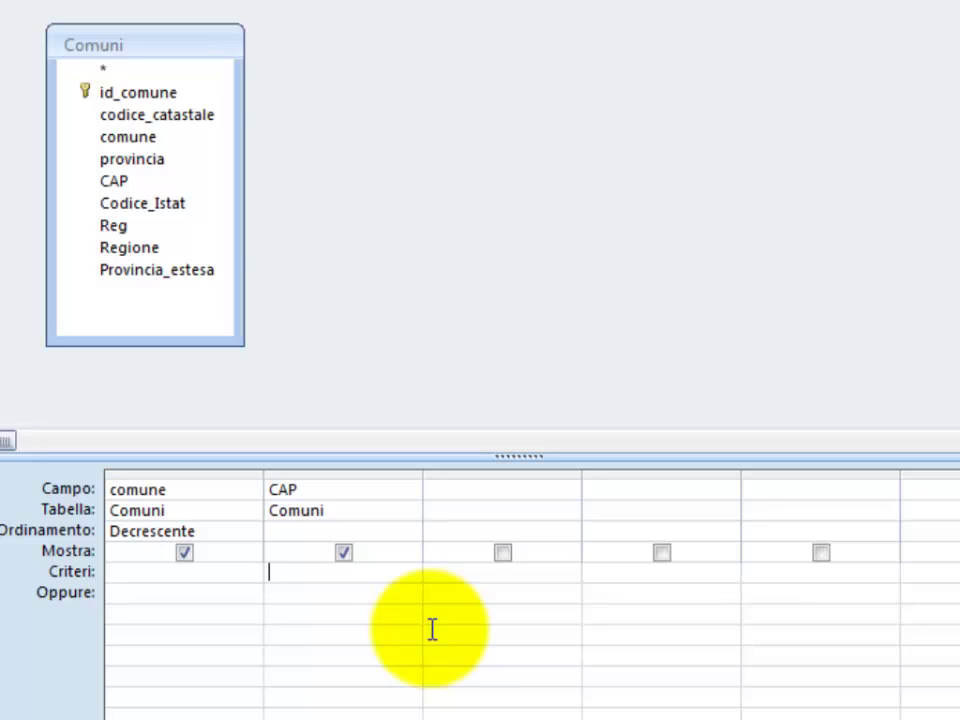
type("is null")
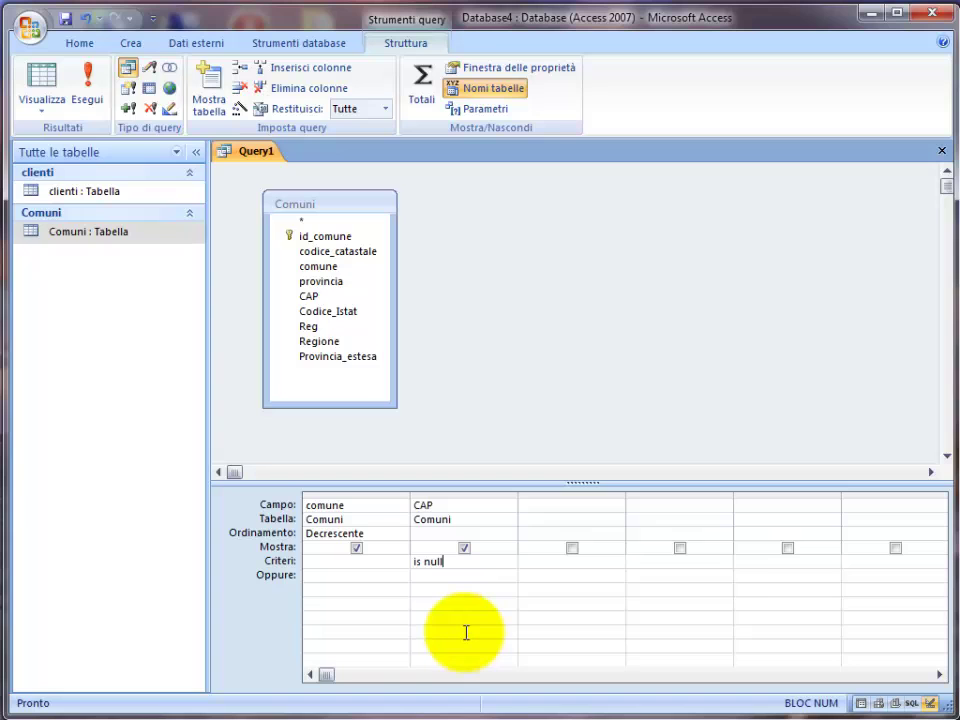
left_click(42, 85)
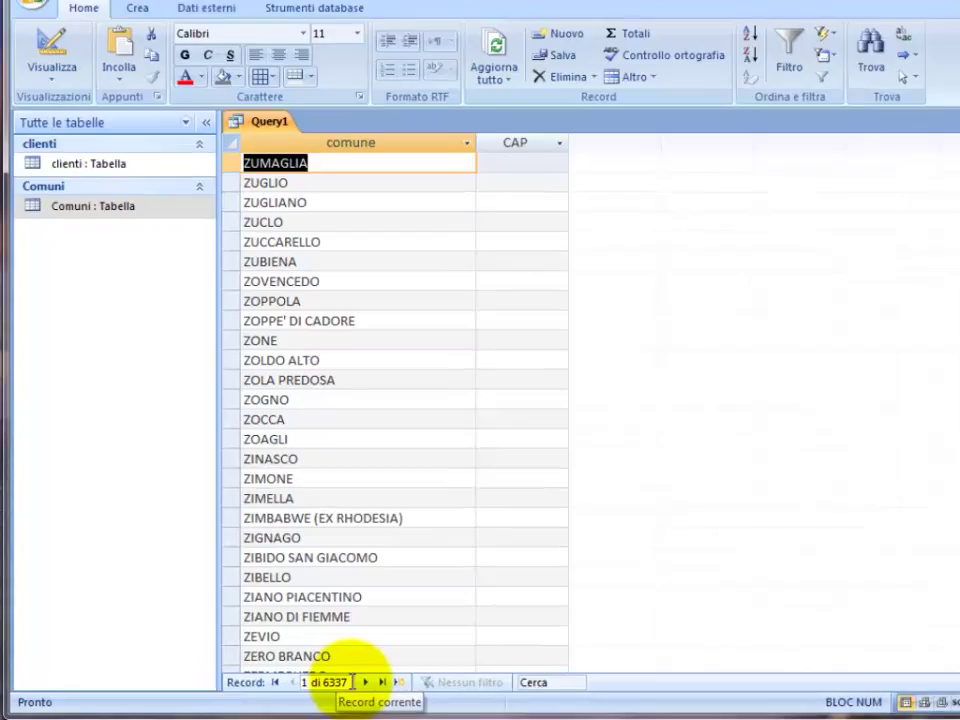
left_click(322, 684)
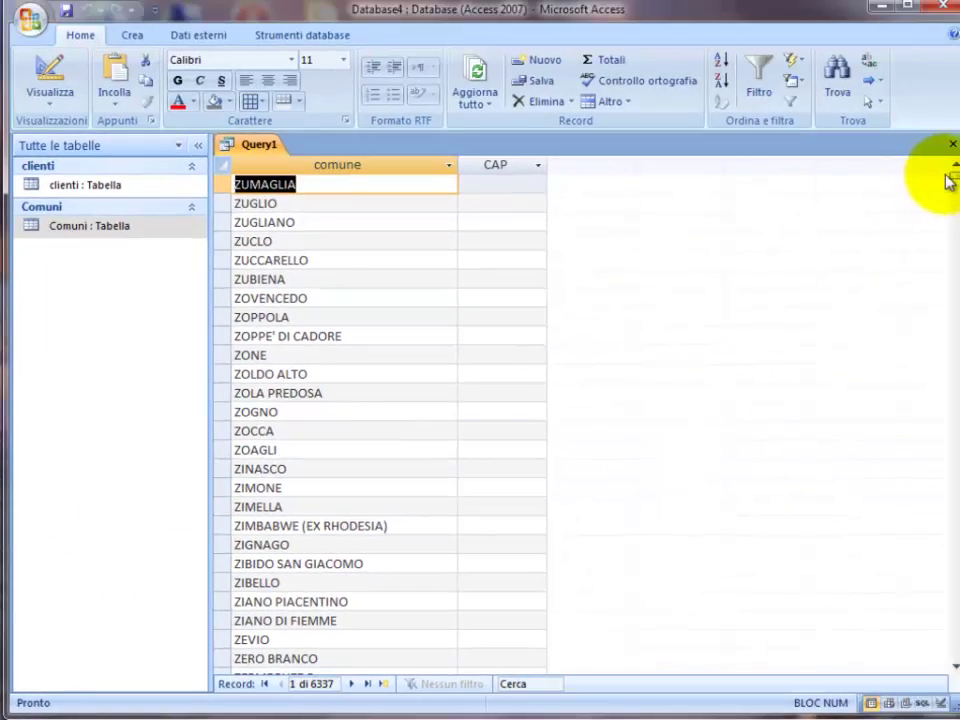
mouse_move(955, 178)
left_mouse_down()
mouse_move(936, 643)
mouse_move(934, 311)
mouse_move(947, 182)
left_mouse_up()
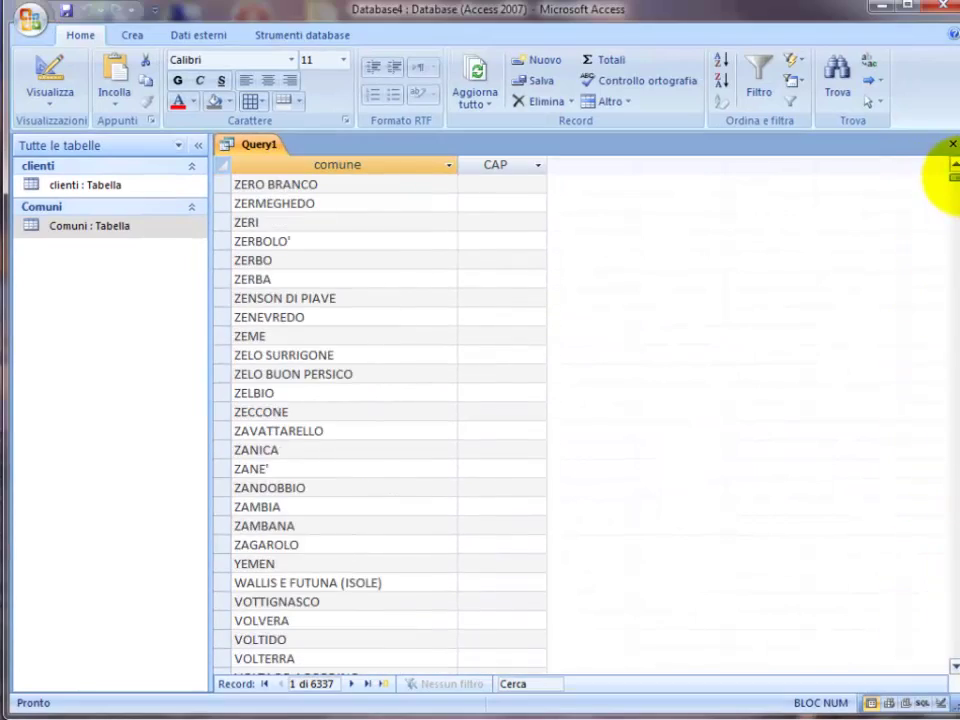
Step: Change the CAP field's criterion to "Is not Null" in the query design and show the filtered records
left_click(45, 66)
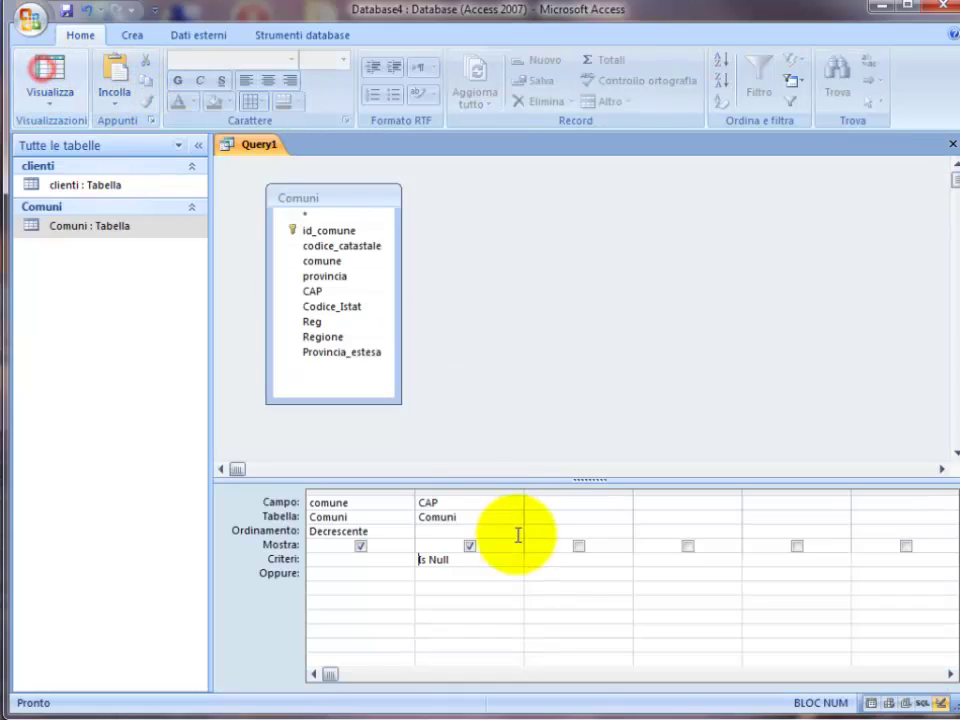
left_click(433, 560)
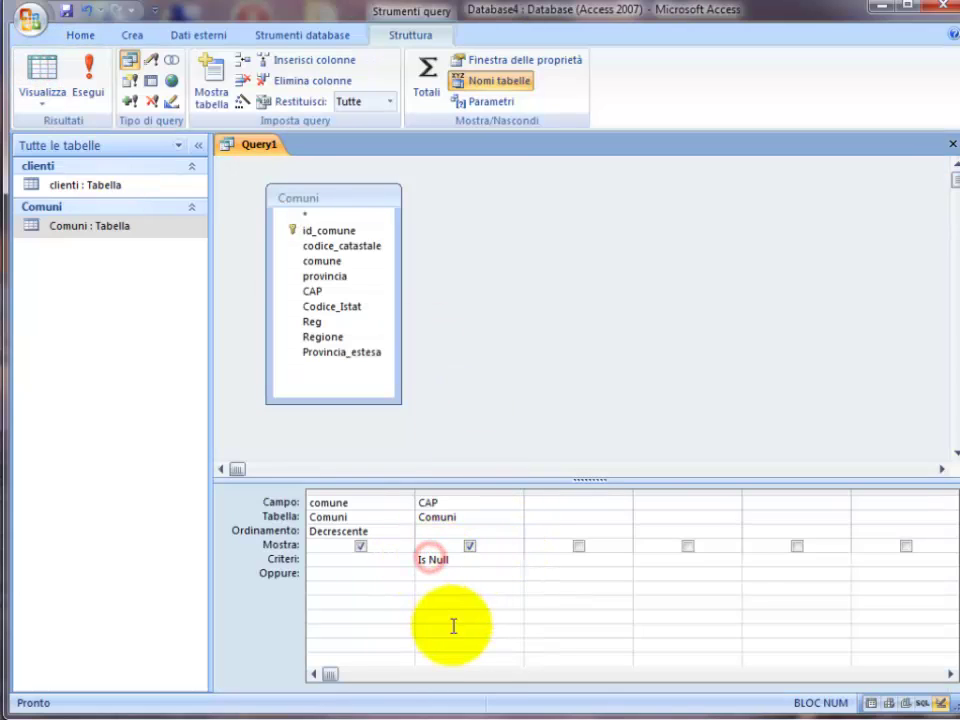
type("not")
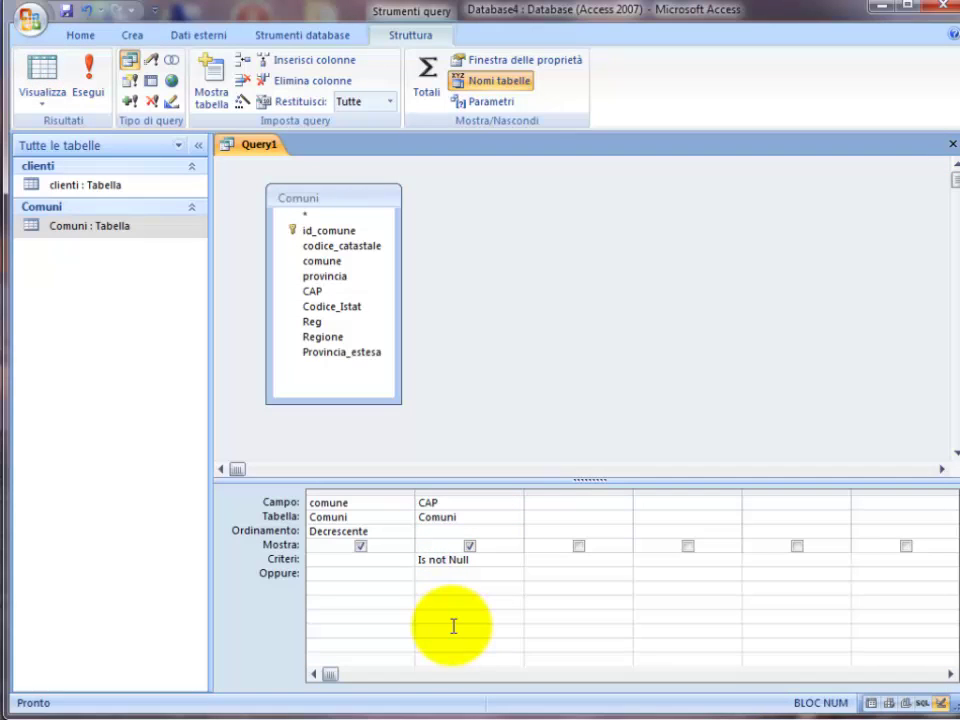
left_click(40, 66)
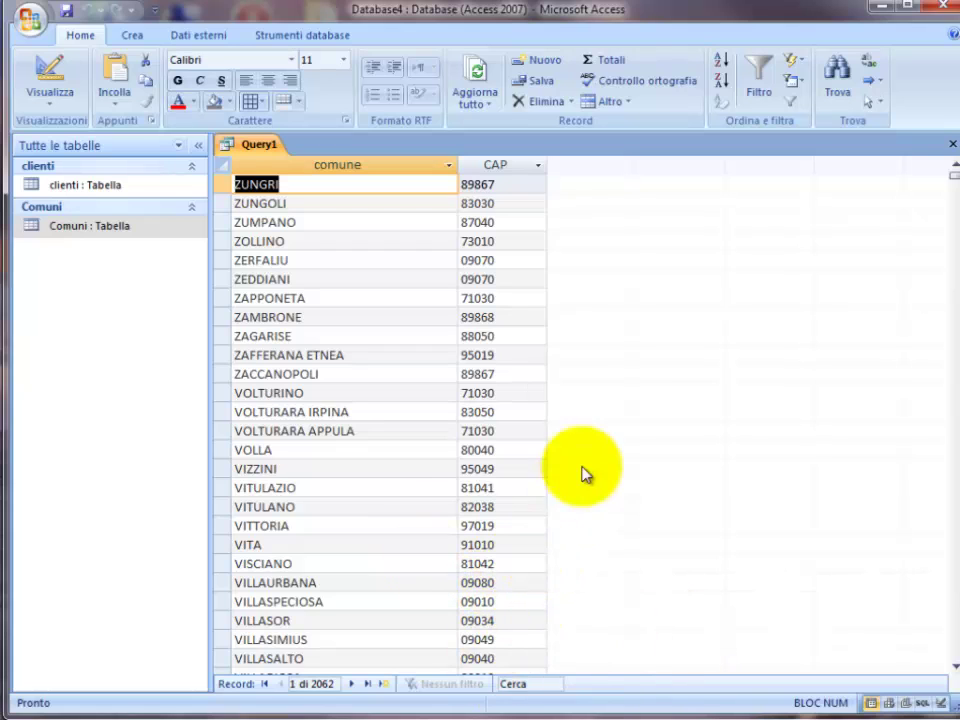
Step: Show the filtered query in SQL view and examine the WHERE keyword and the Not operator in its CAP condition
left_click(48, 95)
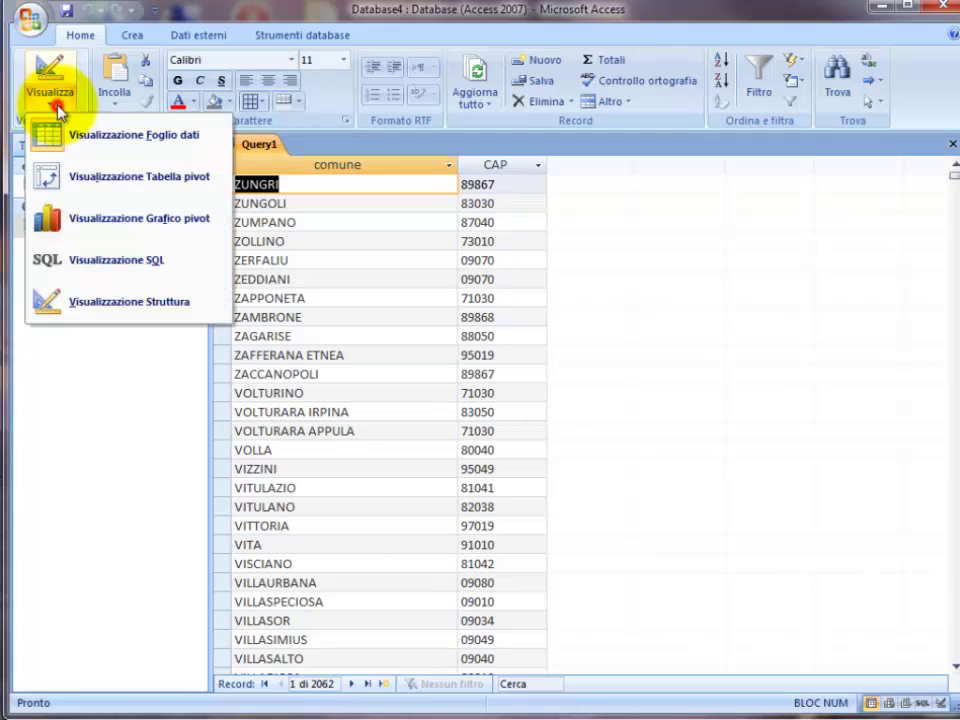
left_click(124, 261)
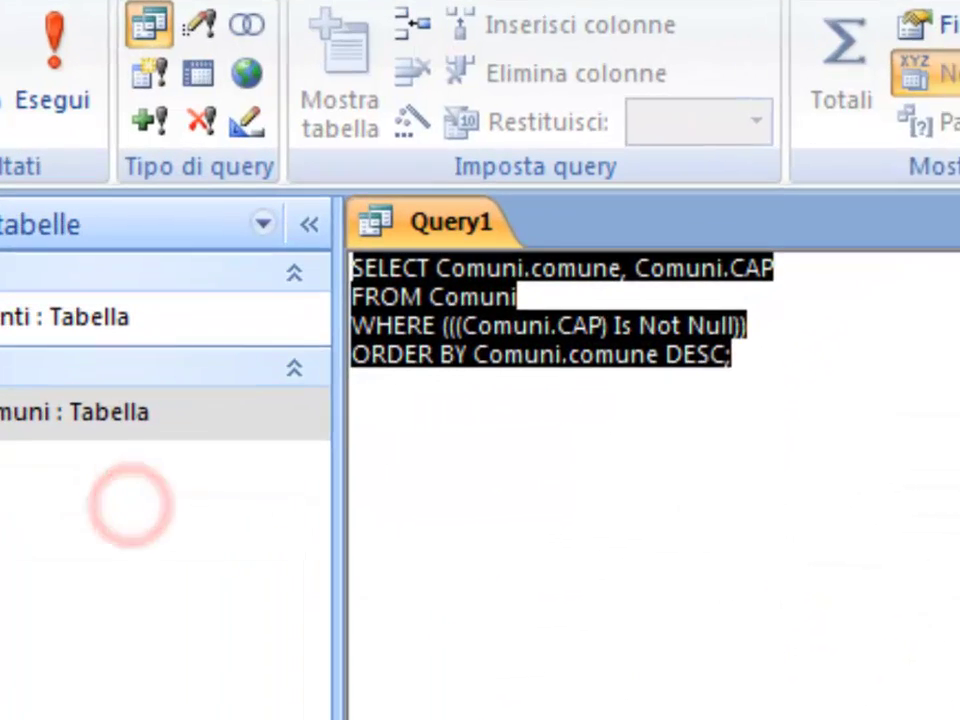
left_click(741, 623)
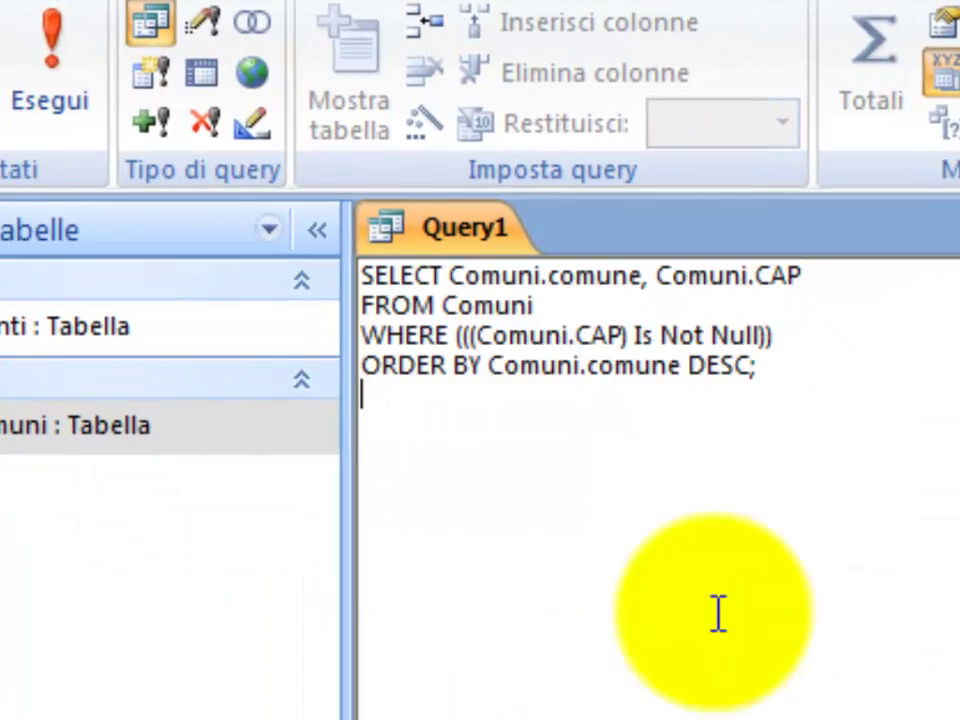
double_click(362, 320)
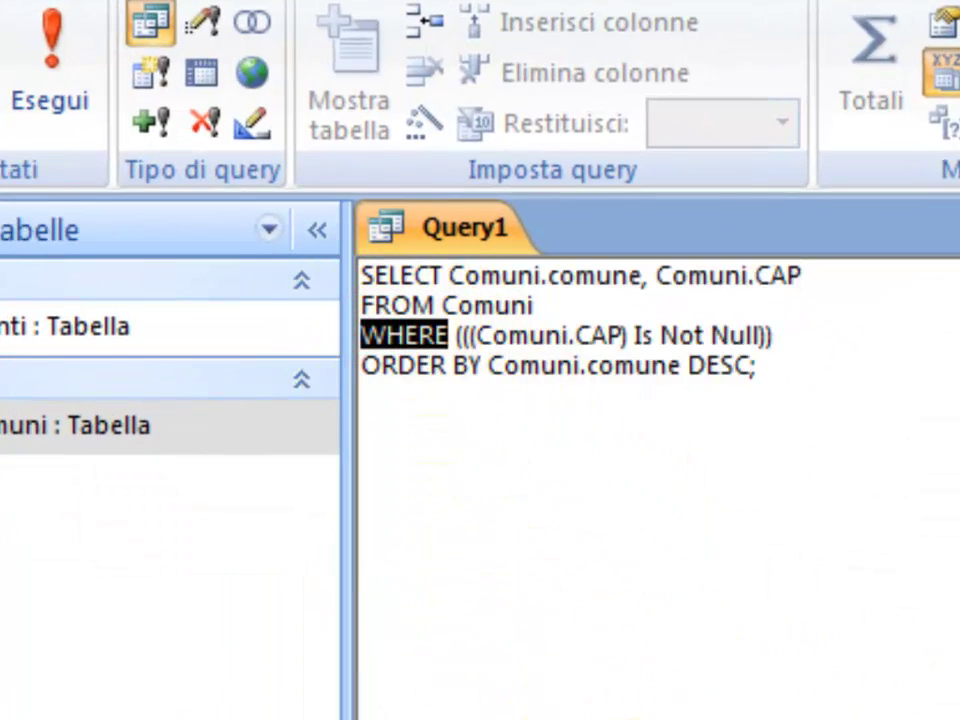
left_click(493, 432)
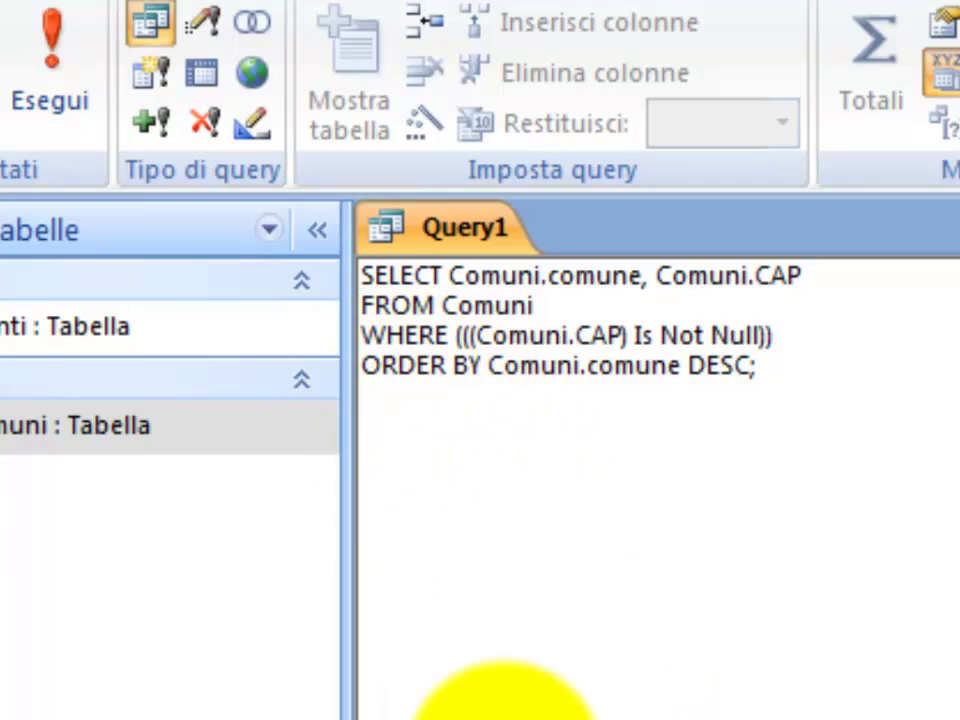
double_click(403, 337)
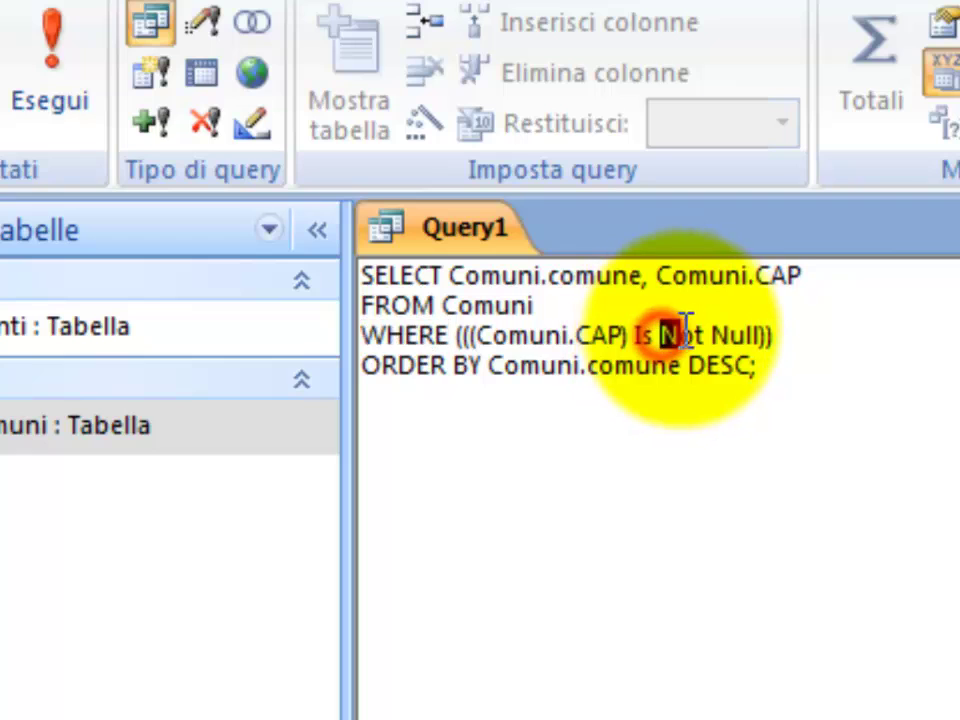
double_click(666, 335)
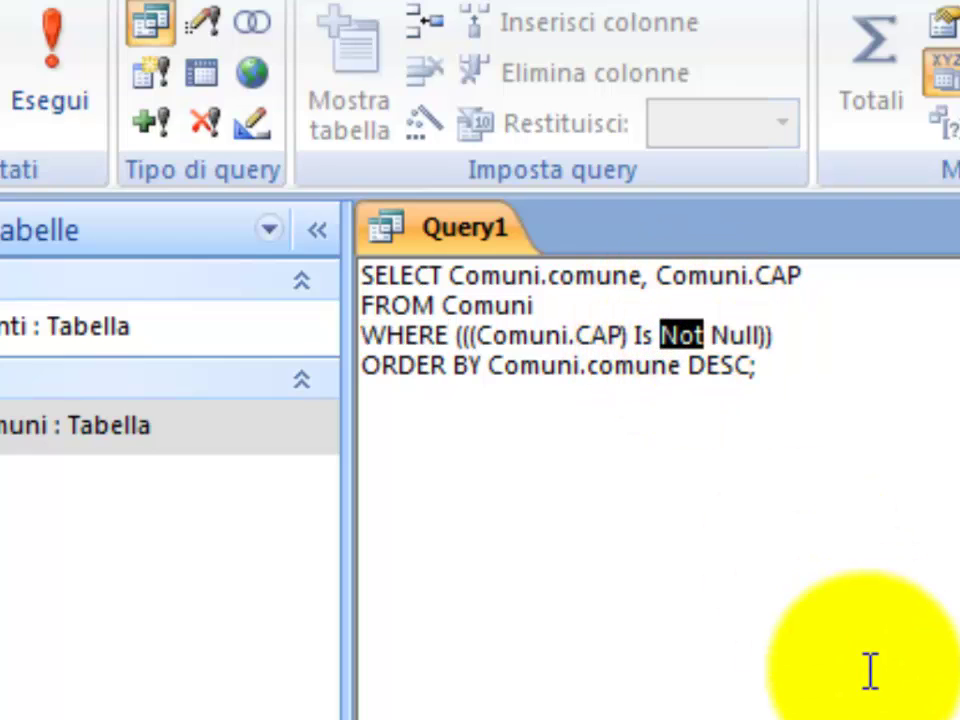
Step: Remove the Not operator from the CAP condition in the SQL statement's WHERE clause and show the resulting records
key("Delete")
key("Delete")
left_click(870, 670)
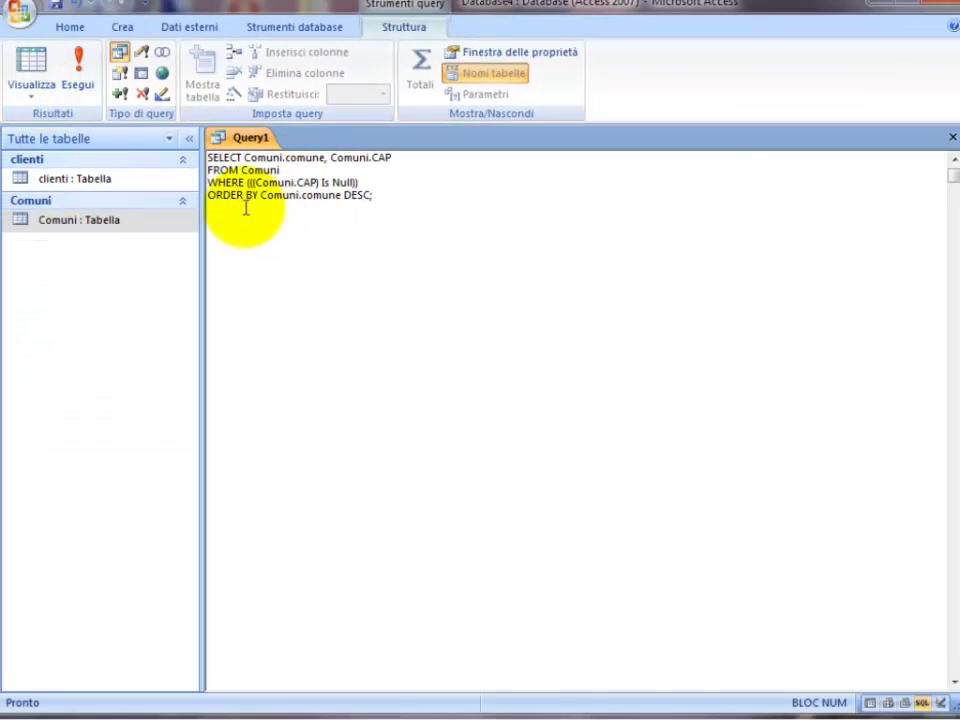
left_click(32, 76)
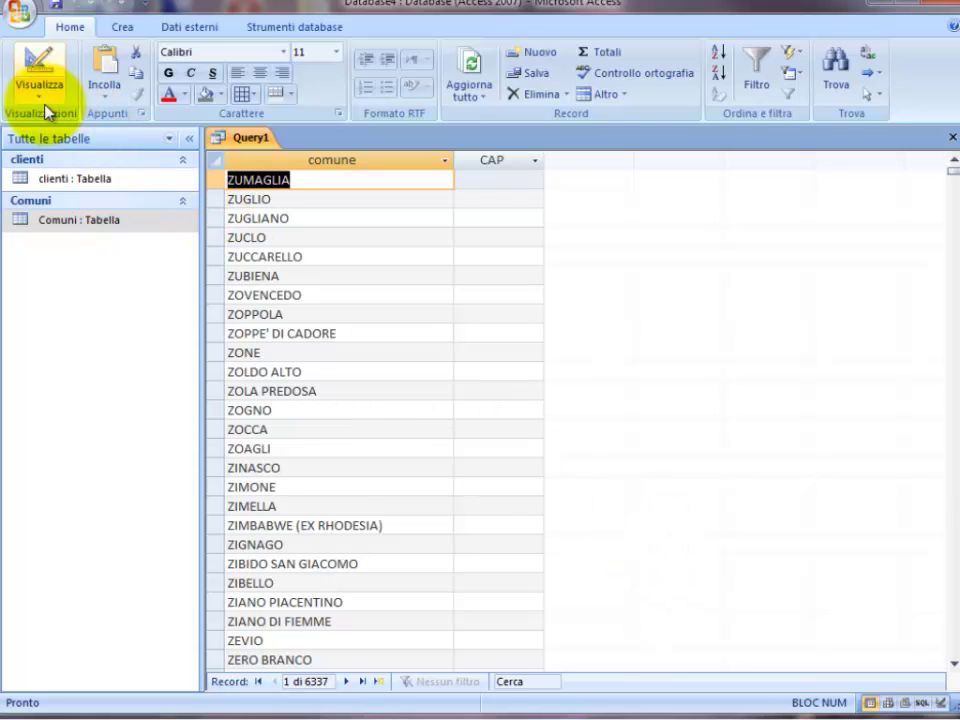
Step: Return to the query design to check the CAP field's criterion, and show the same query in SQL view
left_click(33, 66)
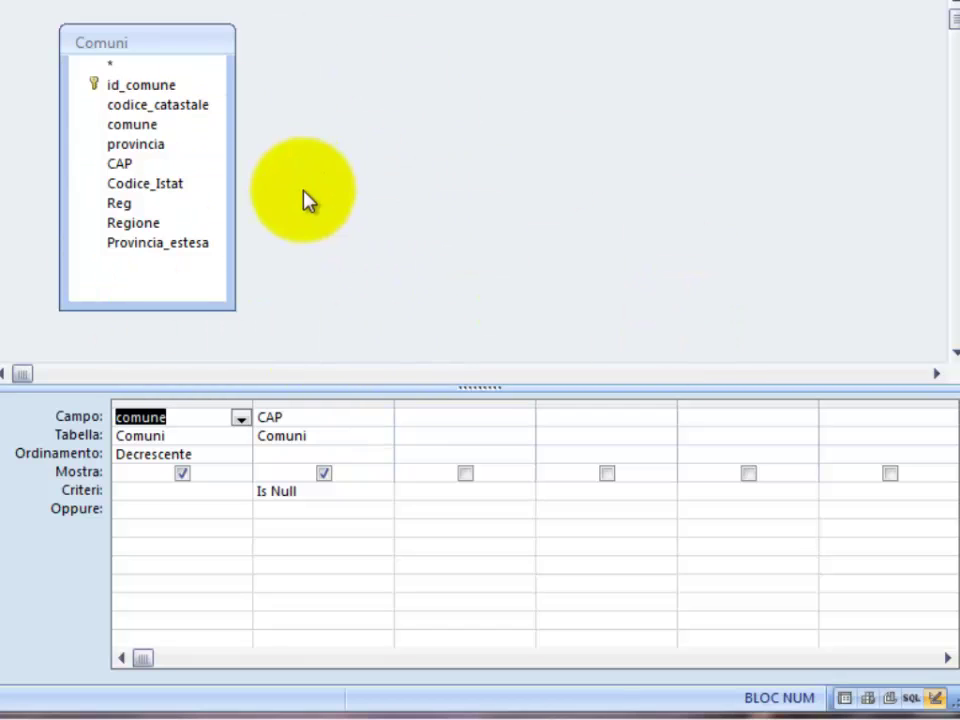
left_click(132, 124)
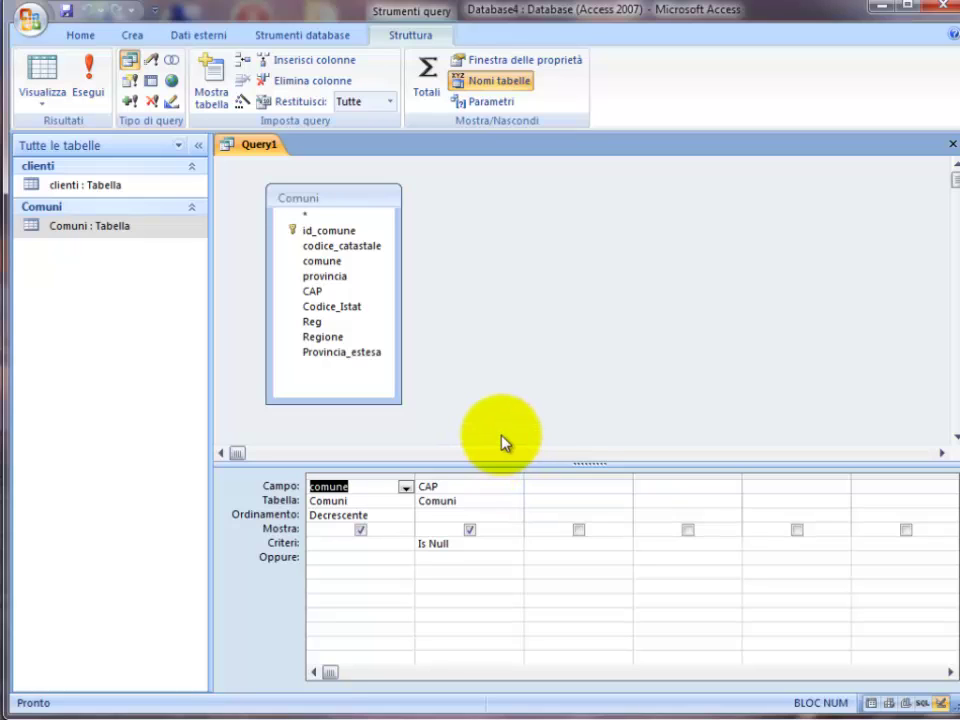
left_click(40, 99)
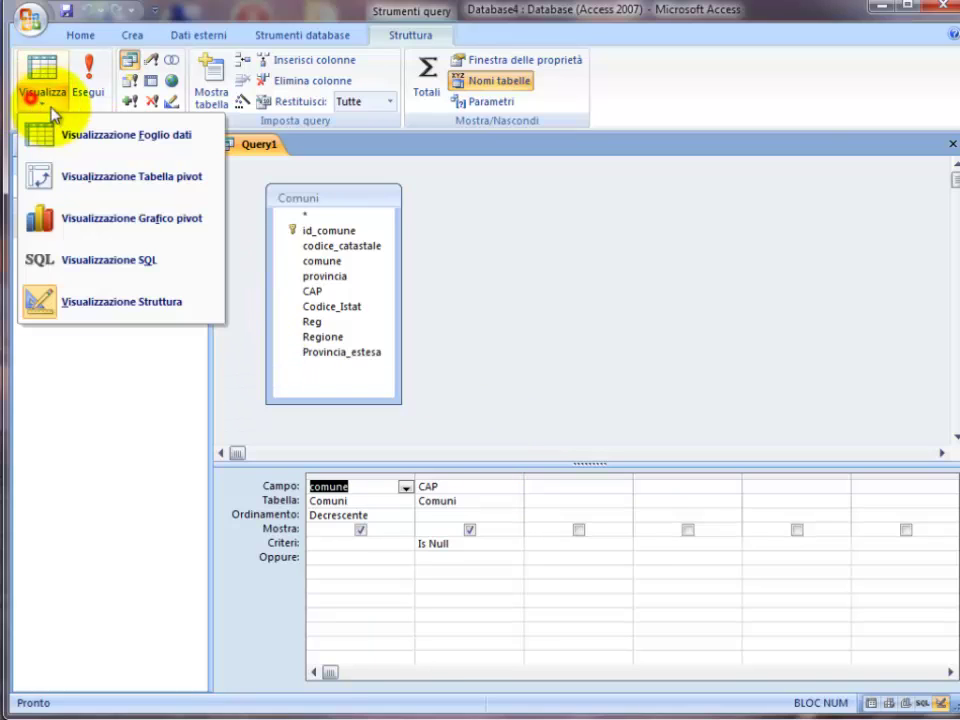
left_click(100, 259)
left_click(620, 382)
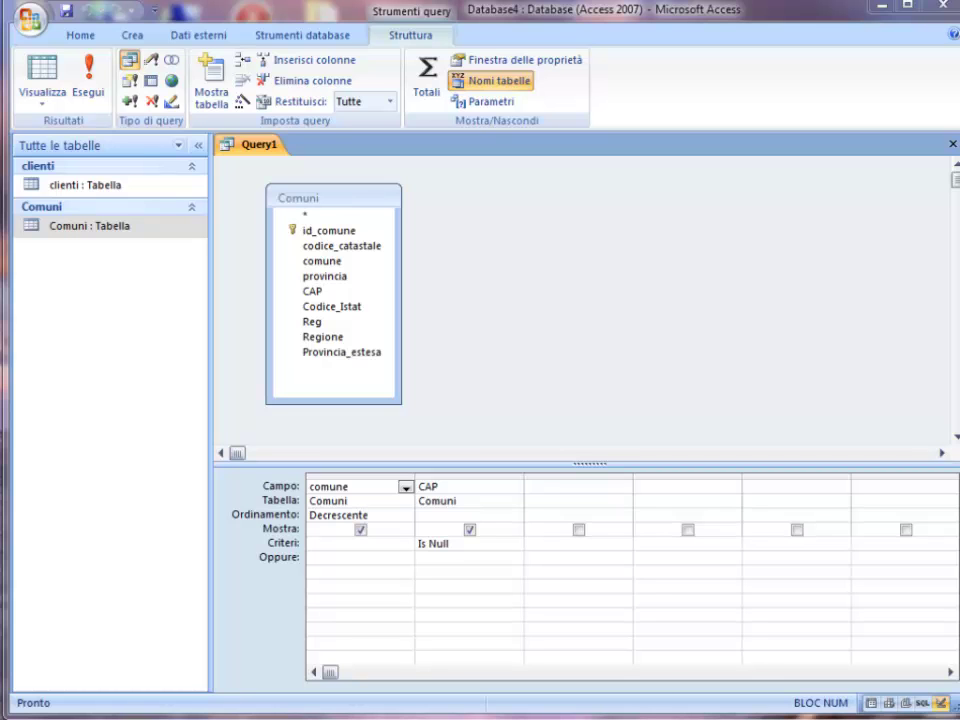
Step: Delete the CAP column from the query design and set the comune field's sort order to Crescente
left_click(458, 477)
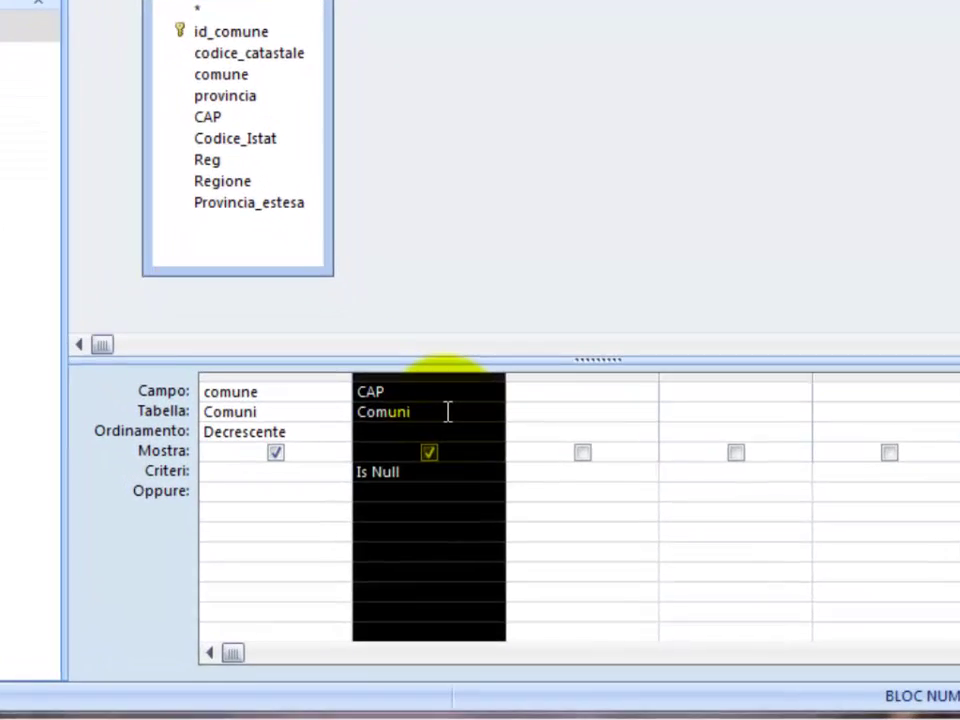
key("Delete")
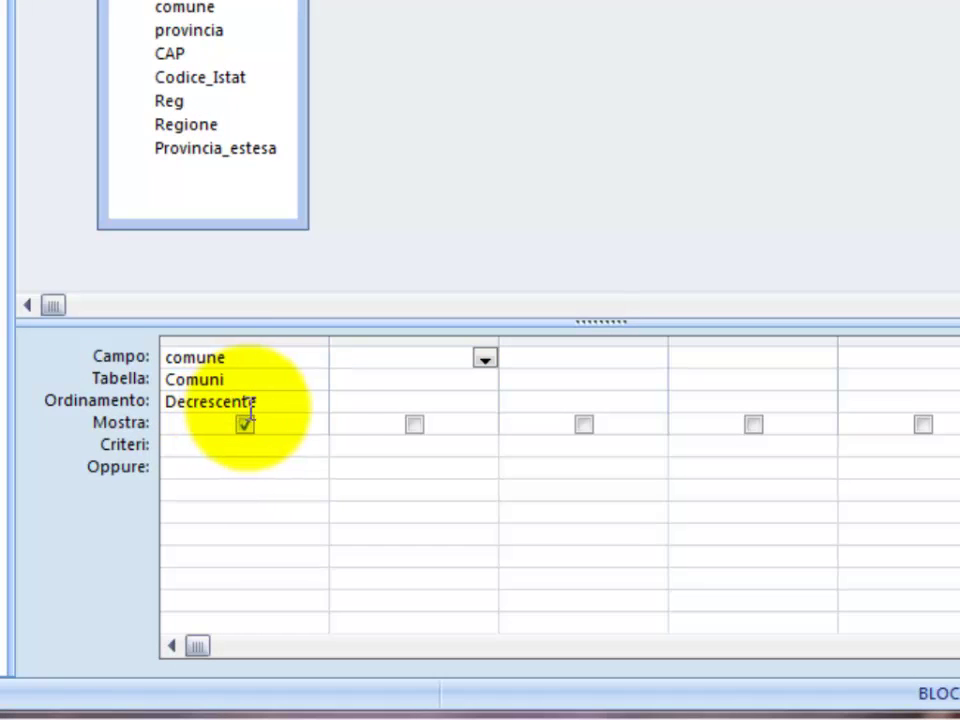
left_click(316, 402)
left_click(311, 423)
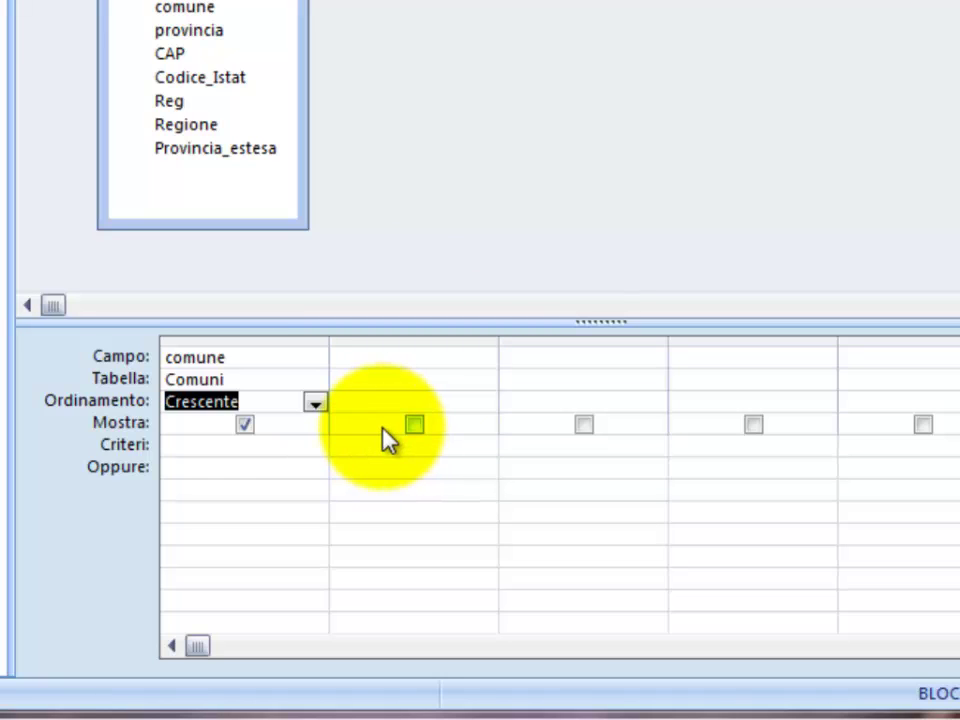
Step: Start a calculated field in the empty column beside comune by entering the label "pippo:"
left_click(379, 359)
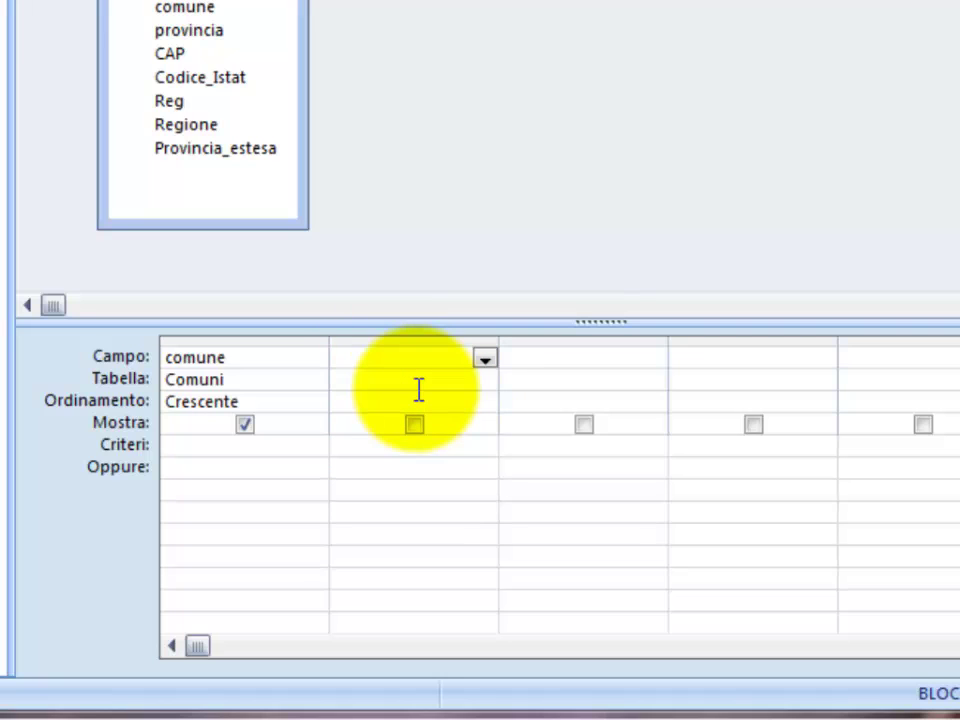
type("calcola:")
double_click(372, 368)
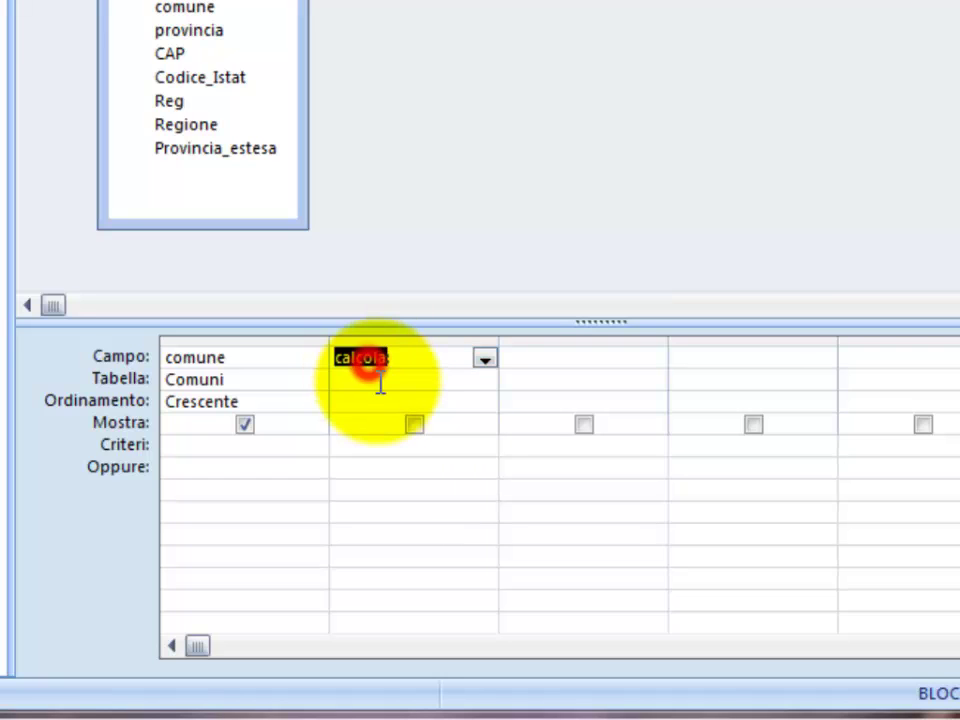
type("pippo")
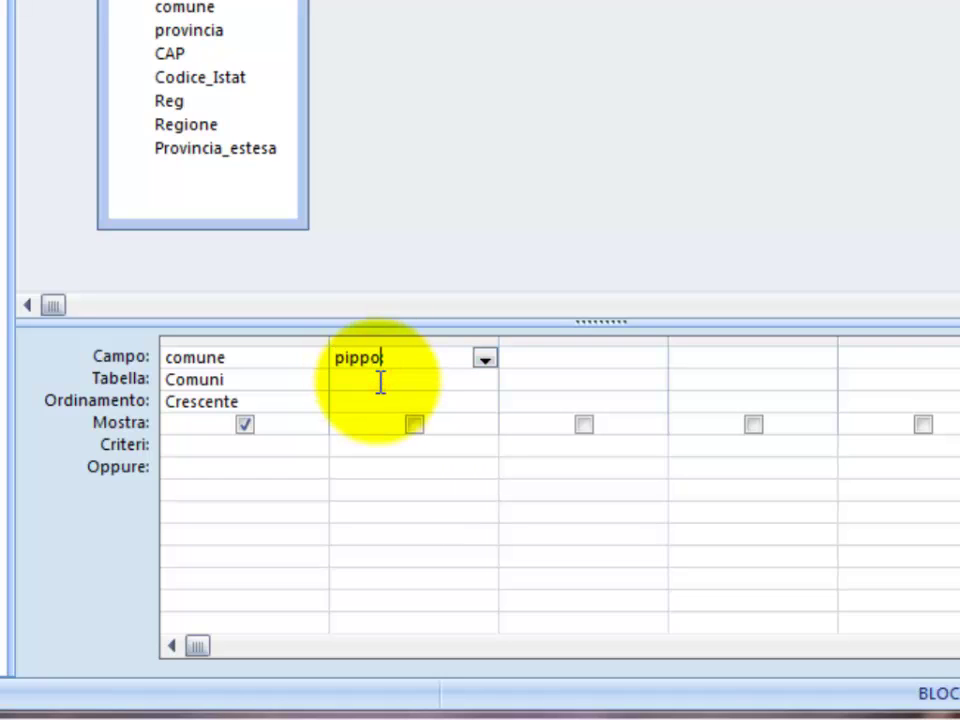
type(":")
left_click(401, 357)
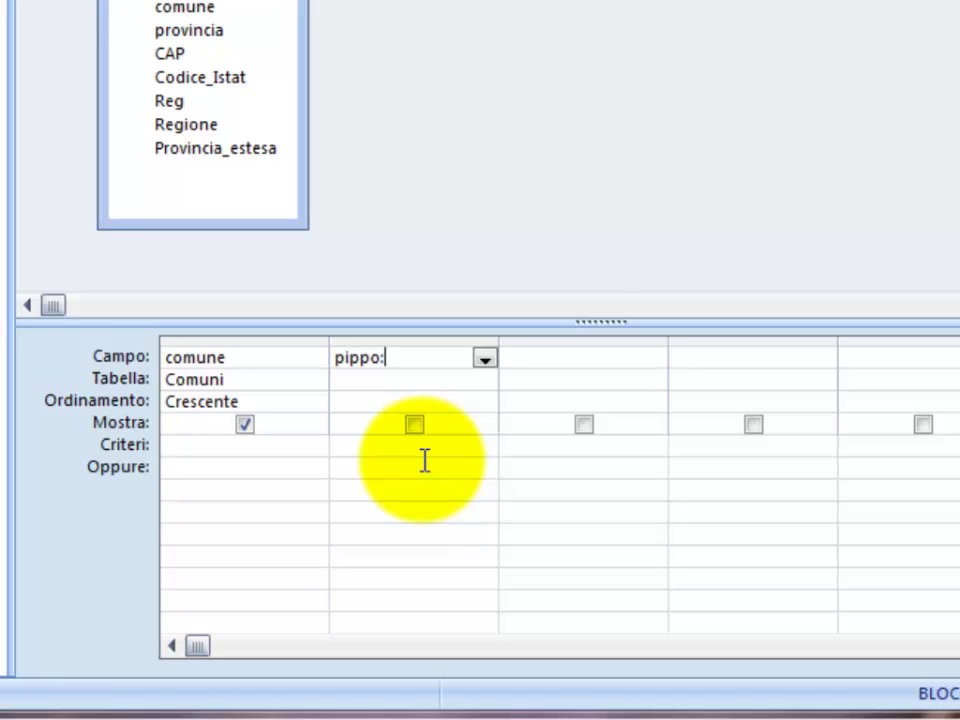
Step: Complete the pippo field with the expression len([comune]) and widen its column to fit the whole formula
type("len")
type("(")
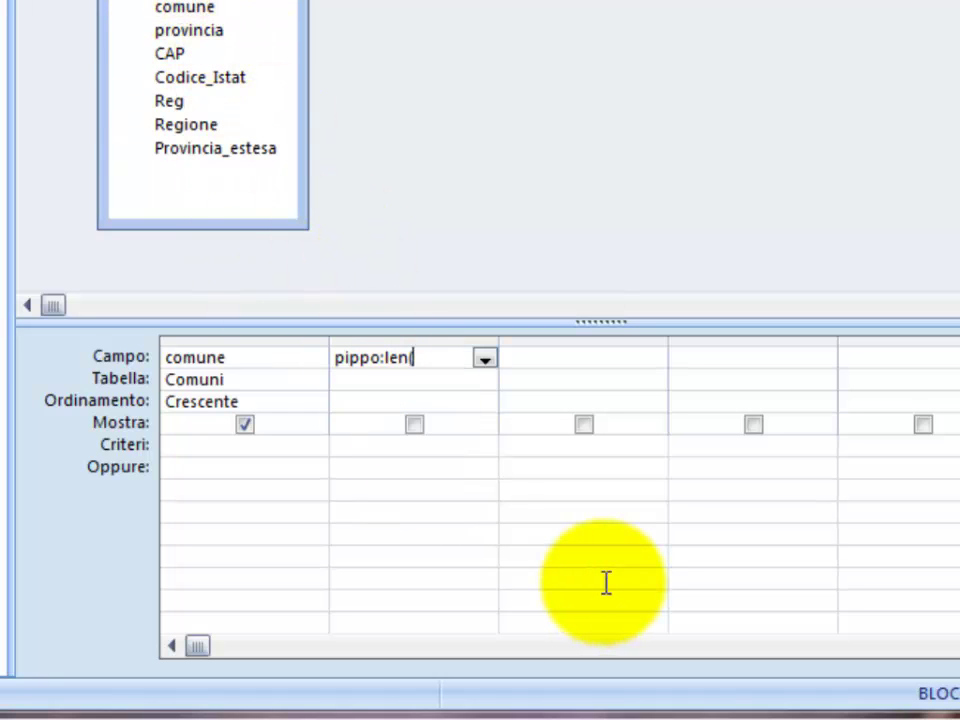
type("[comune]")
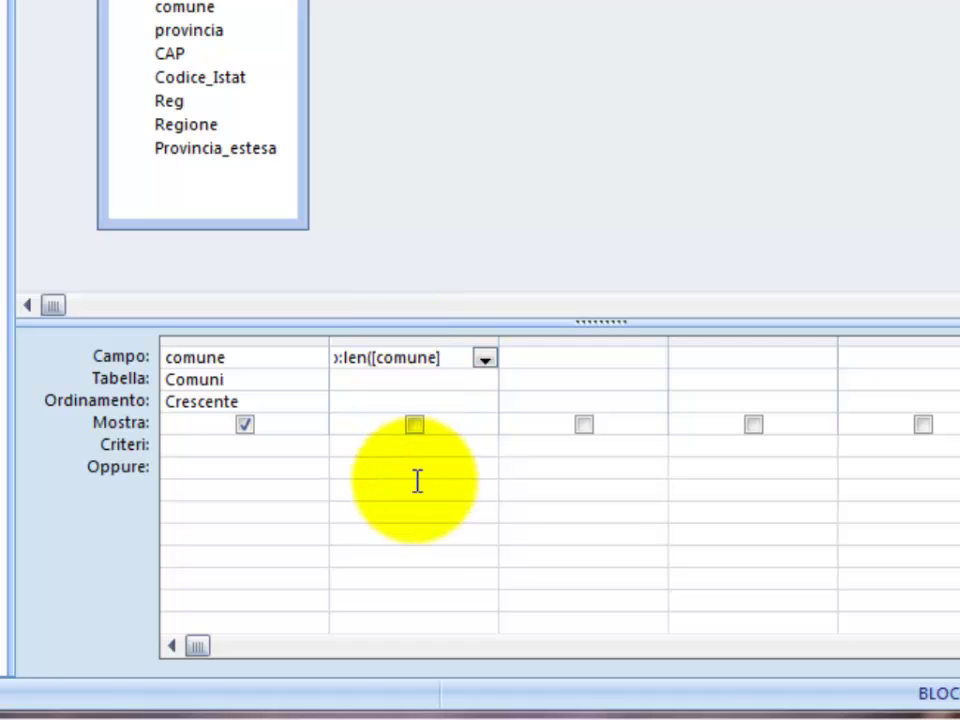
left_click(378, 357)
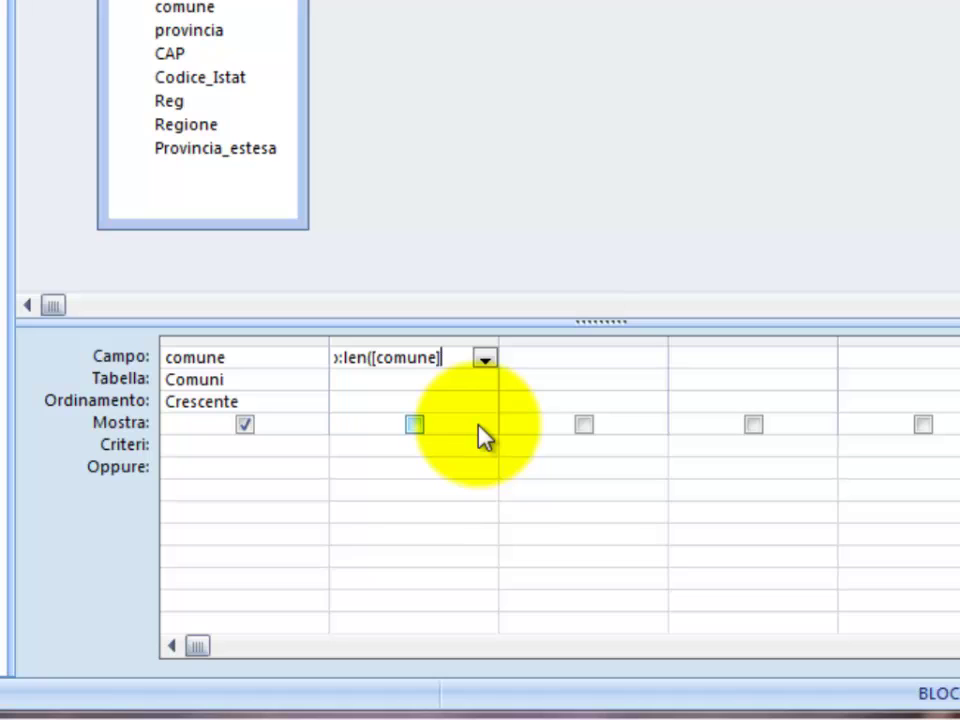
type(")")
left_click_drag(500, 338, 627, 347)
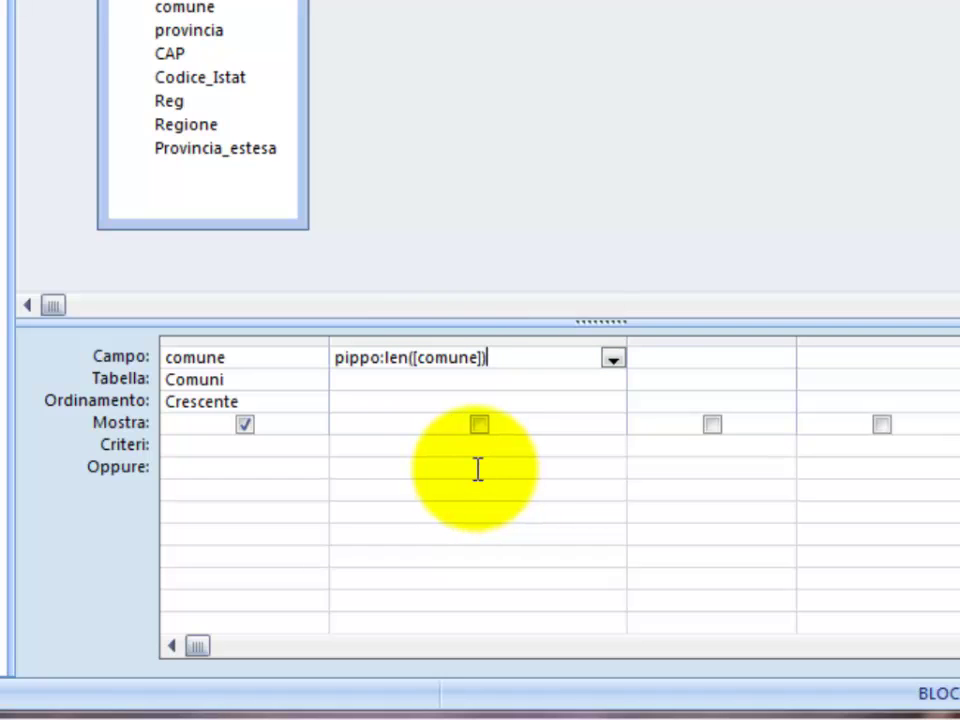
Step: Enter the criterion <6 for the pippo field and show the filtered records
left_click(420, 446)
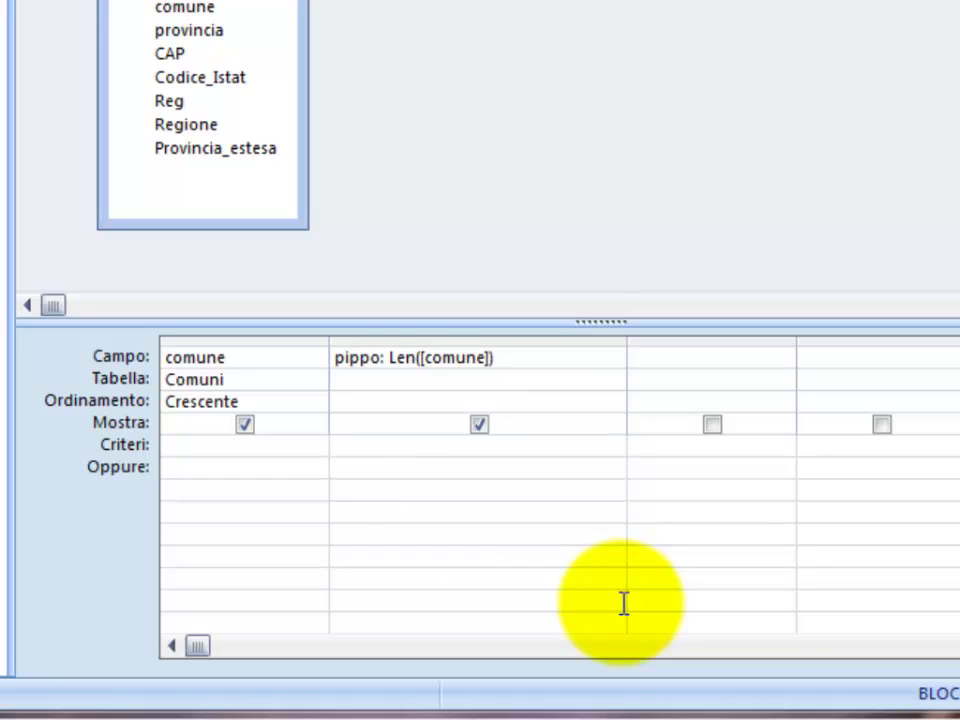
type("<6")
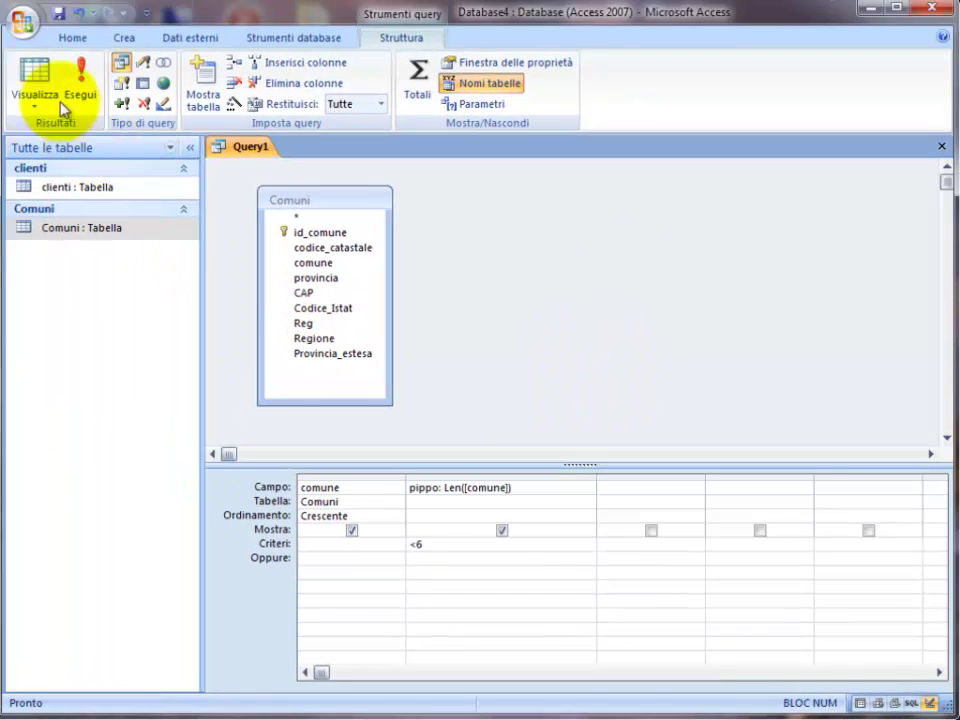
left_click(34, 86)
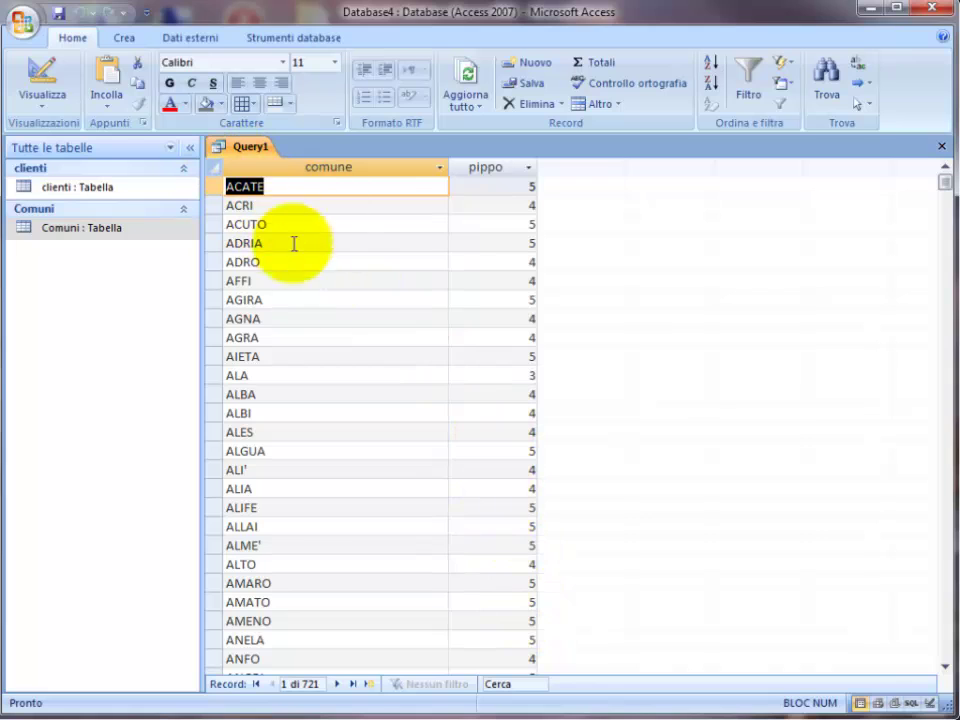
Step: Set the pippo field's sort order to Crescente in the query design and move its column before comune
left_click(42, 78)
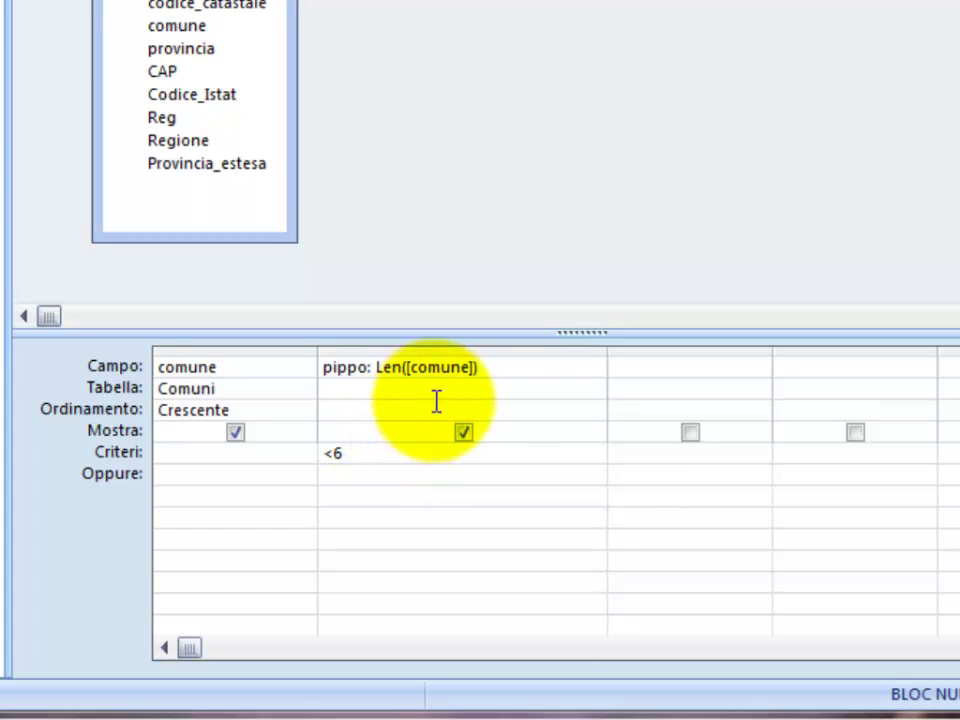
left_click(516, 408)
left_click(594, 410)
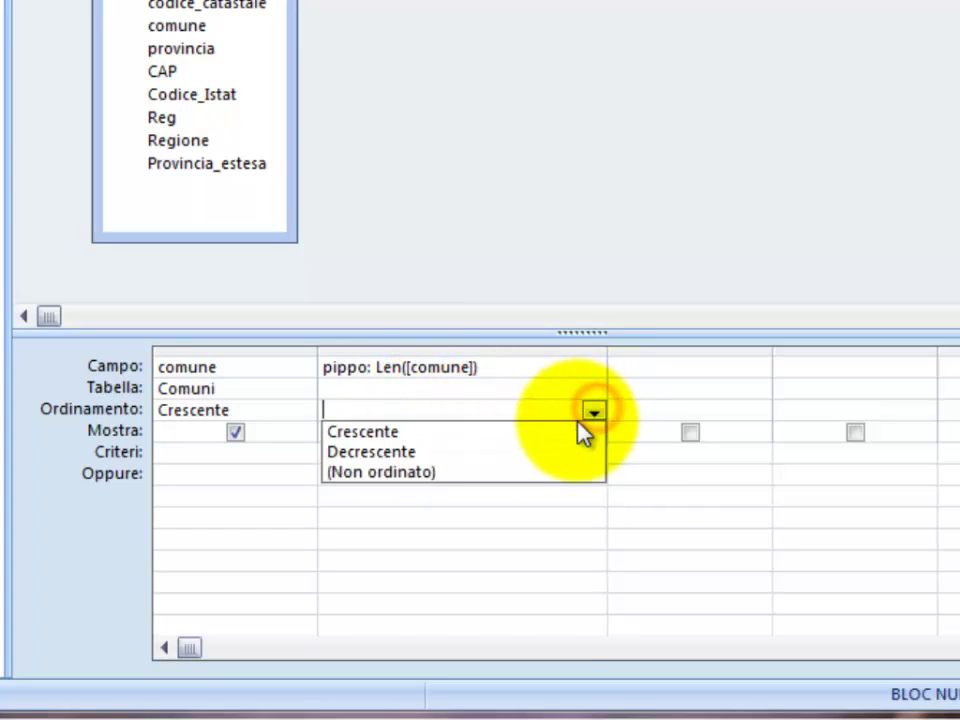
left_click(572, 431)
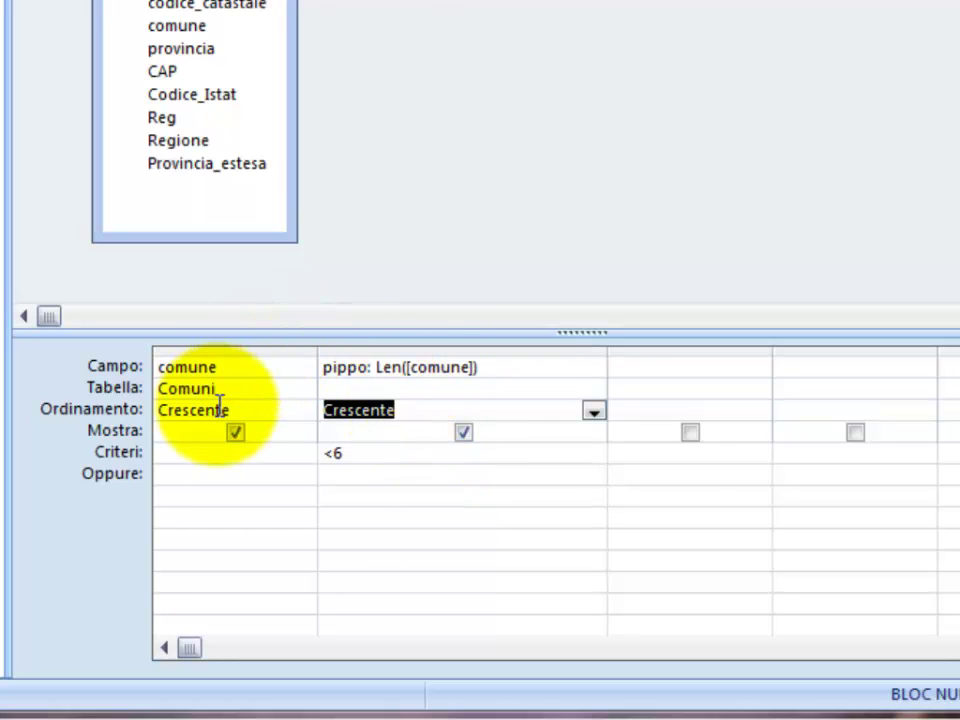
left_click(428, 346)
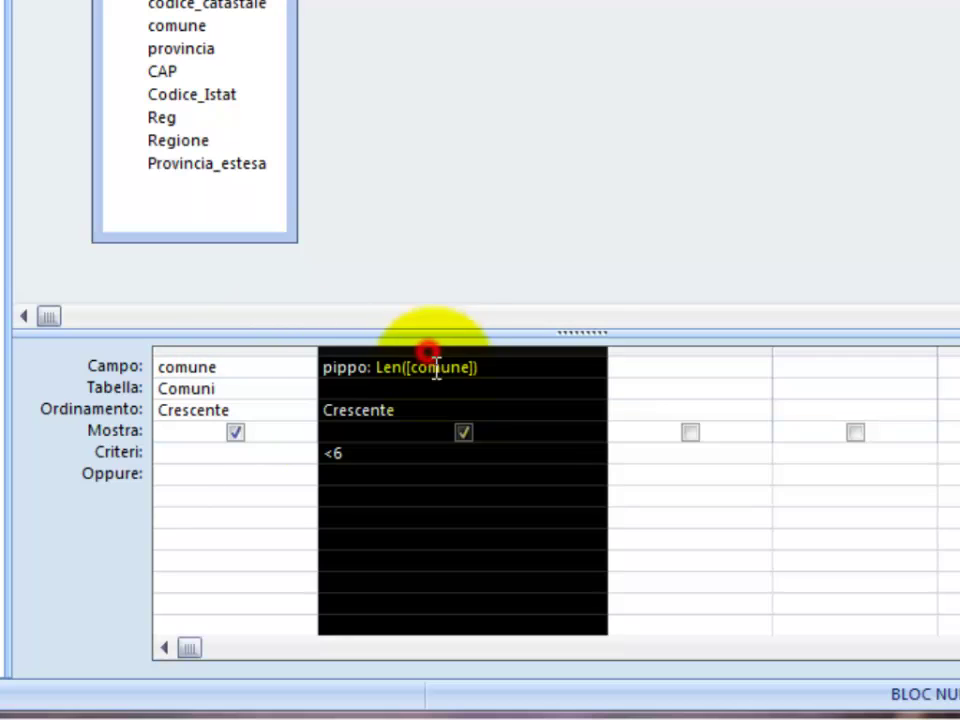
left_click_drag(431, 346, 245, 380)
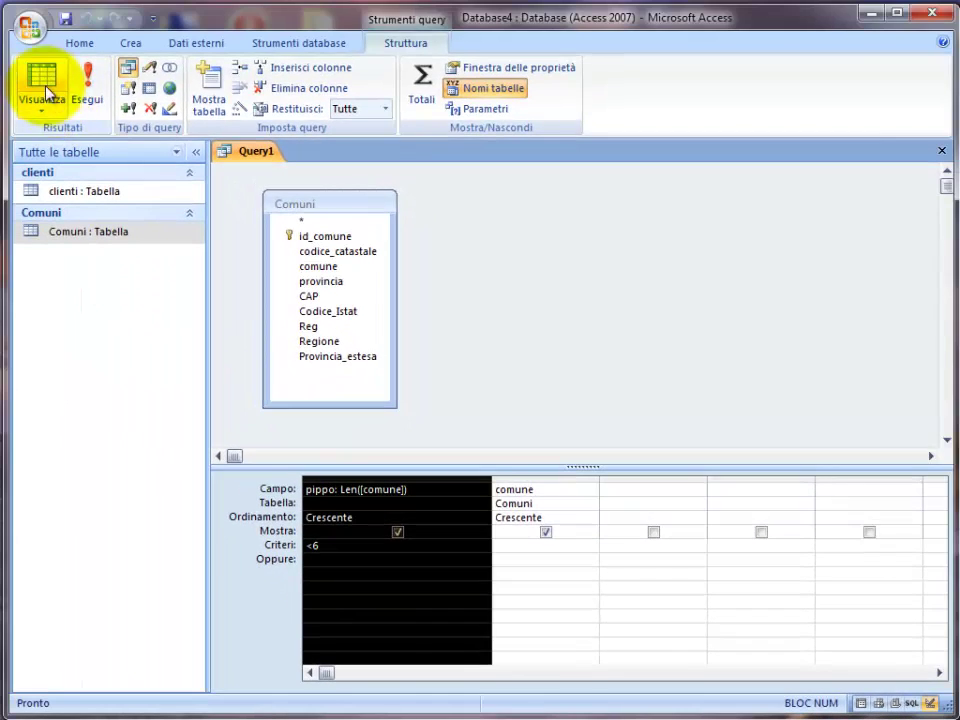
Step: Show the query records and examine the sort order, selecting the rows from ACRI to ALI'
left_click(46, 91)
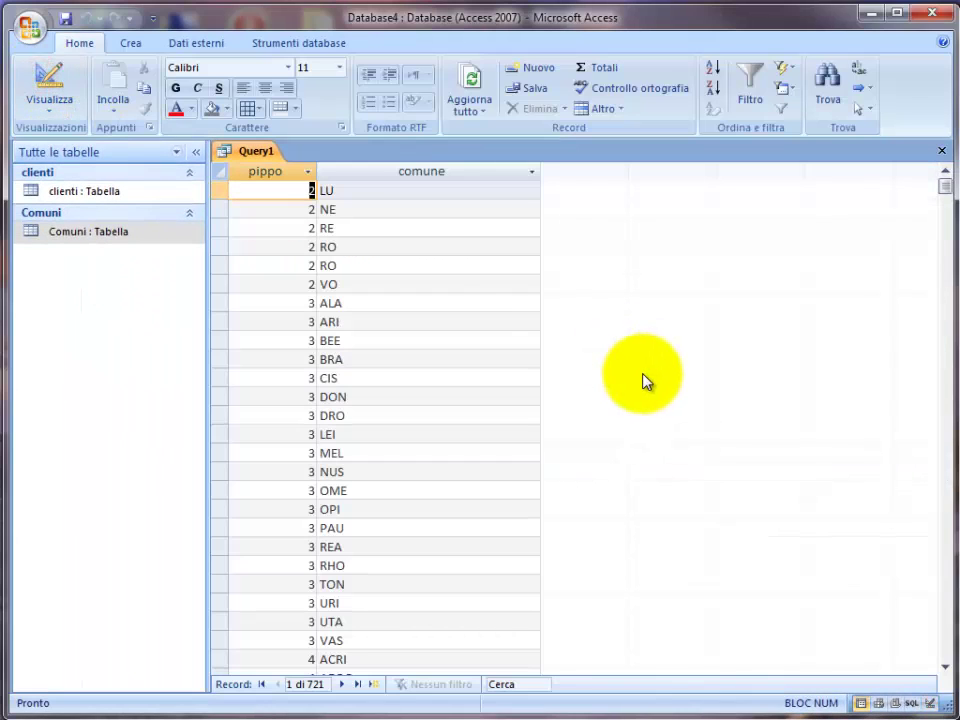
scroll(338, 244, "down", 6)
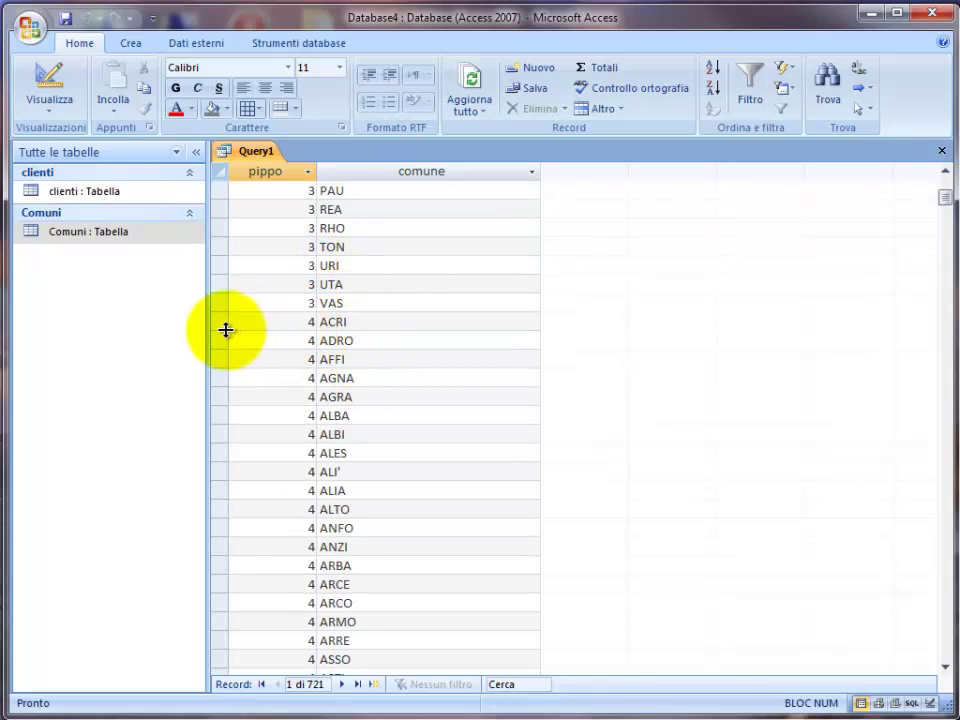
left_click_drag(223, 321, 221, 466)
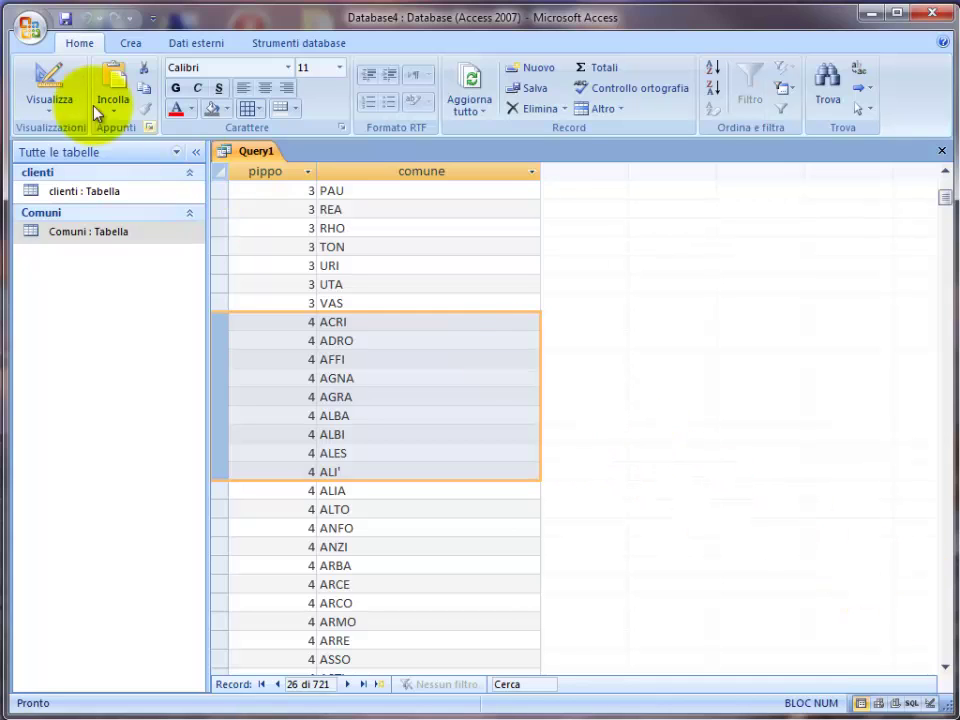
Step: Hide the pippo field from the query output in the design and browse the resulting comune records
left_click(45, 80)
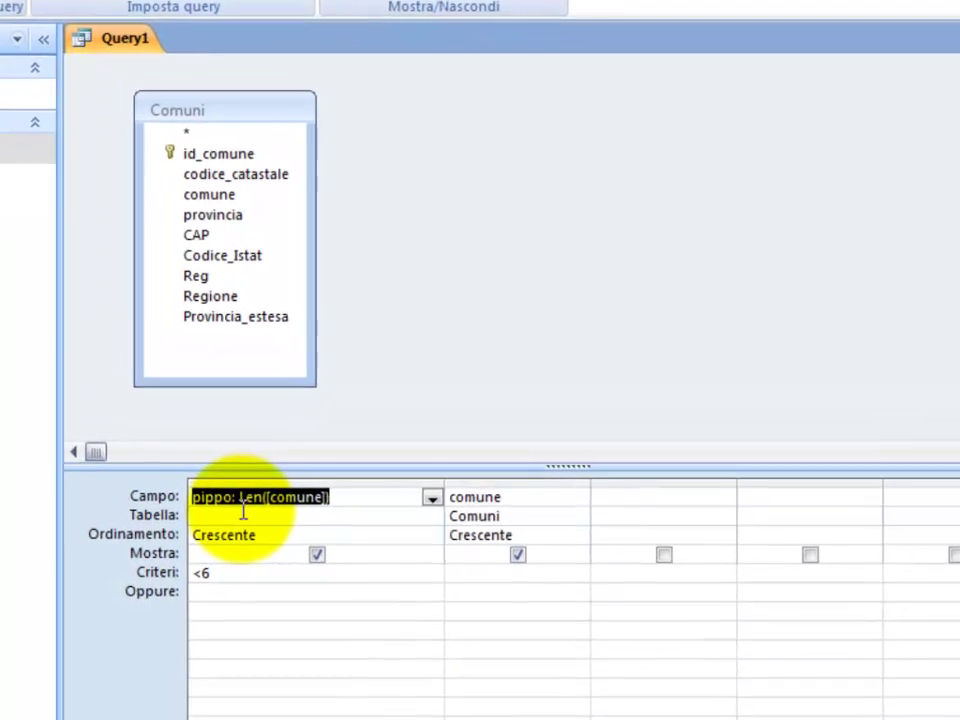
left_click(300, 561)
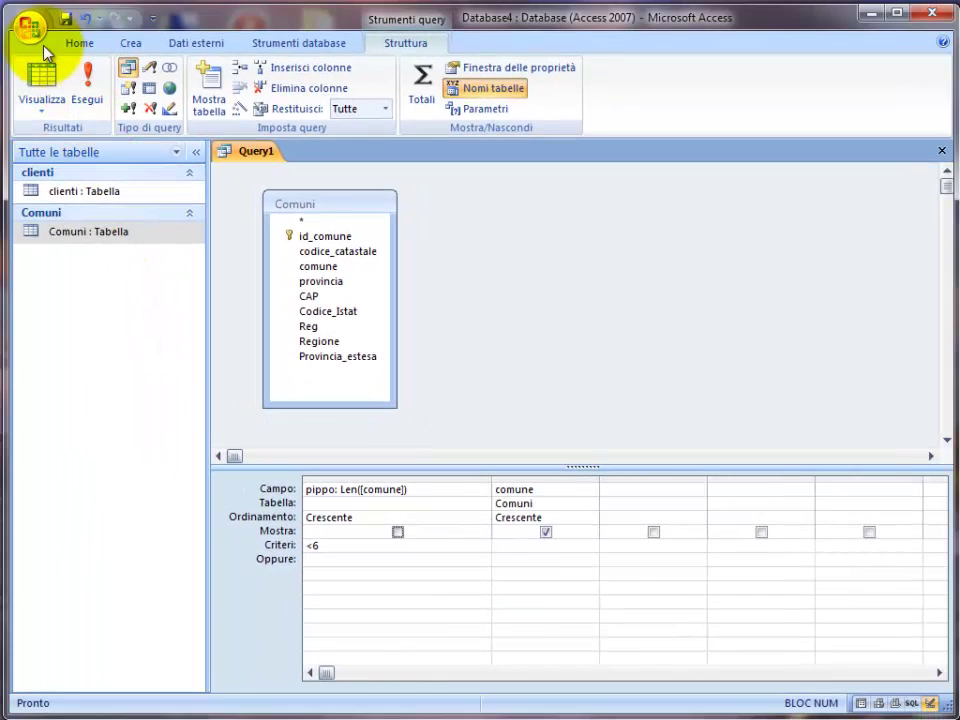
left_click(0, 32)
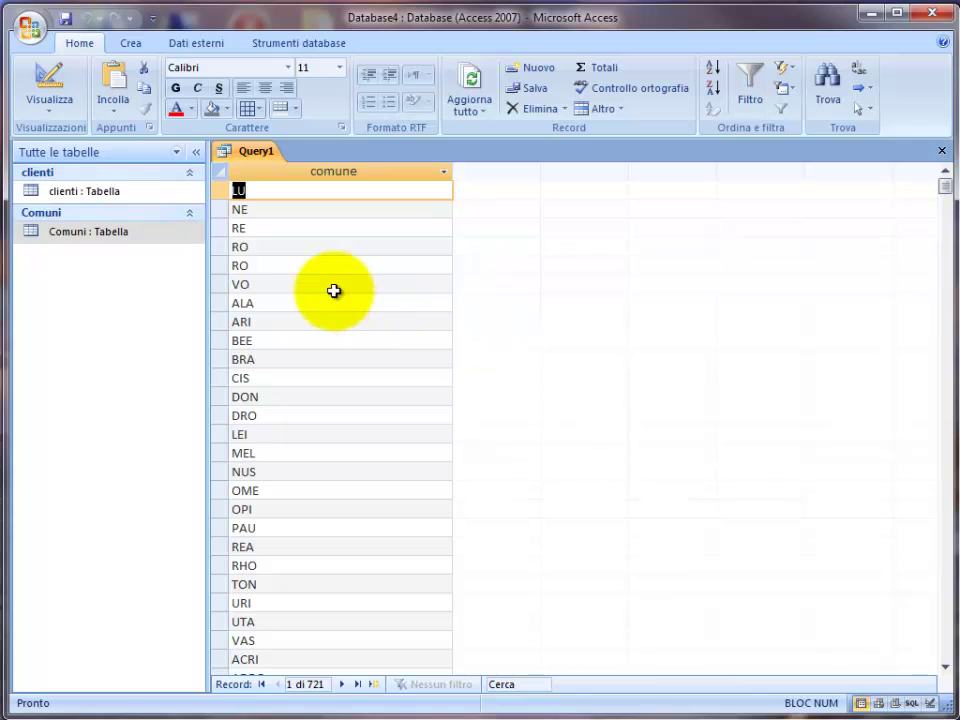
scroll(338, 288, "down", 10)
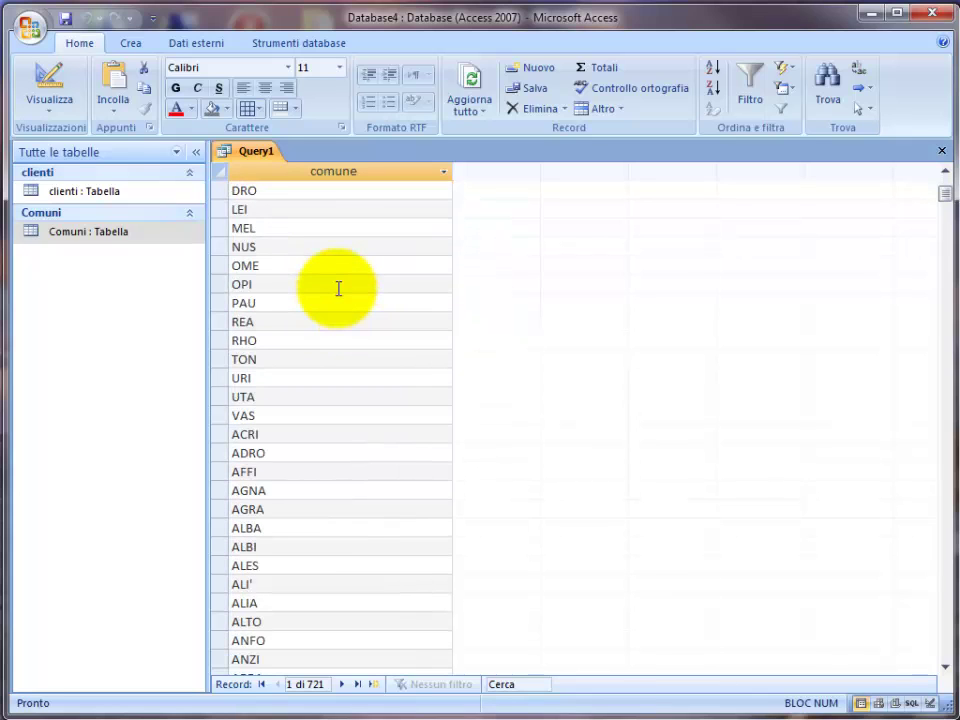
scroll(339, 288, "down", 14)
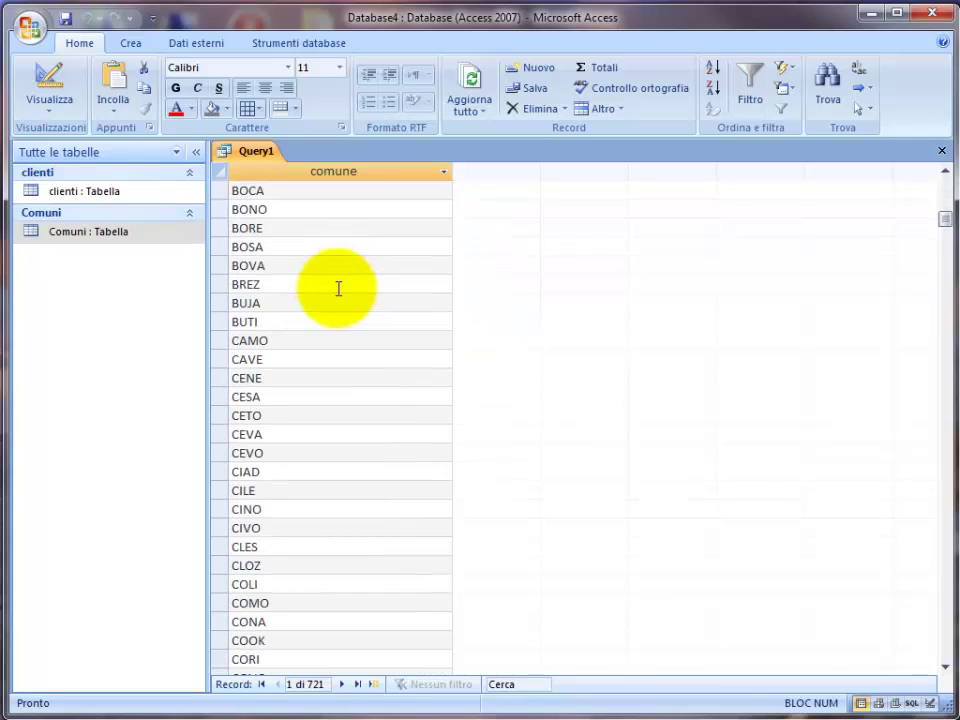
scroll(339, 288, "down", 3)
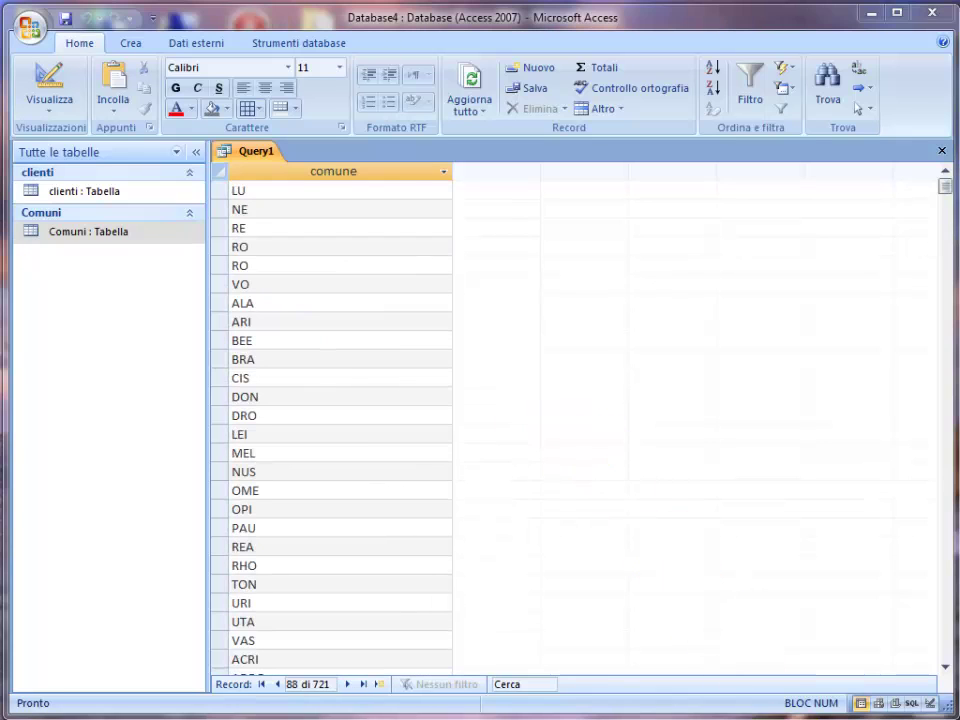
Step: Show the query's SQL and examine its WHERE condition and ORDER BY clause, and return to the query design
left_click(49, 110)
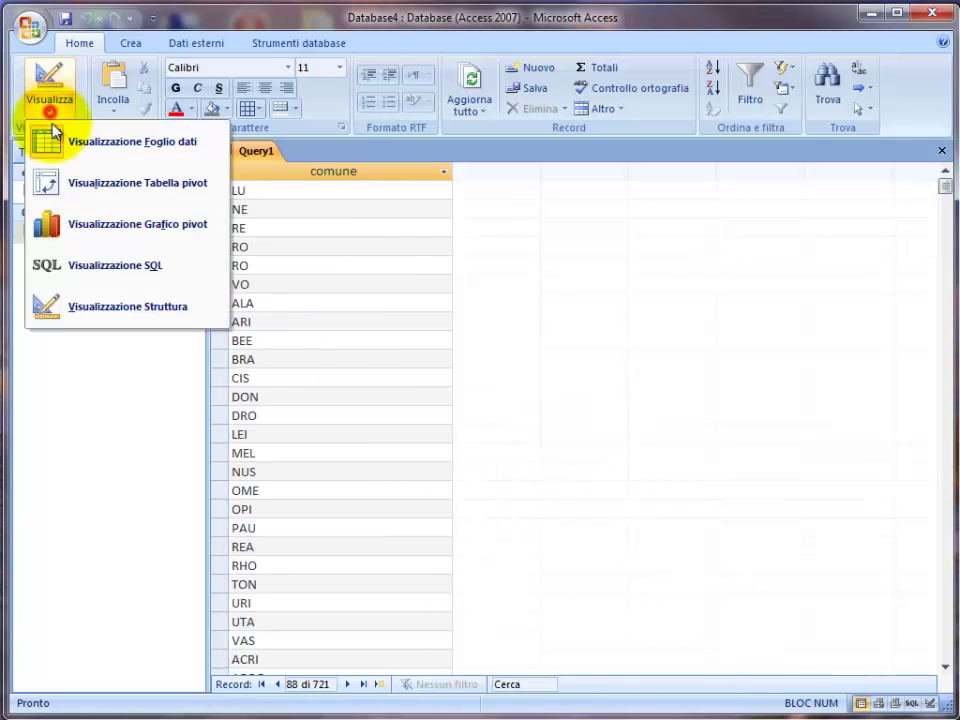
left_click(97, 268)
left_click(571, 411)
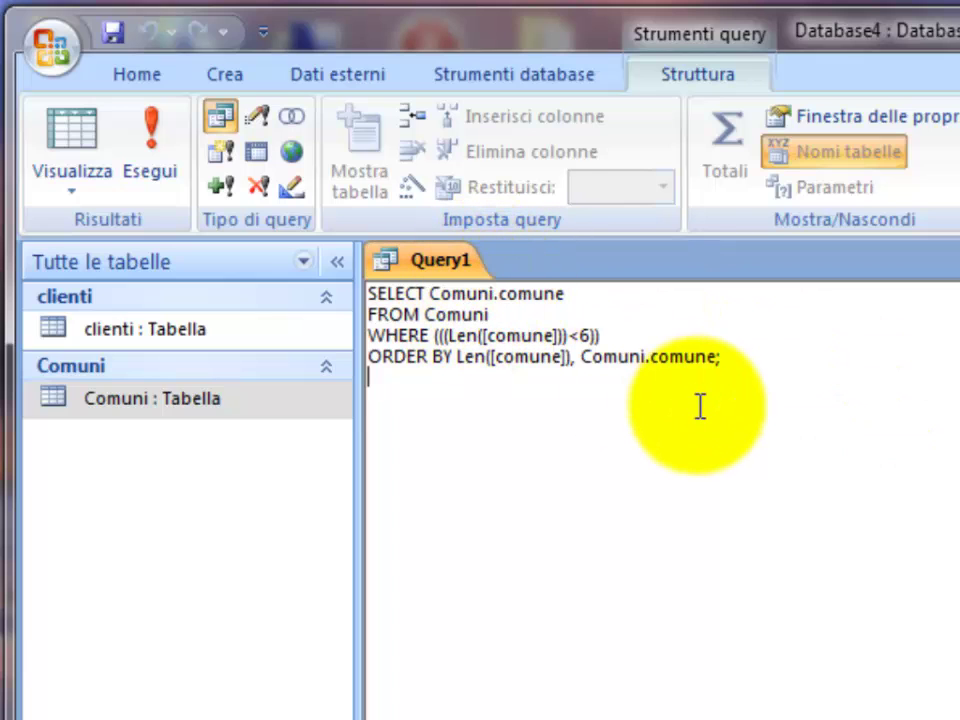
double_click(383, 338)
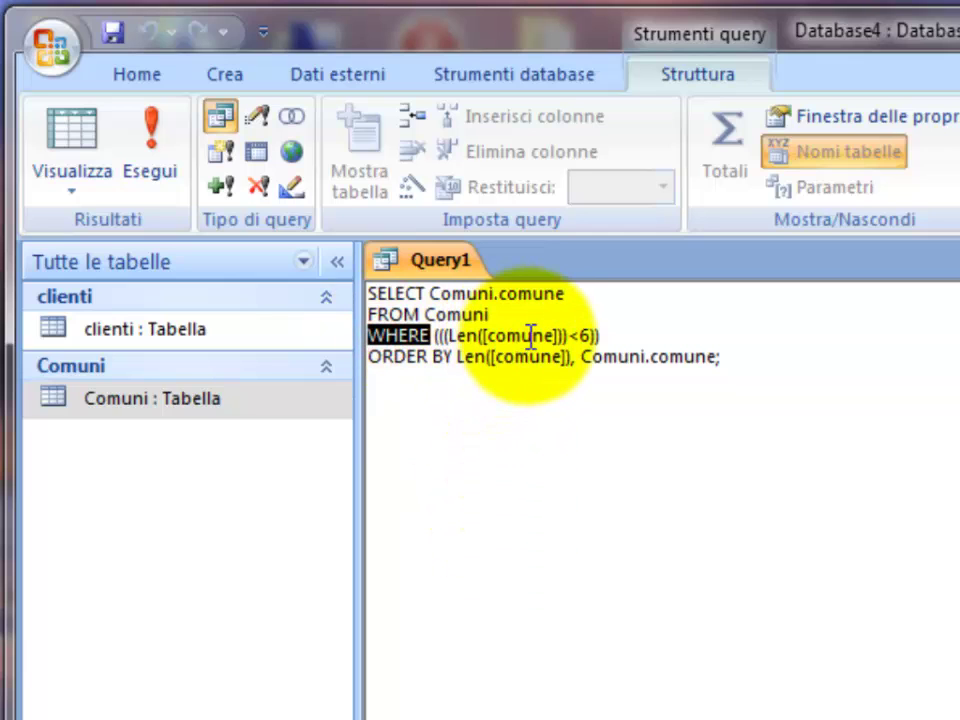
left_click(634, 549)
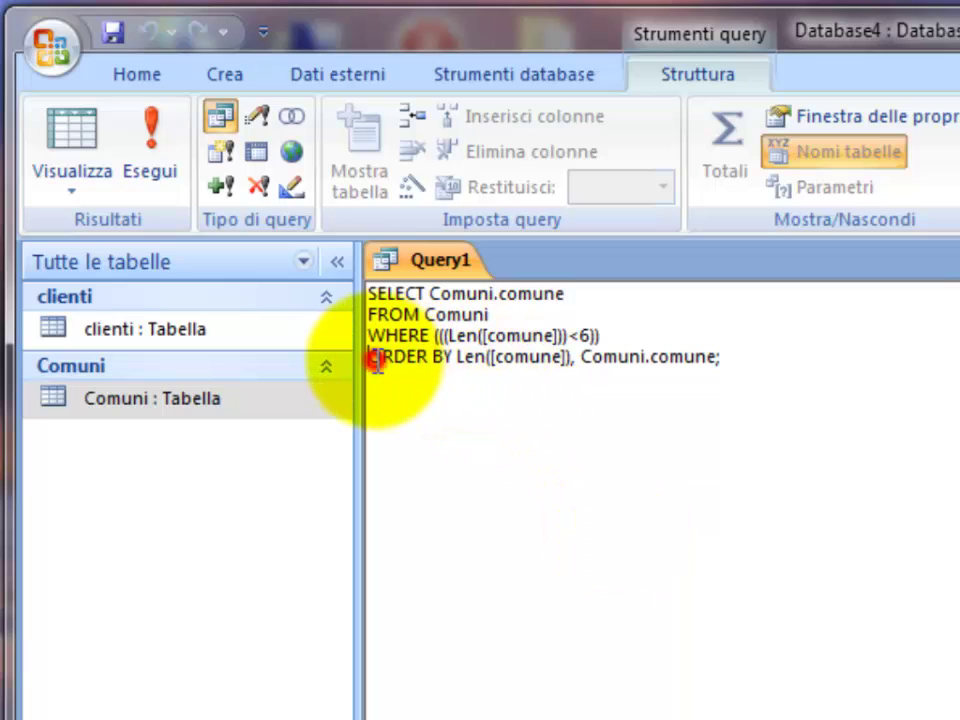
left_click_drag(369, 358, 446, 360)
double_click(537, 358)
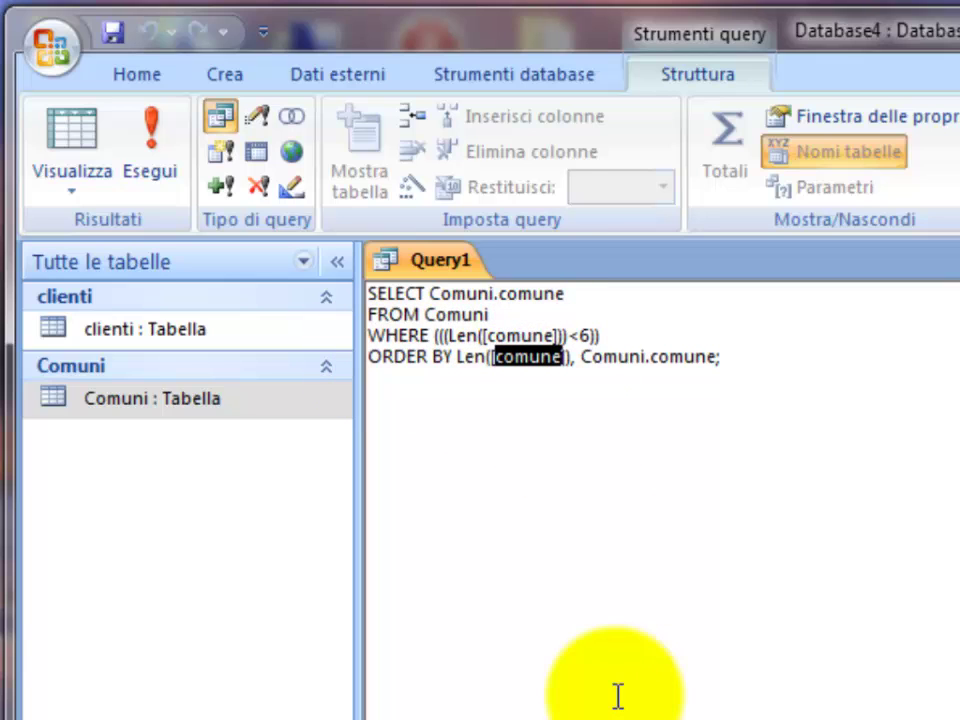
double_click(699, 356)
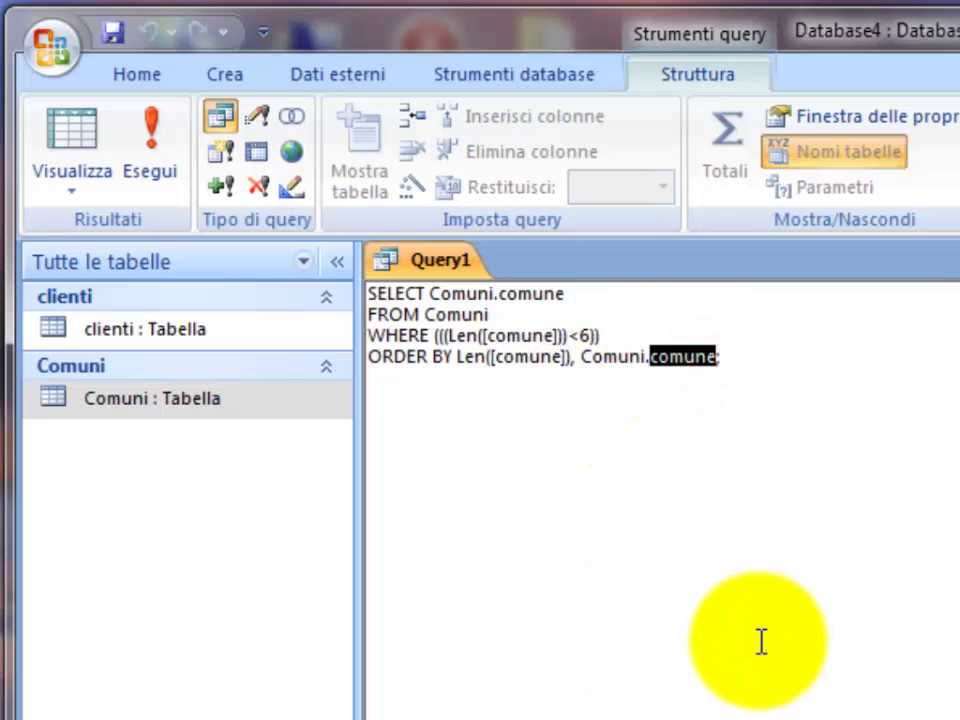
left_click(712, 348)
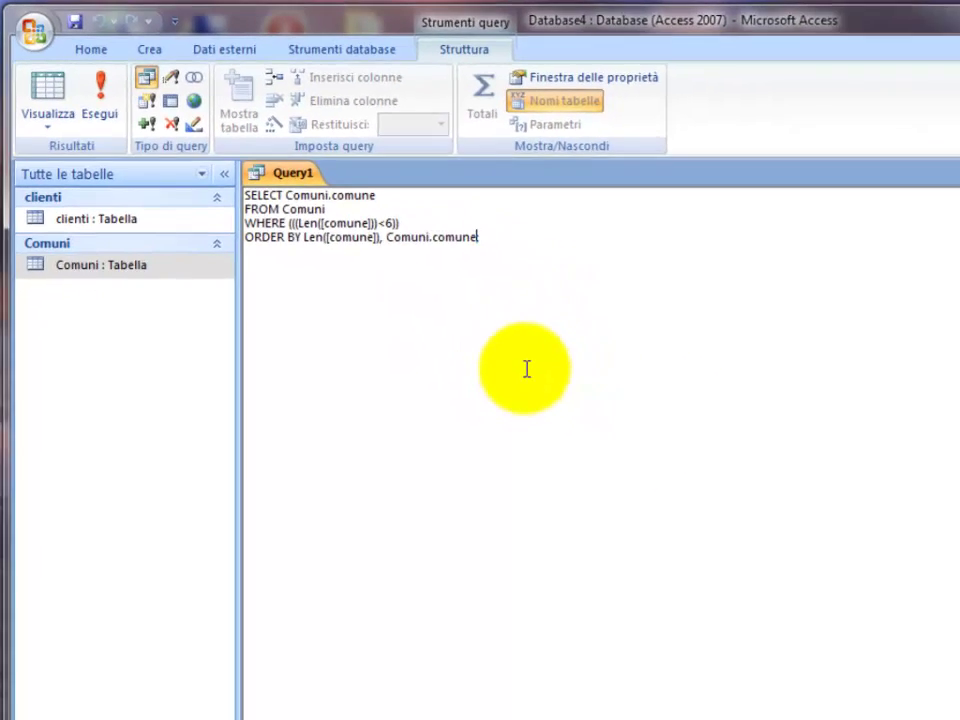
left_click(931, 703)
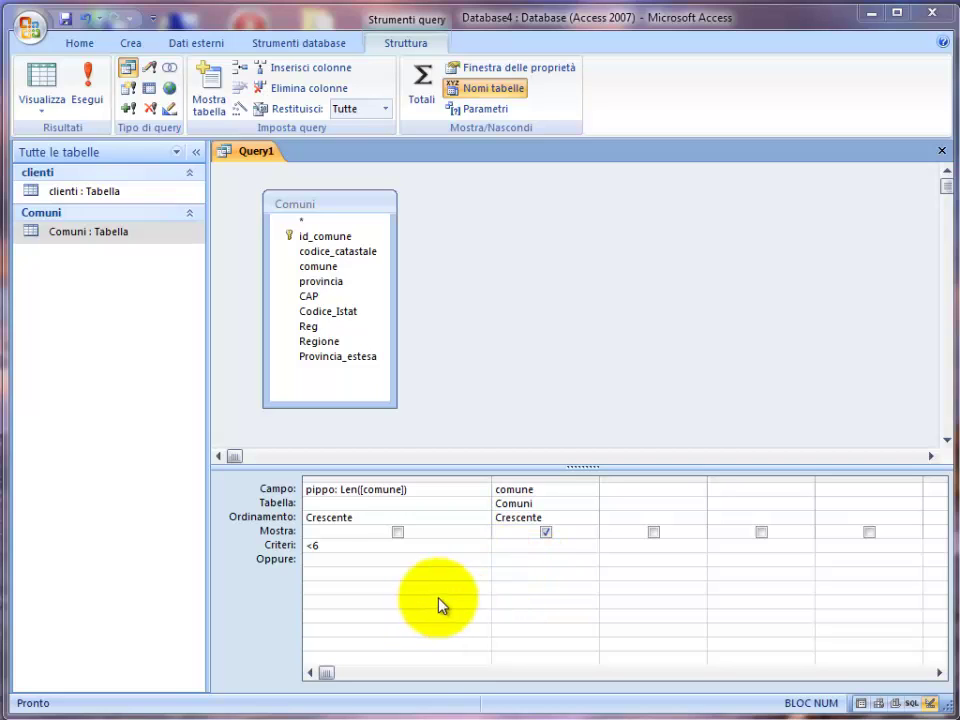
Step: Try the alternative criterion >8 for the pippo field below <6 and remove it again
left_click(315, 557)
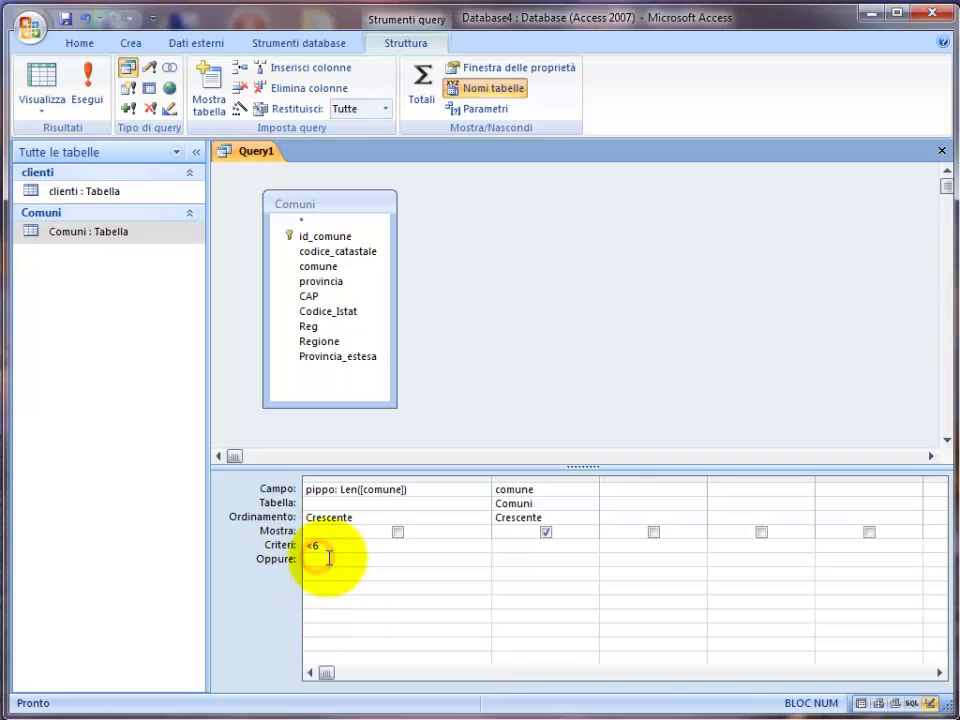
left_click(336, 590)
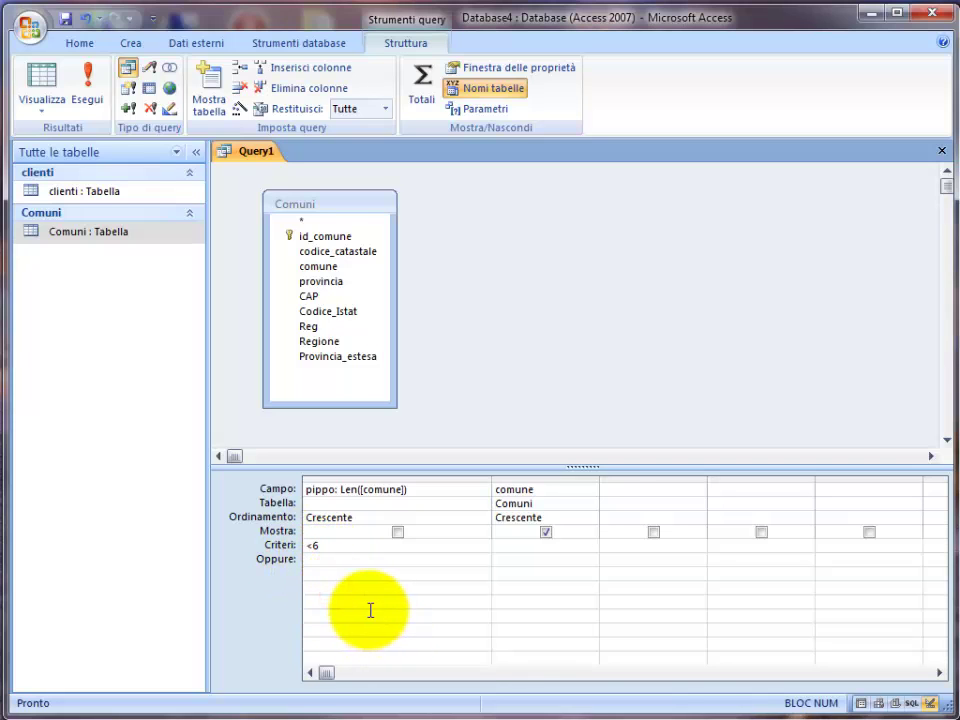
left_click(317, 573)
type(">8")
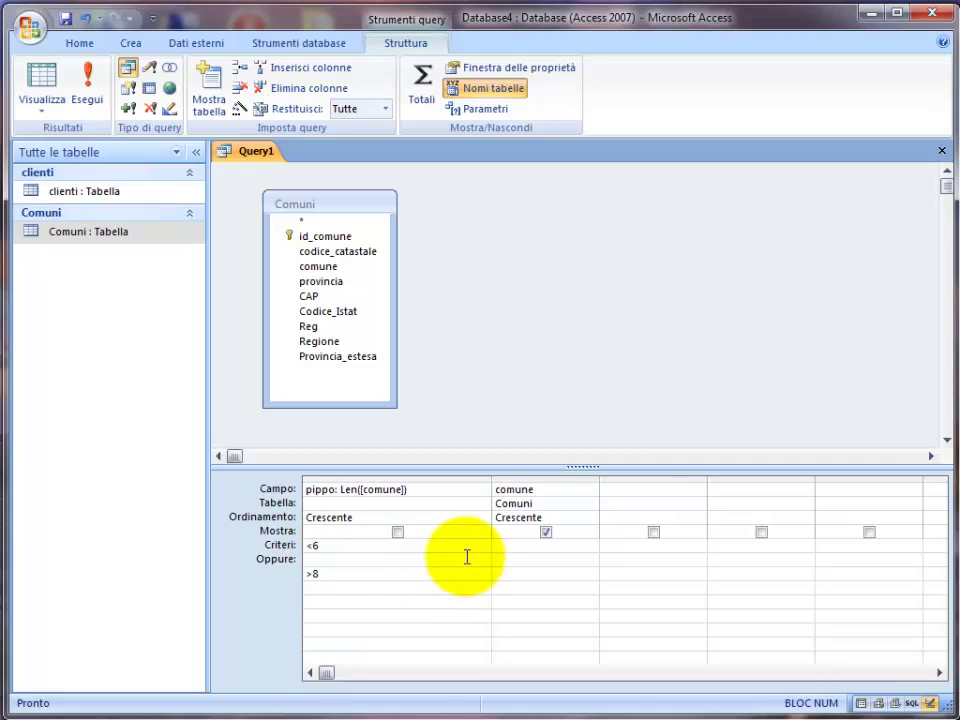
double_click(337, 574)
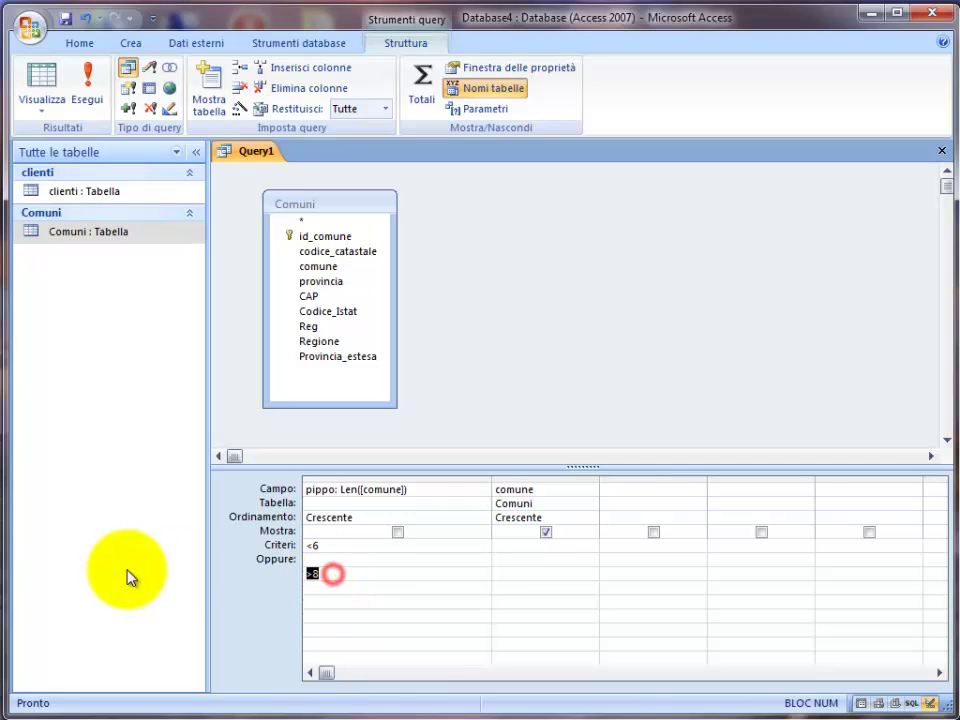
key("Delete")
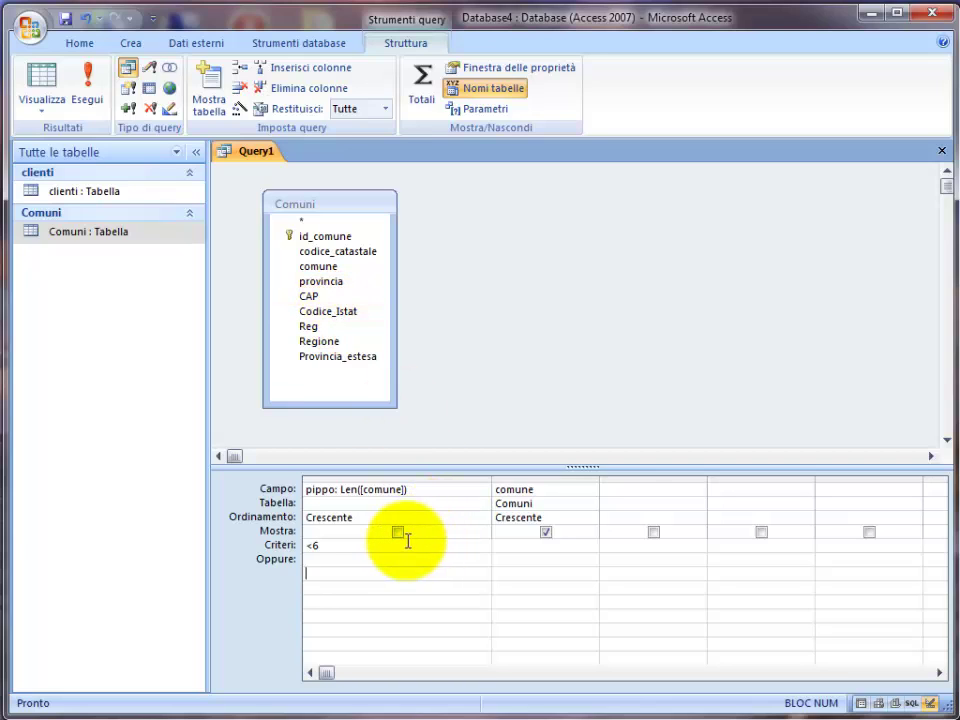
Step: Delete the pippo column from the query design and add the provincia field beside comune
left_click(430, 481)
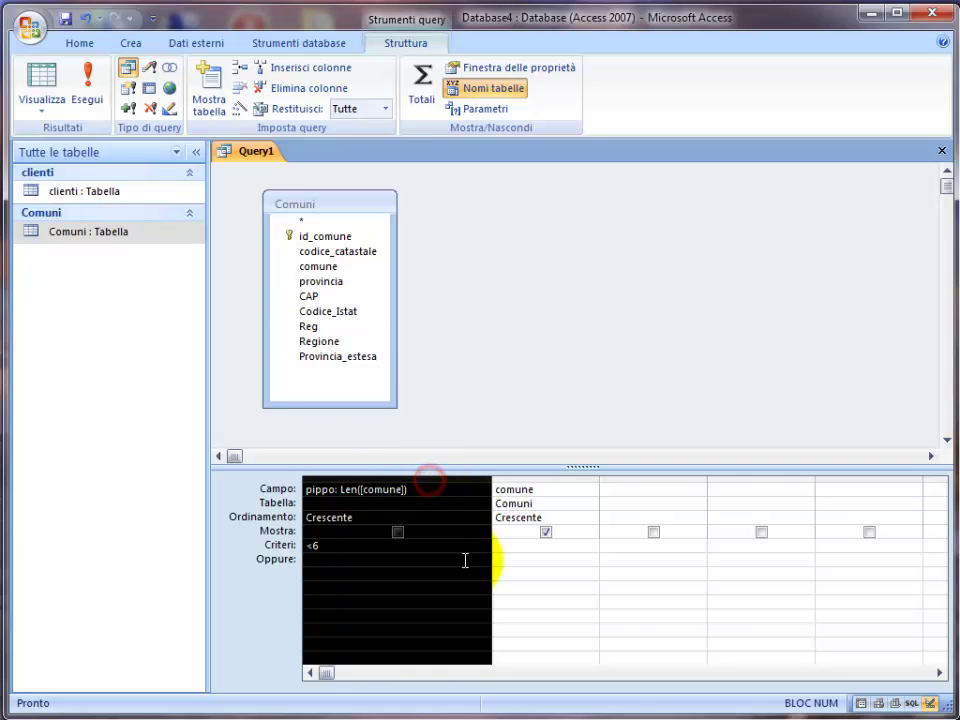
key("Delete")
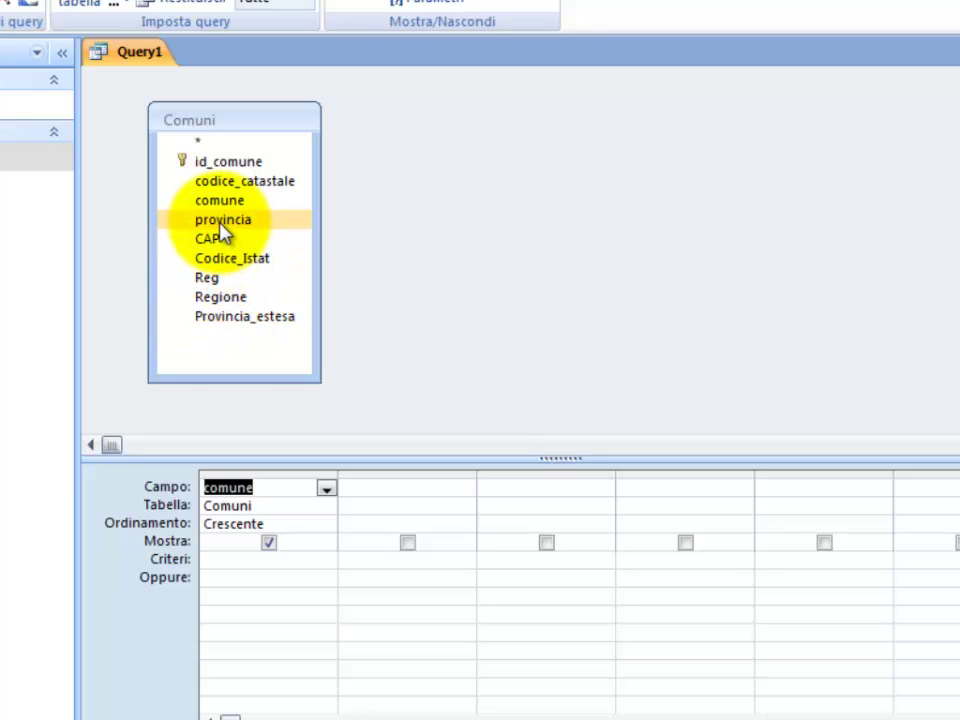
left_click_drag(214, 219, 395, 530)
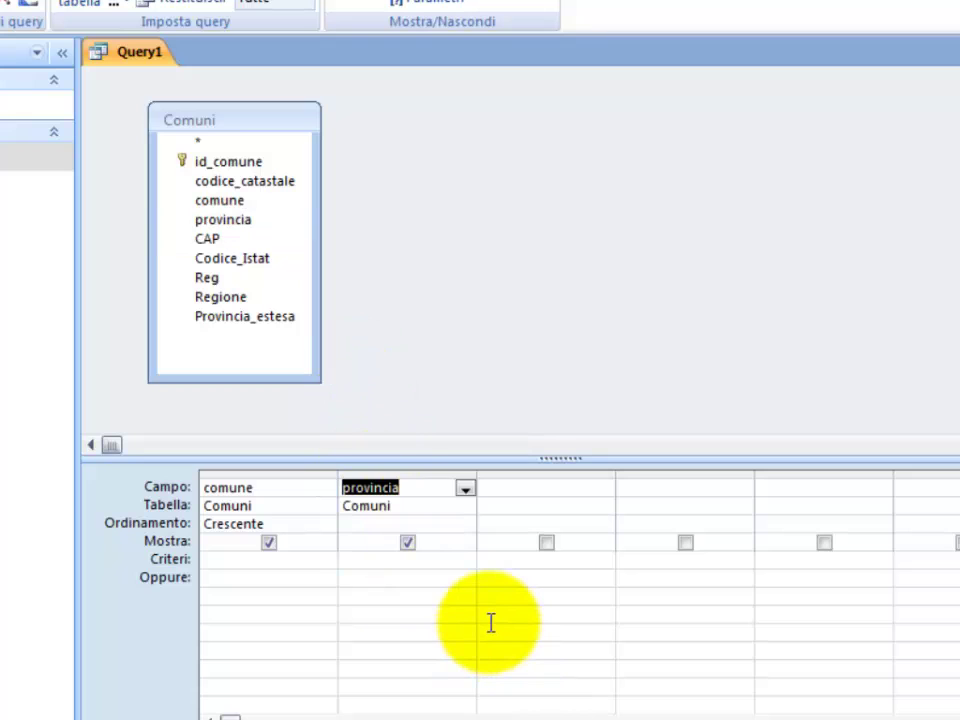
Step: Add the calculated field comuneprov: [comune] in a widened third column and show the query records
left_click_drag(614, 476, 754, 482)
left_click(521, 485)
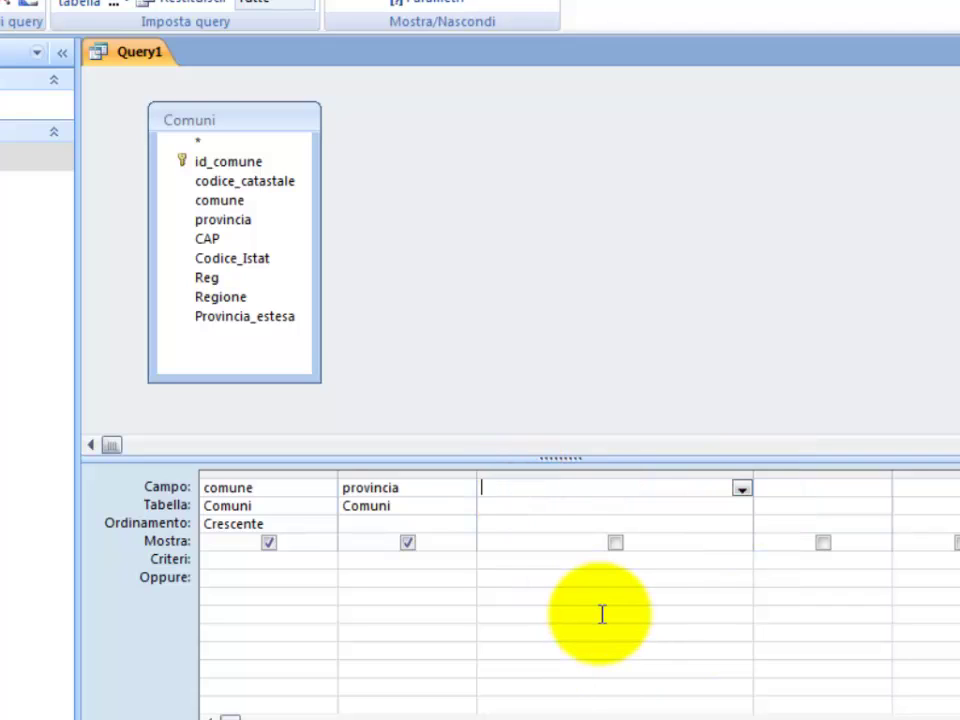
type("comune")
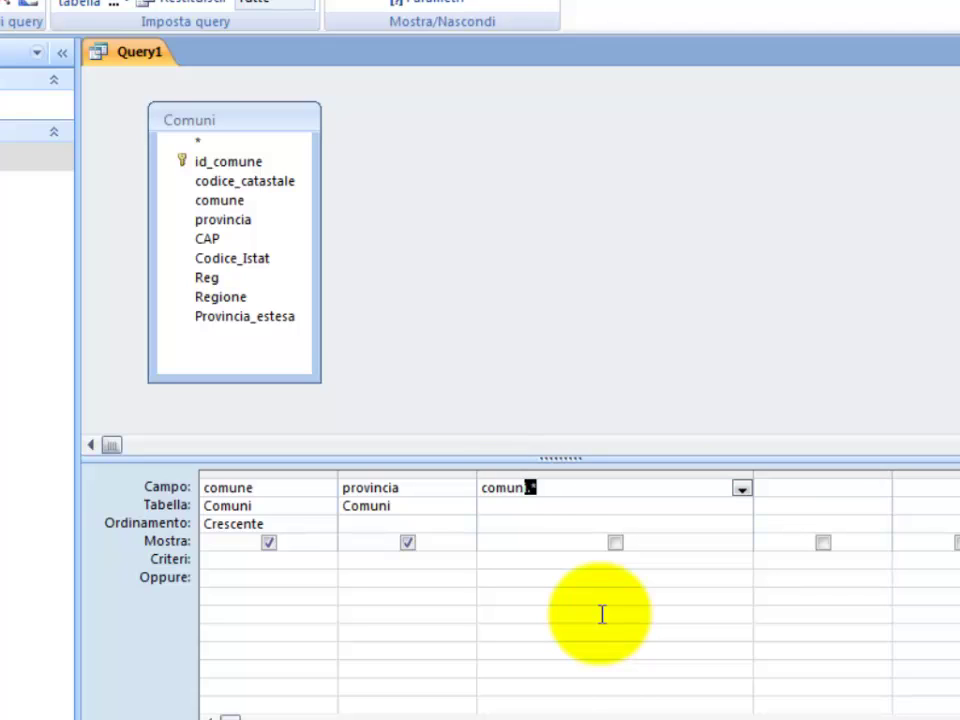
type("prov:")
type("[")
type("comune")
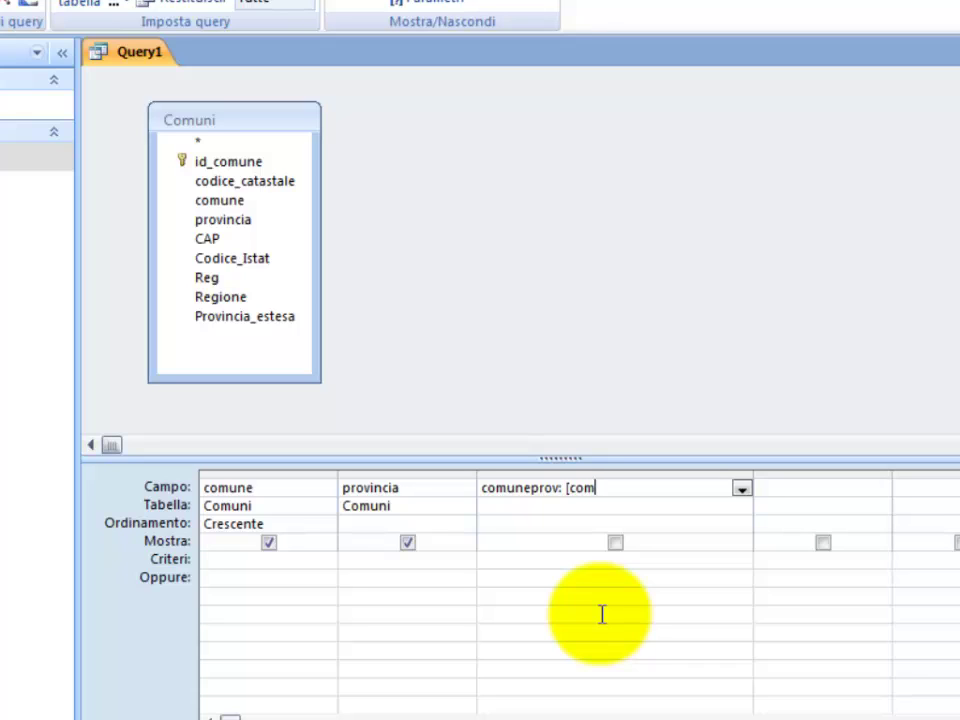
type("]")
left_click(525, 489)
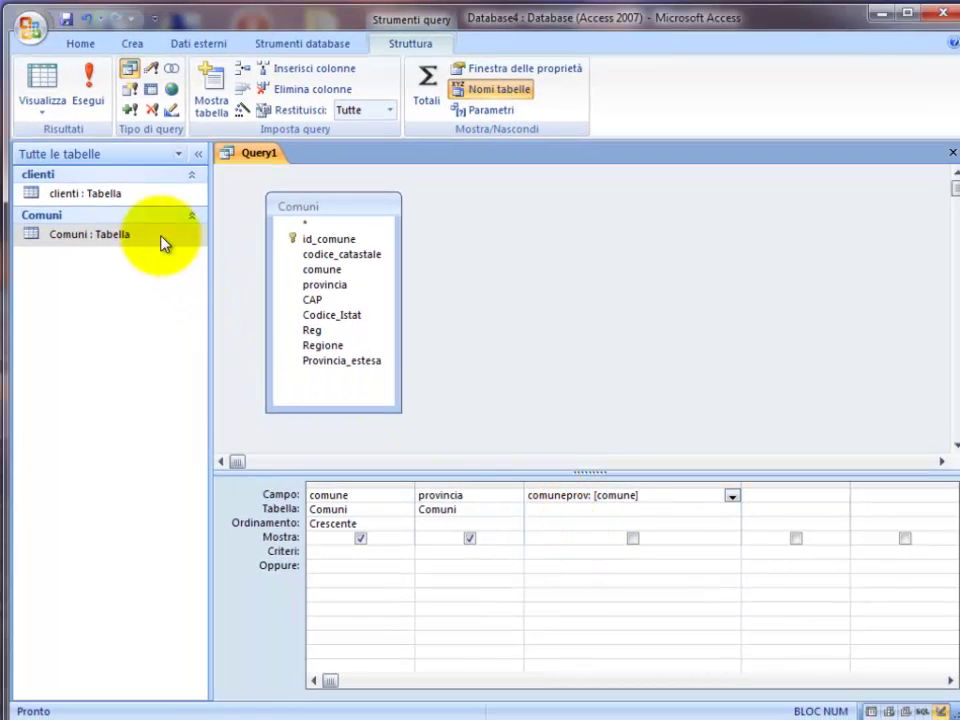
left_click(40, 82)
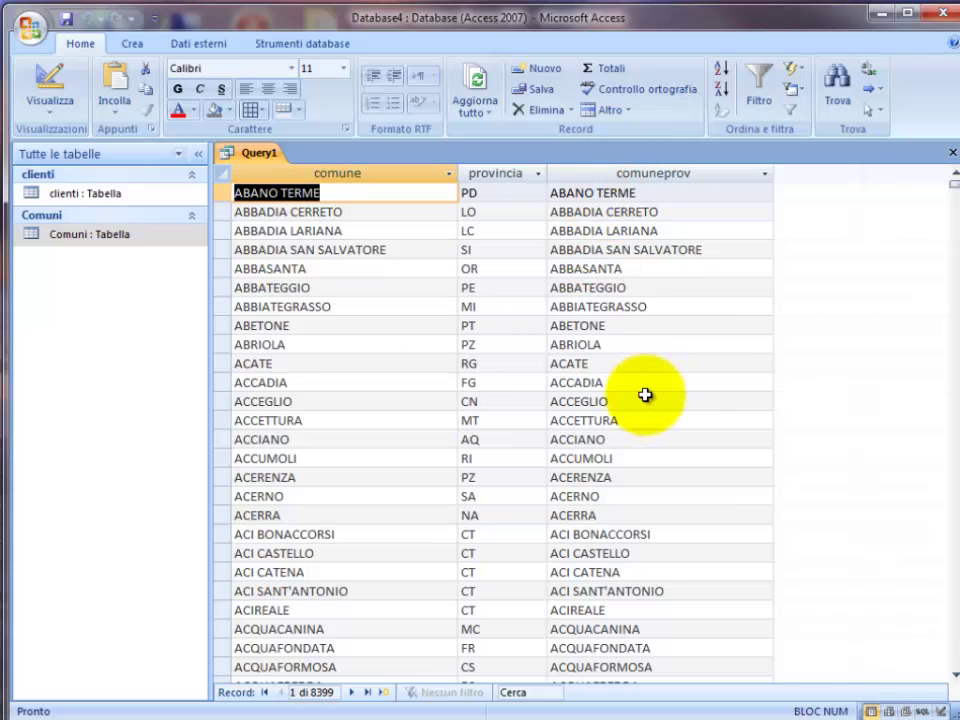
Step: Widen the comuneprov column in the design, extend its expression to [comune] & " " & [provincia], and show the records
left_click(47, 82)
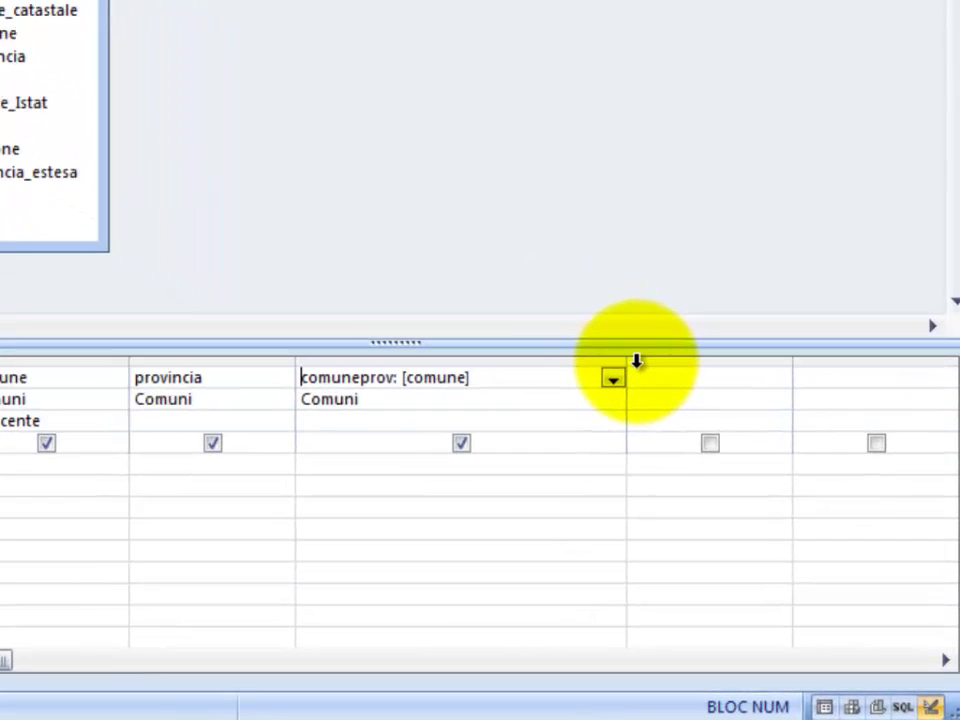
left_click_drag(626, 361, 850, 364)
left_click(484, 377)
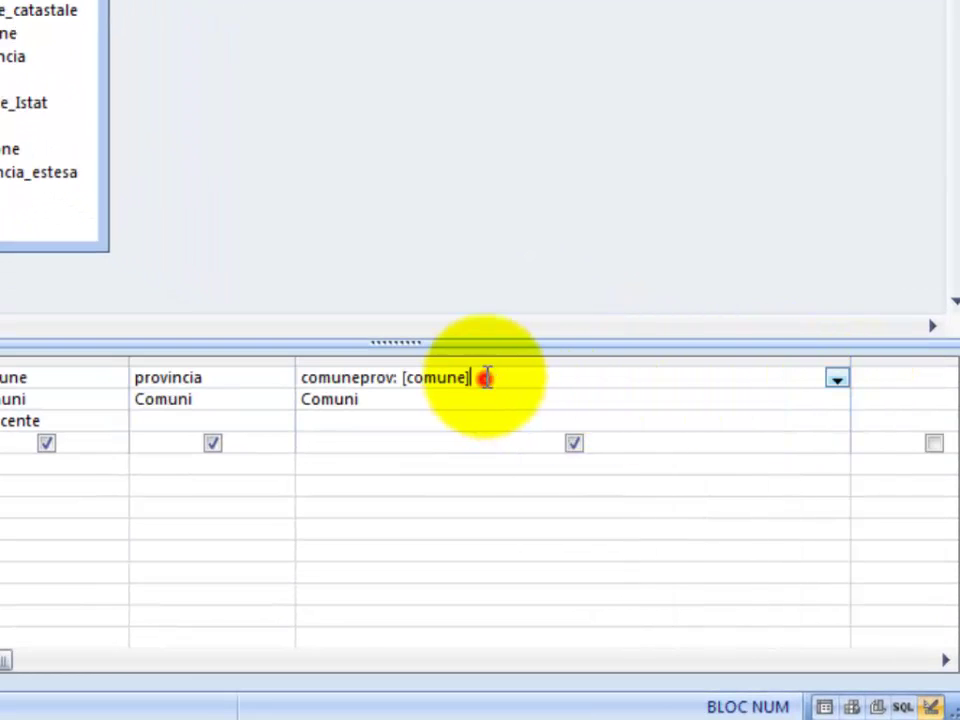
type("&")
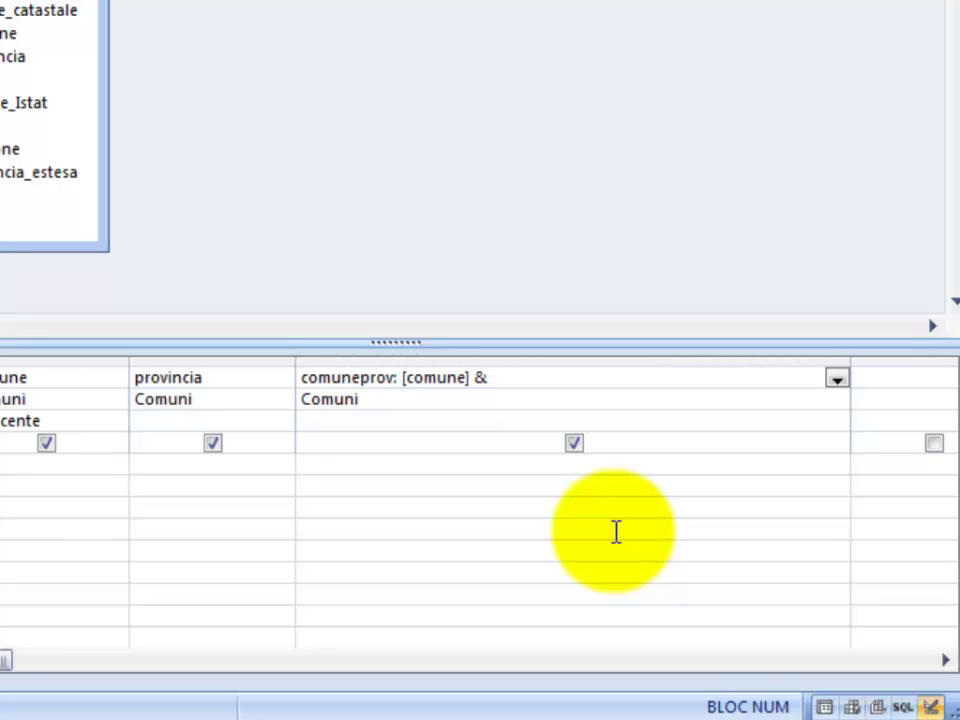
type("\" \" &")
type("[provinci")
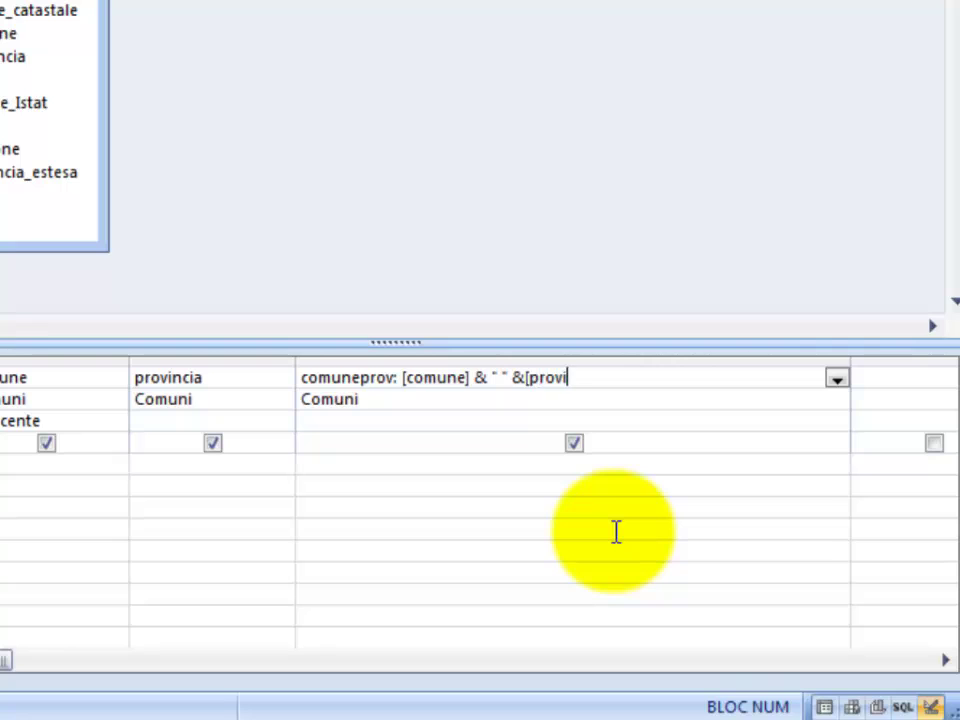
type("a]")
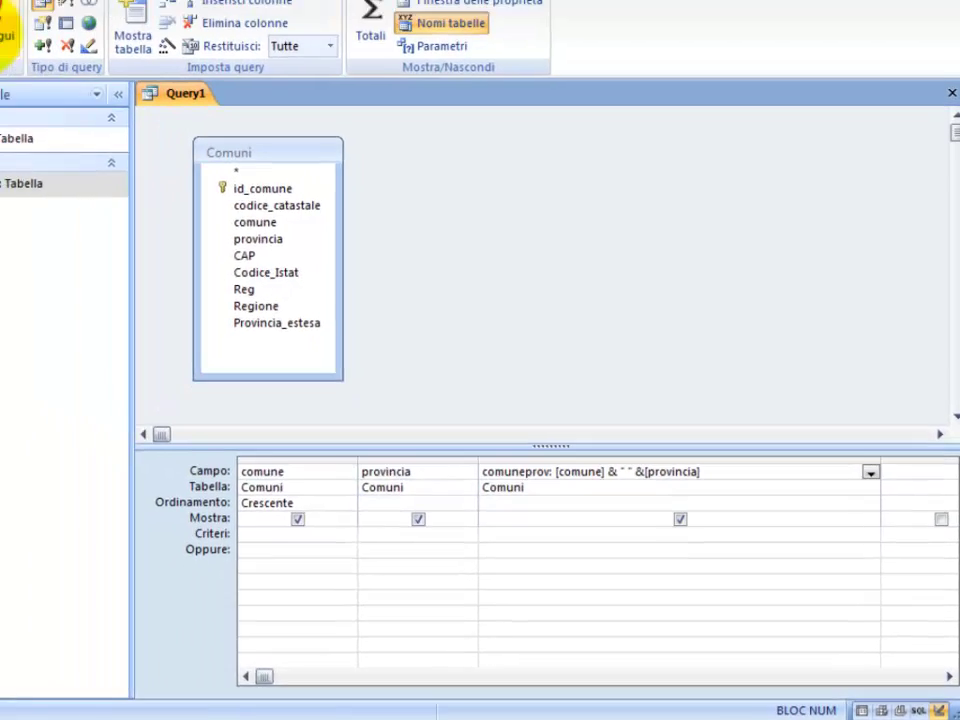
left_click(37, 85)
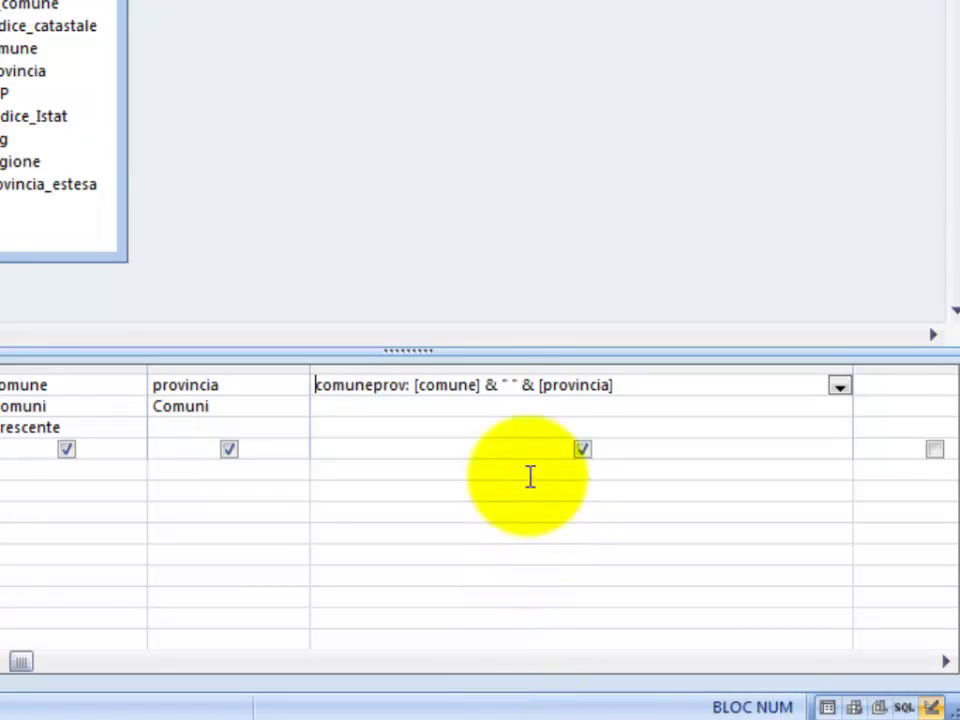
Step: Enclose the province in parentheses by changing the comuneprov expression to [comune] & " (" & [provincia] & ")", and show the records
left_click(508, 378)
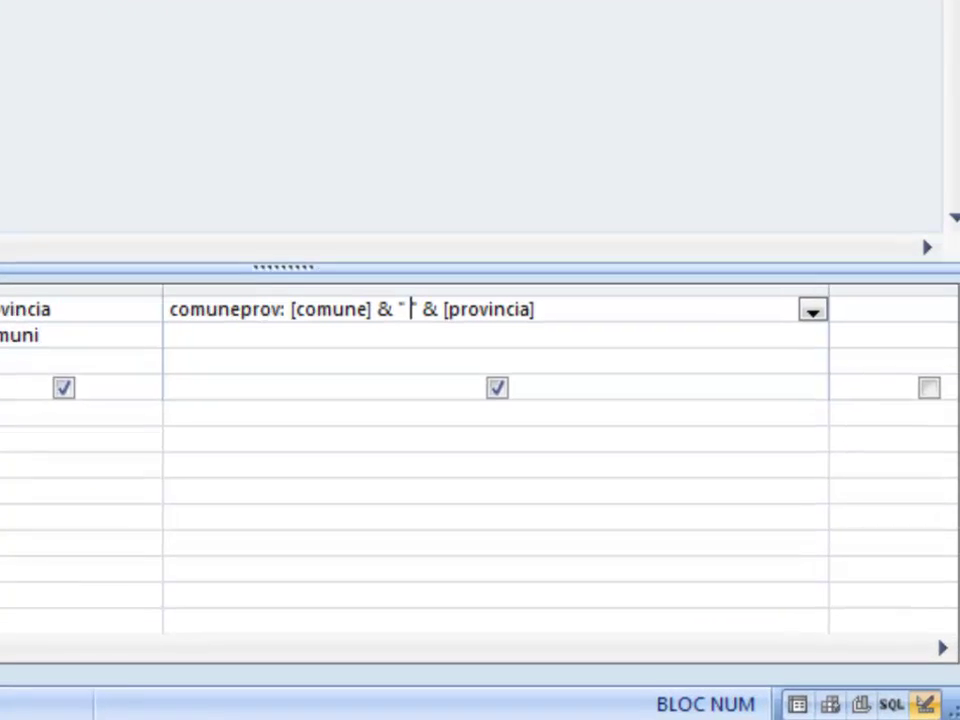
type("(")
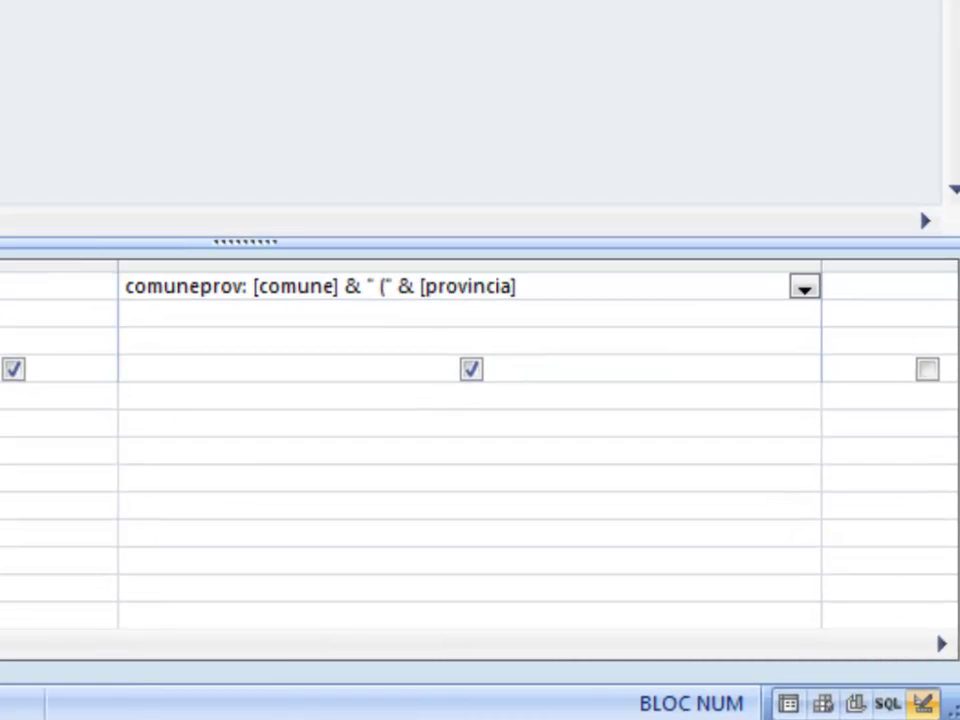
left_click(536, 286)
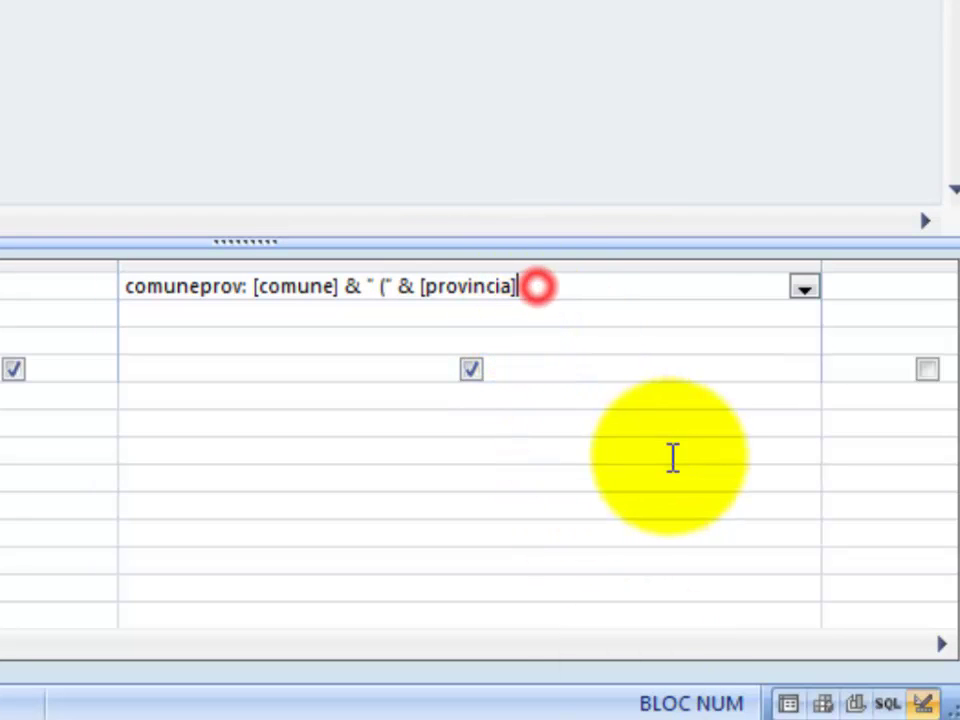
type("&")
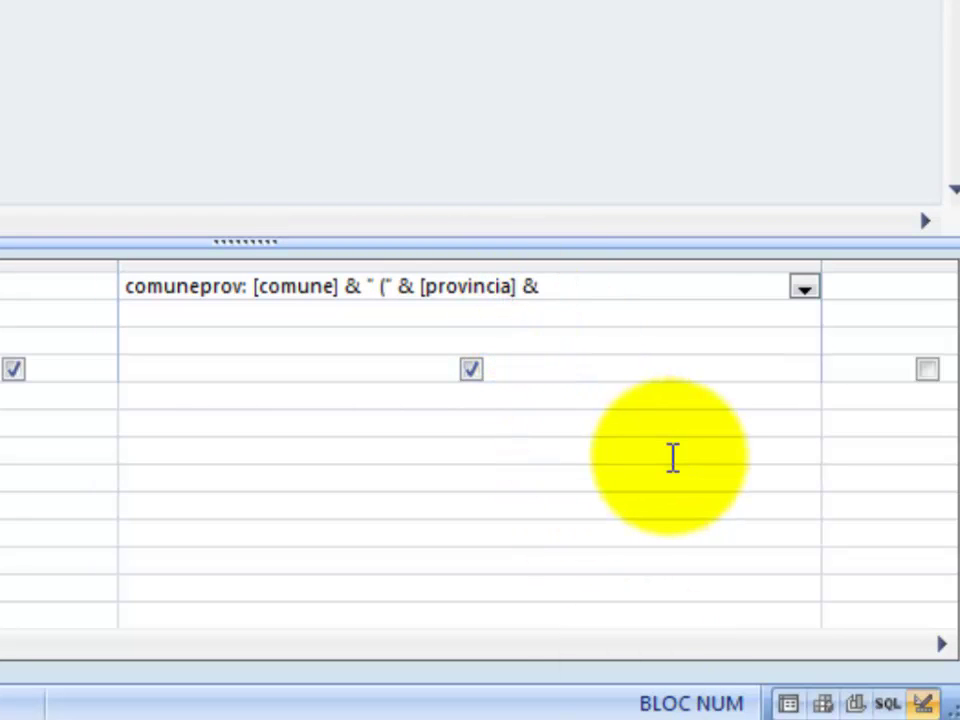
type(" \")\"")
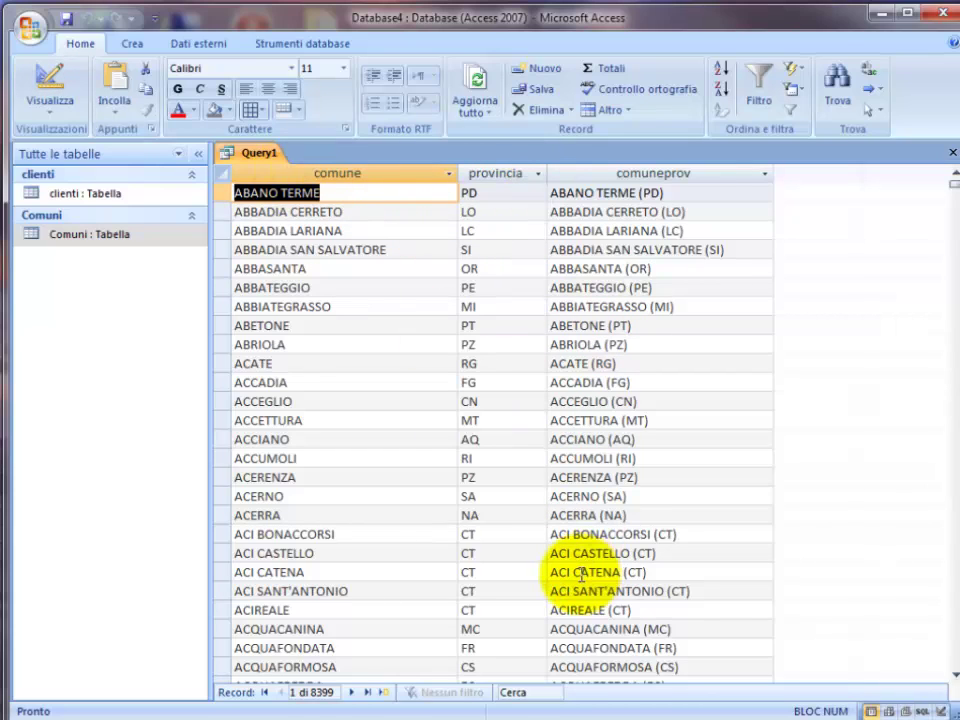
Step: Set the provincia field's sort order to Crescente in the query design
left_click(48, 84)
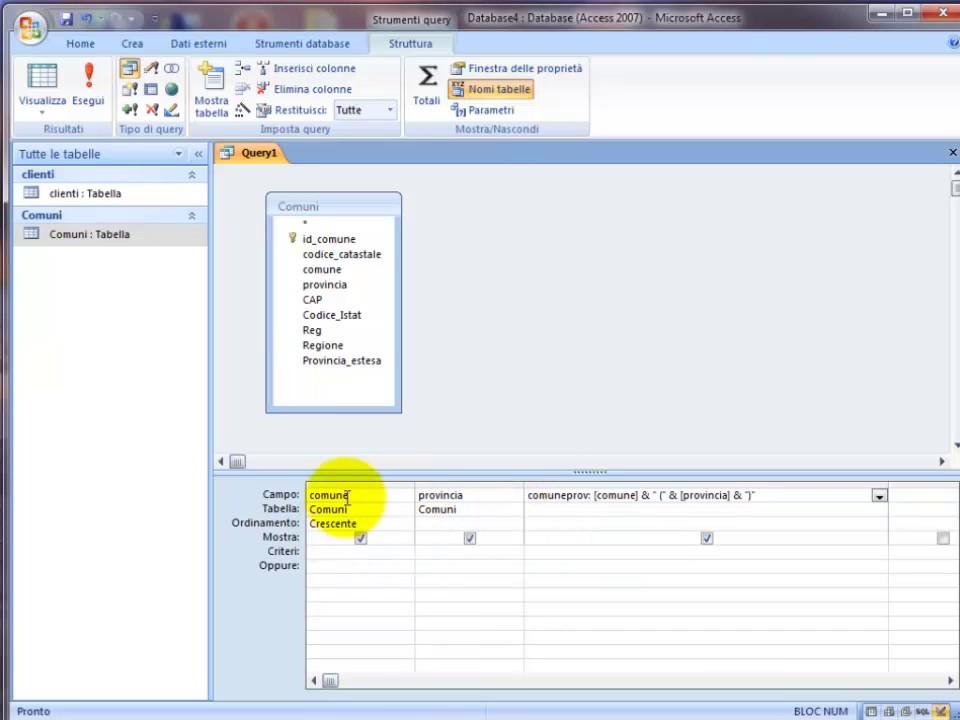
left_click(514, 524)
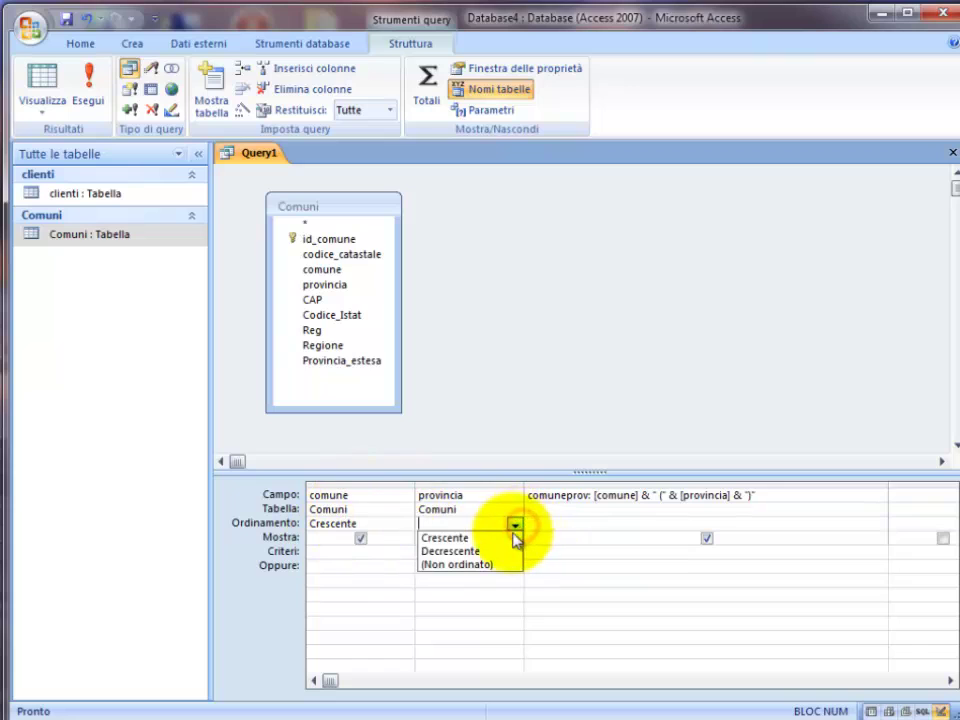
left_click(508, 536)
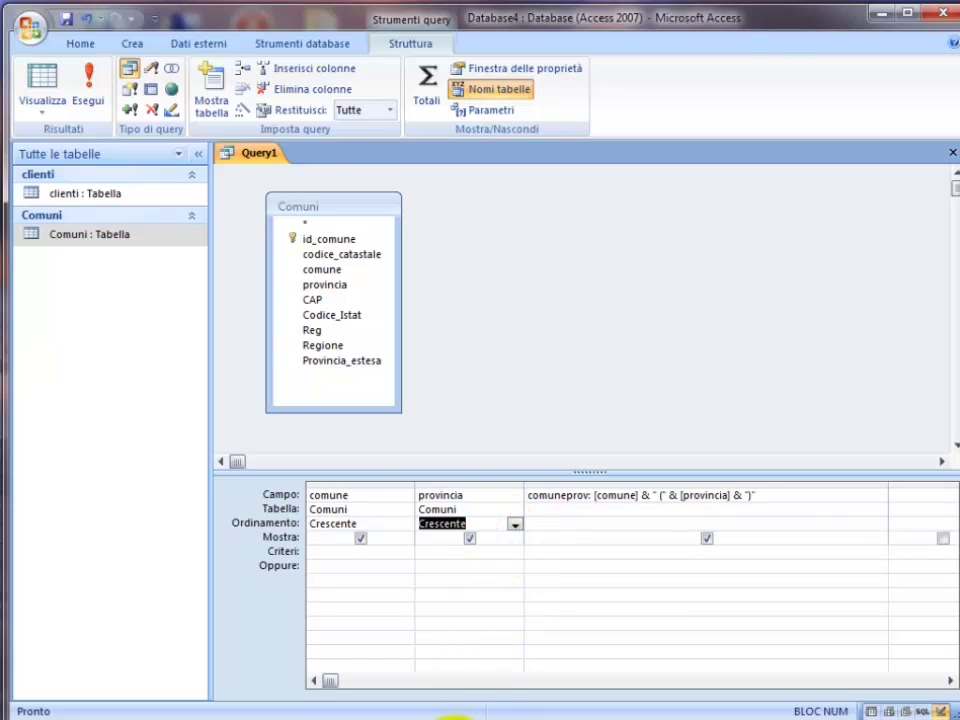
Step: Hide the provincia and comune fields from the query output and show the resulting records
left_click(470, 540)
left_click(361, 541)
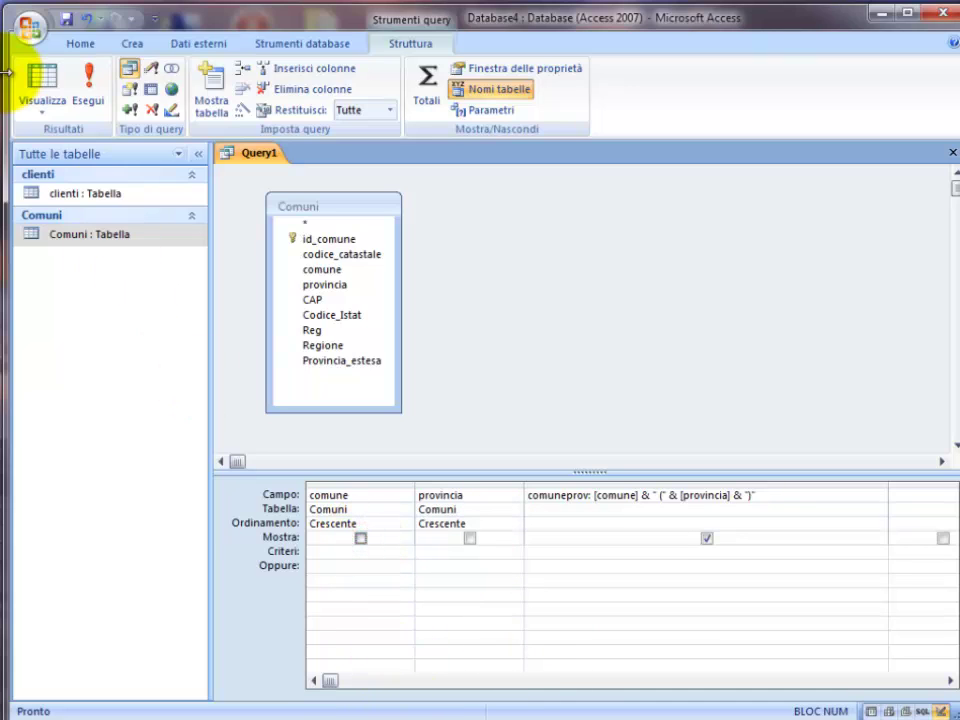
left_click(40, 85)
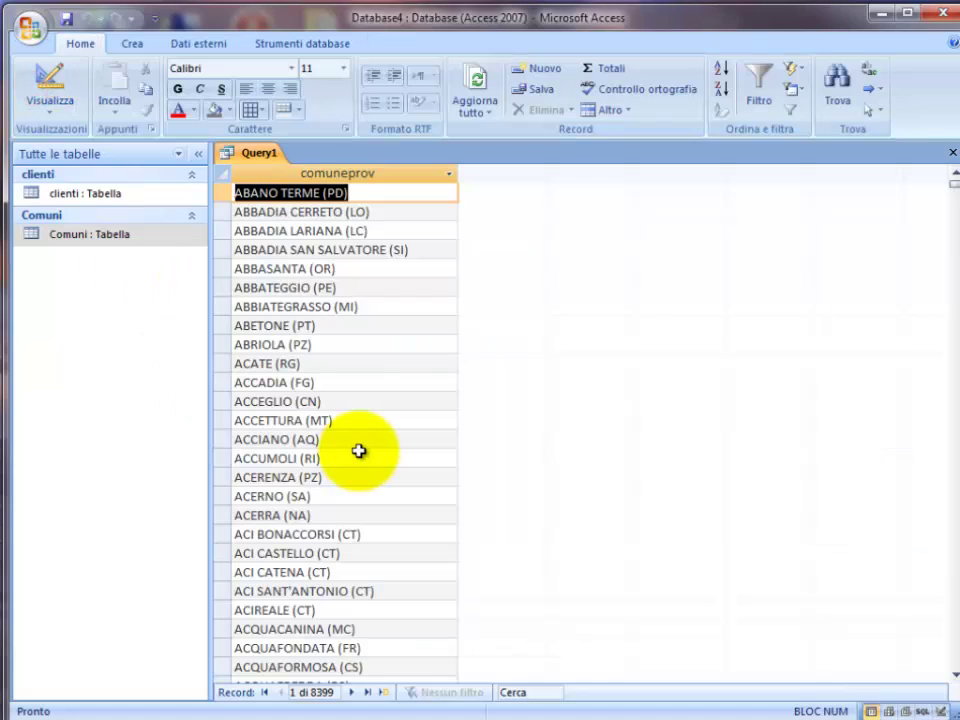